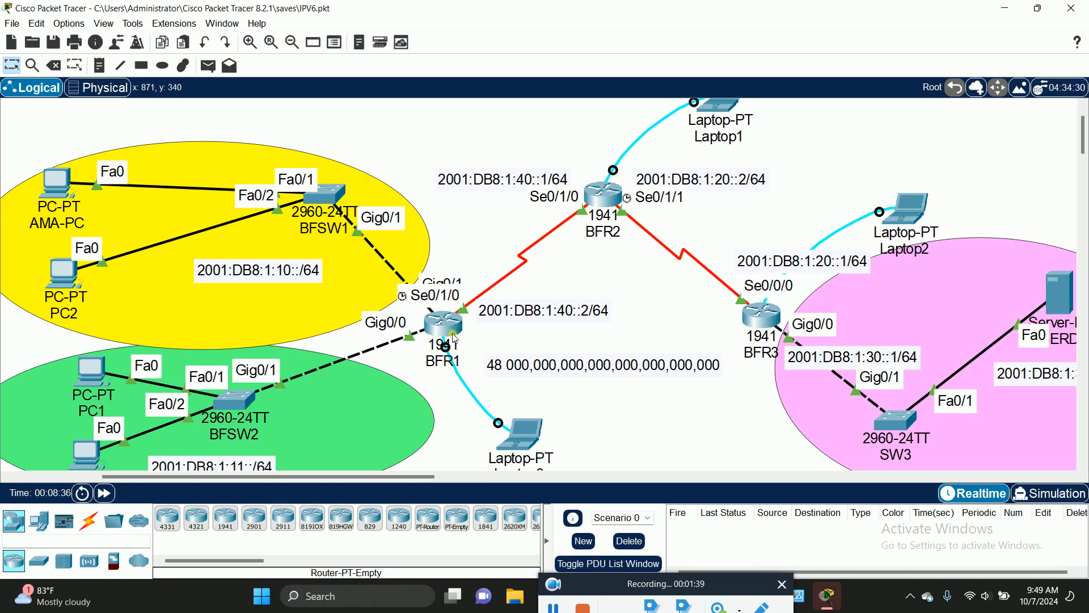
# Nudge the 2001:DB8:1:40::2/64 label slightly closer to router BFR1
pyautogui.moveTo(460, 334)
pyautogui.moveTo(526, 317); pyautogui.dragTo(521, 313)
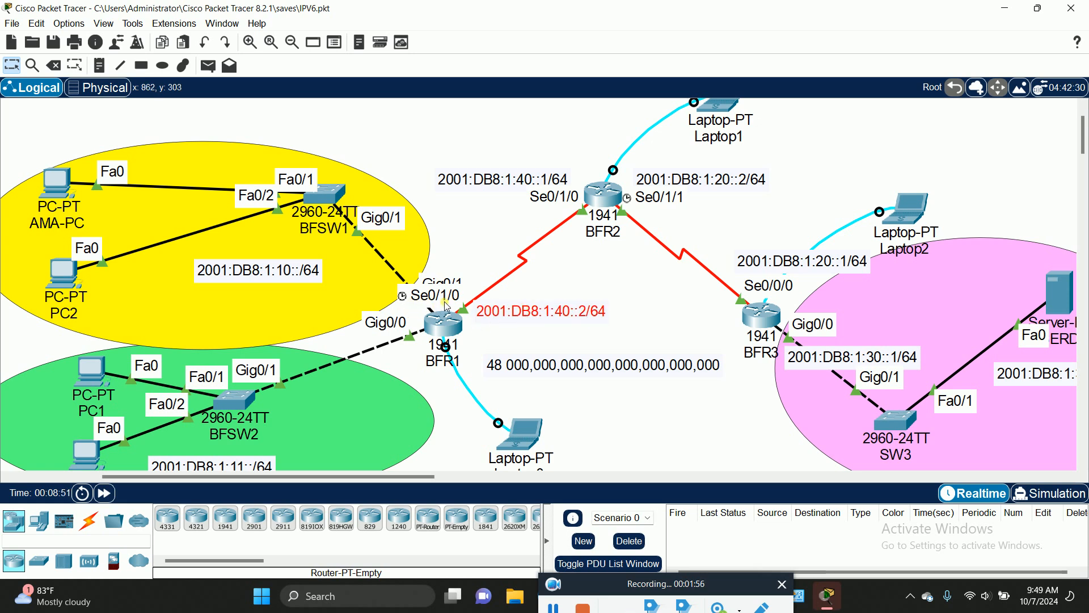
pyautogui.click(491, 334)
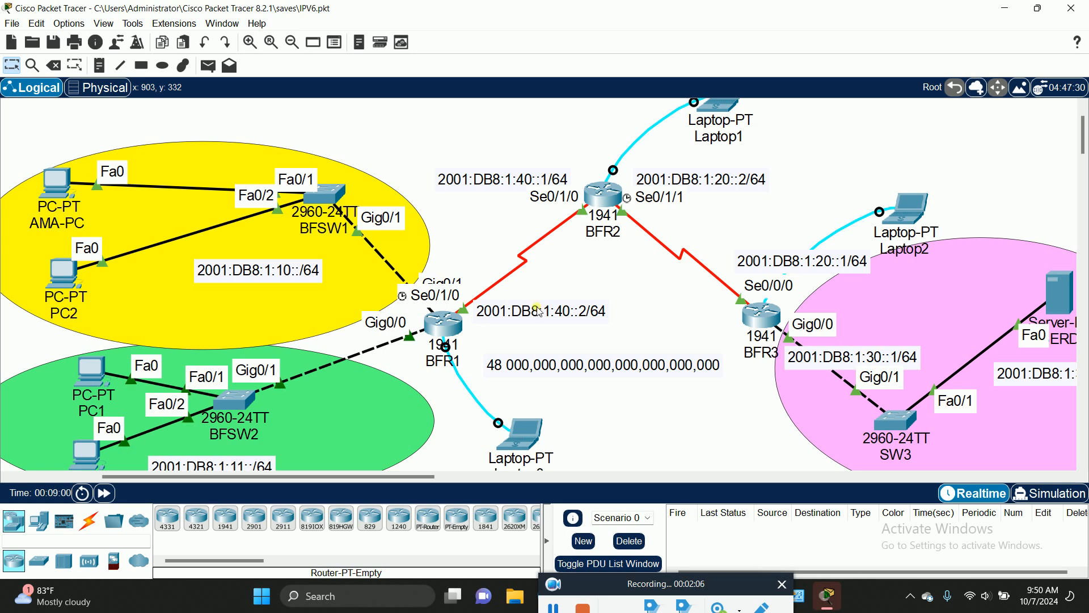
# Place a text note reading "L0 FE" beside BFR1, just below its 2001:DB8:1:40::2/64 label
pyautogui.click(100, 65)
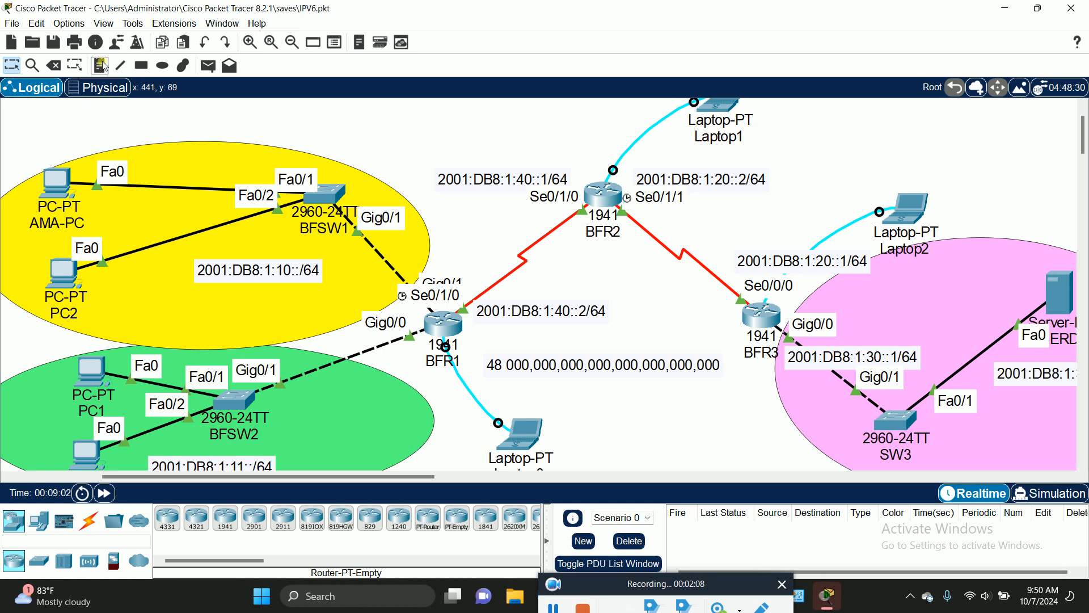
pyautogui.click(480, 339)
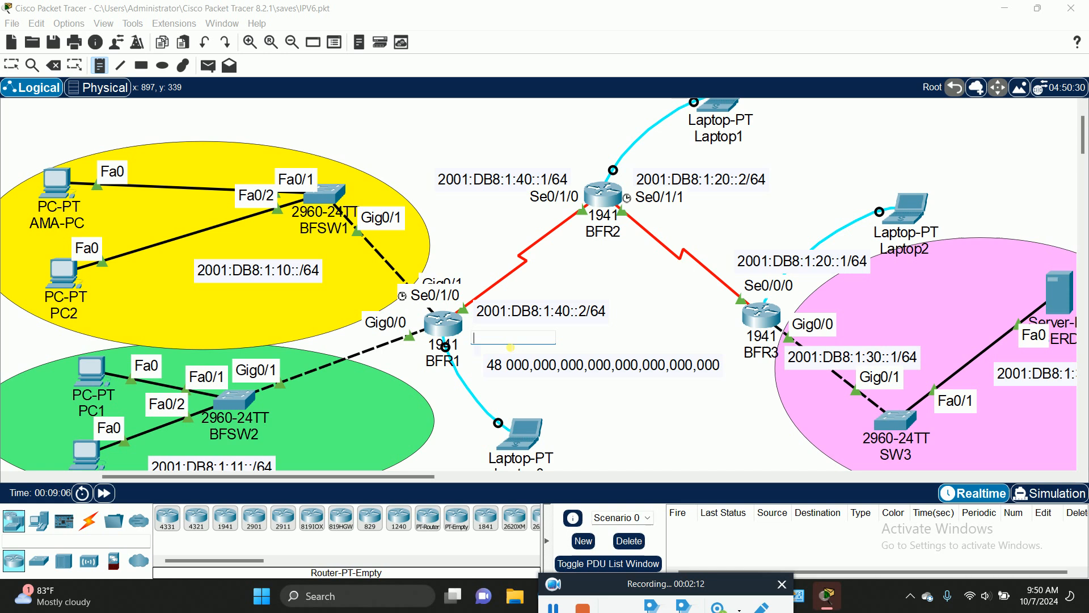
pyautogui.write('l0')
pyautogui.press('BackSpace')
pyautogui.press('BackSpace')
pyautogui.write('L')
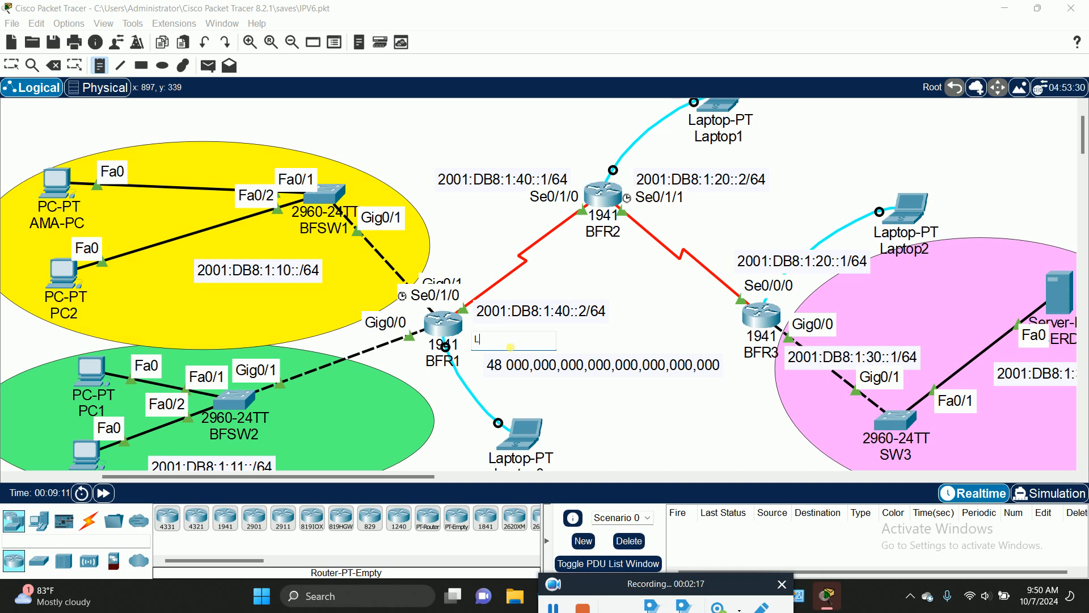
pyautogui.write('0')
pyautogui.write('FE')
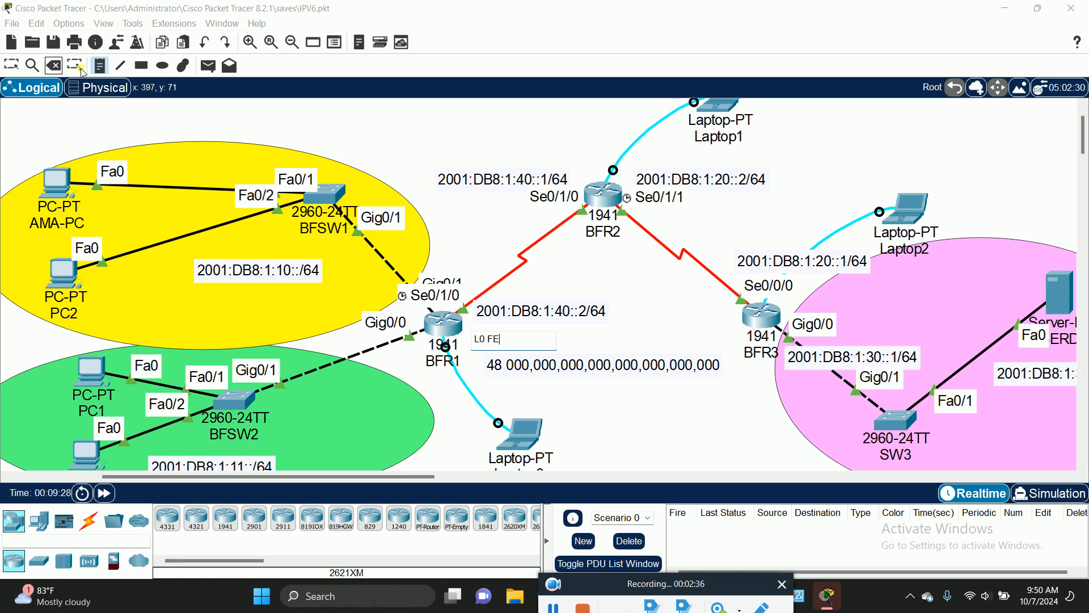
# Examine the FE80:: prefix of the link-local address in AMA-PC's IPv6 configuration, and minimize the device window
pyautogui.click(11, 64)
pyautogui.click(59, 188)
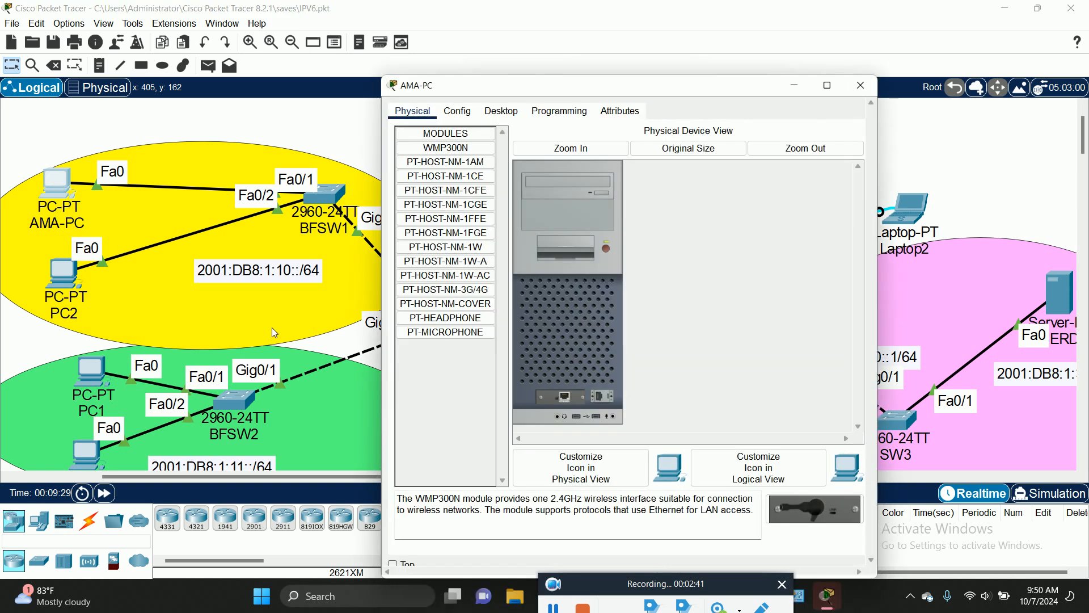
pyautogui.click(501, 111)
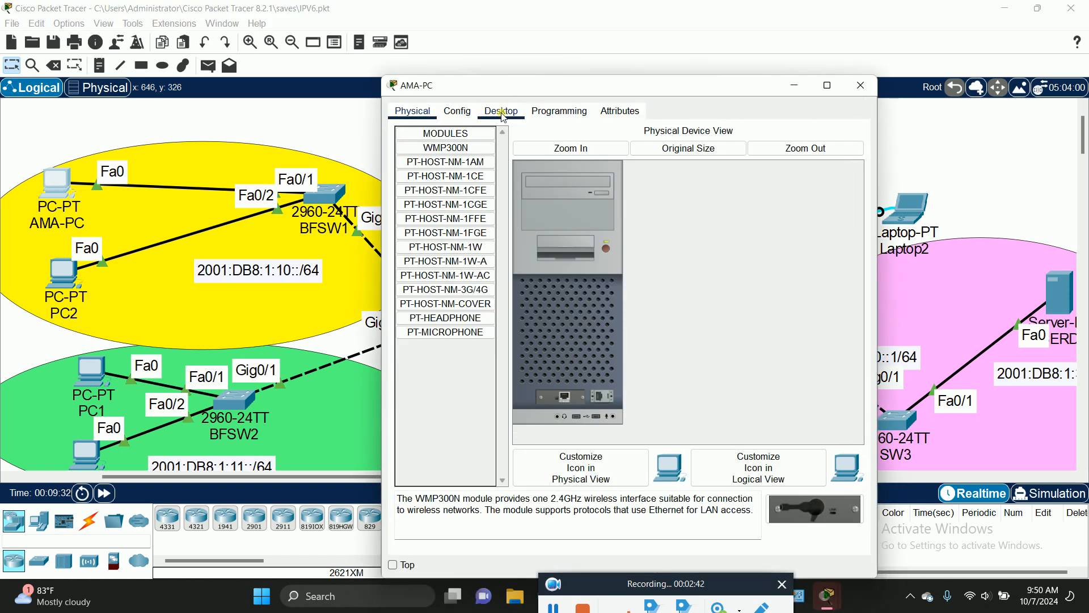
pyautogui.click(437, 167)
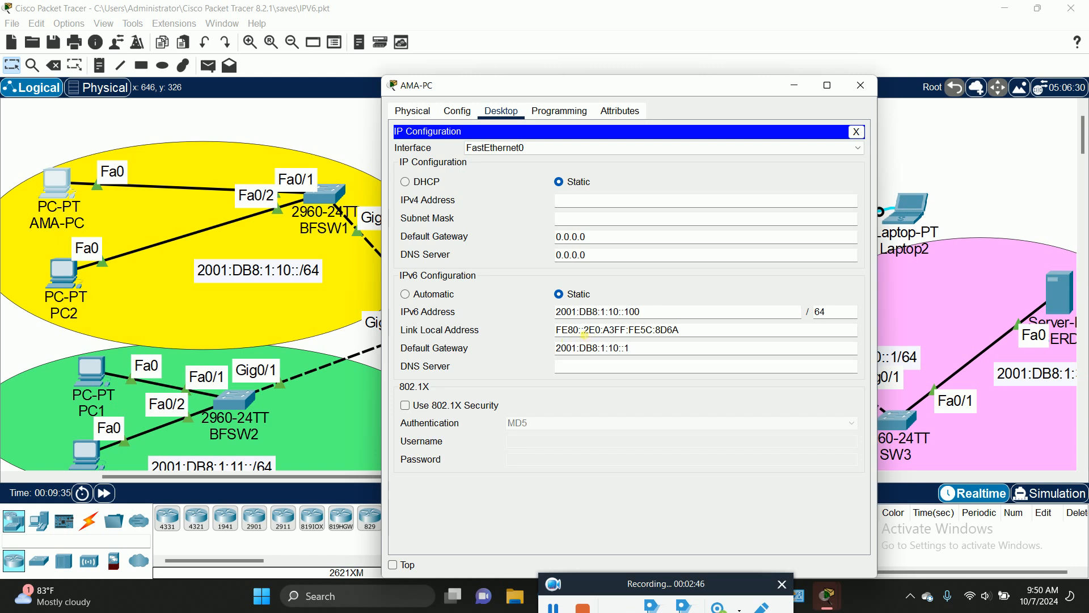
pyautogui.moveTo(584, 334); pyautogui.dragTo(558, 335)
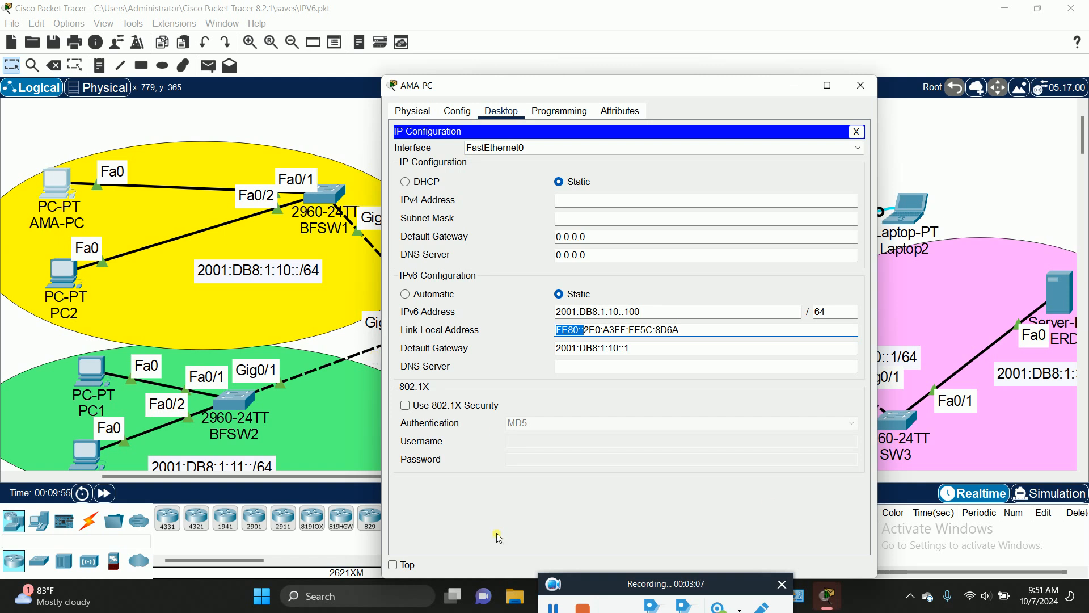
pyautogui.click(795, 88)
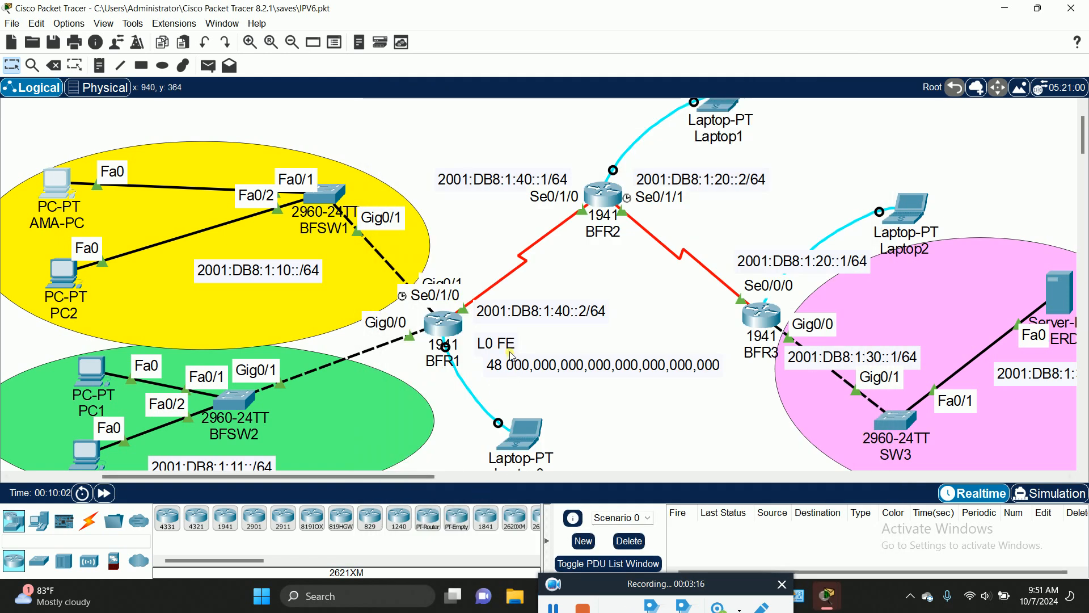
# Complete BFR1's note as "L0 FE80::1" and move it up closer to the address label above it
pyautogui.doubleClick(511, 353)
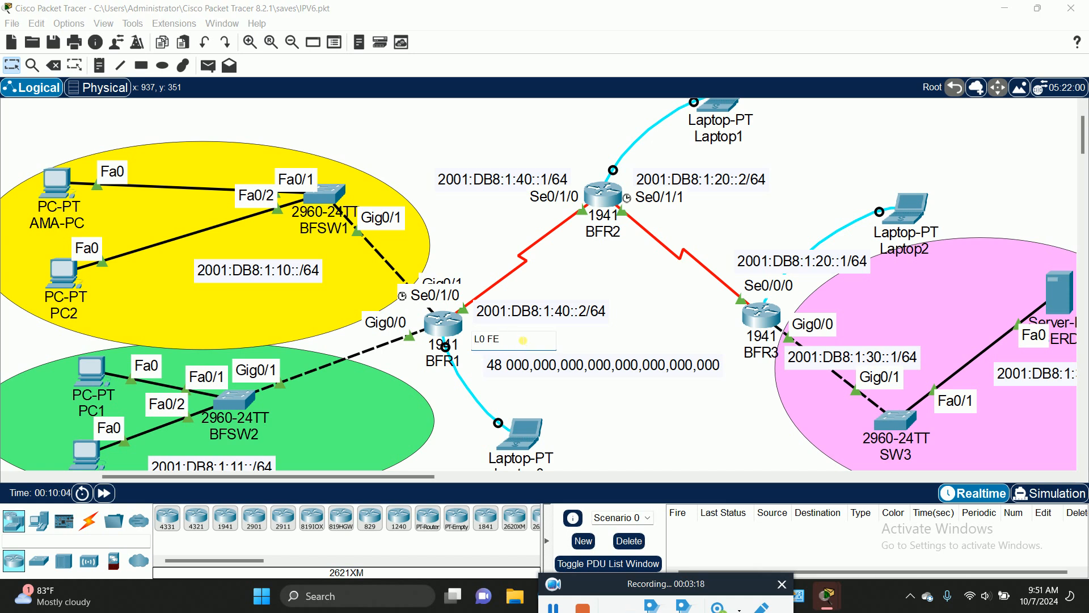
pyautogui.write('80::')
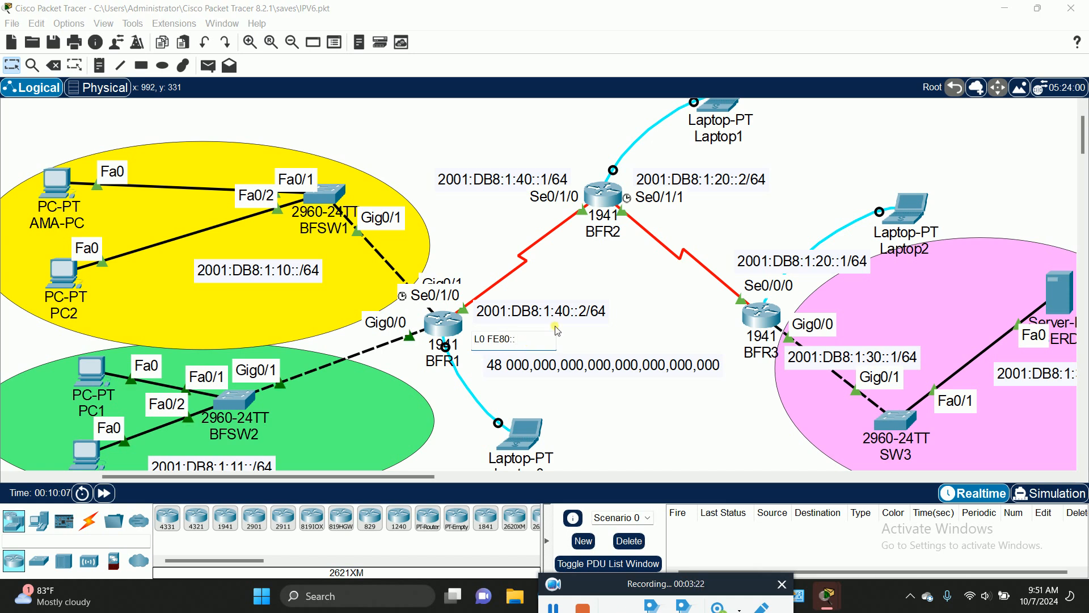
pyautogui.write('1')
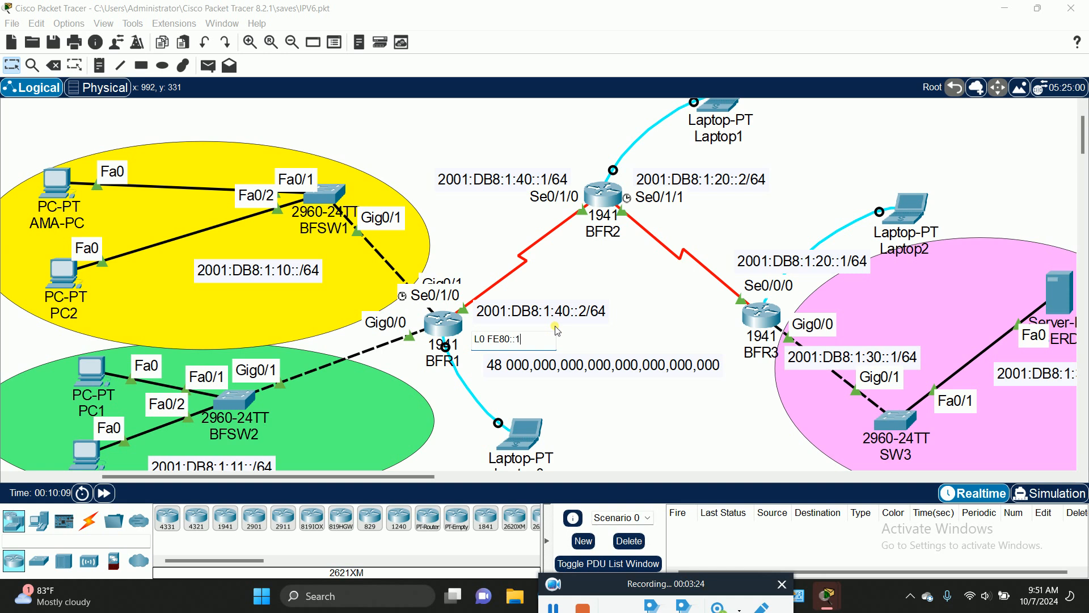
pyautogui.click(494, 365)
pyautogui.moveTo(502, 349); pyautogui.dragTo(500, 341)
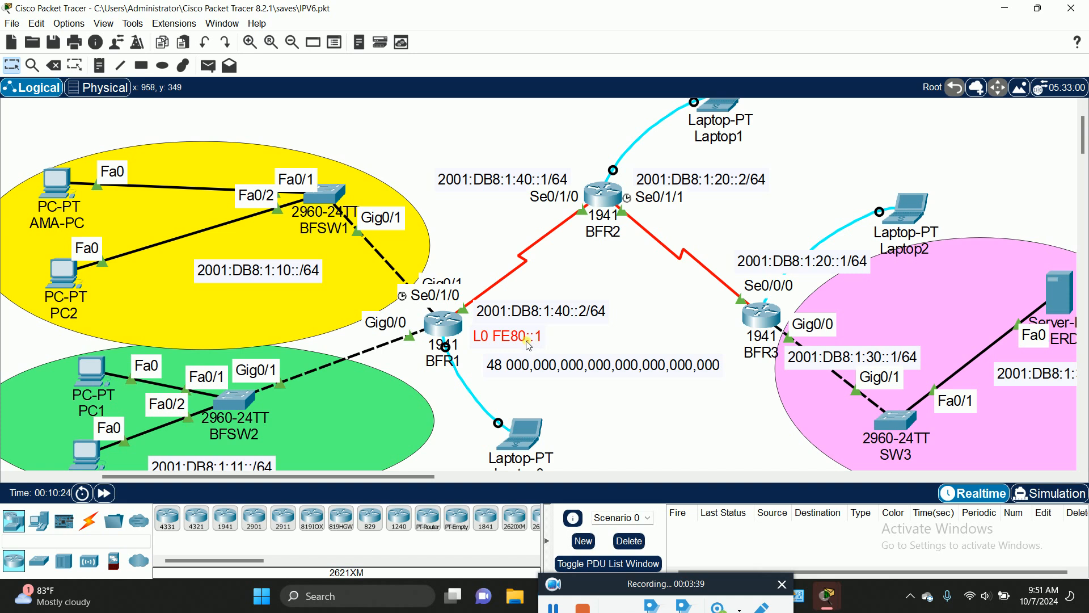
# Duplicate the L0 FE80::1 note beside BFR2, change the copy to "L0 FE80::2" and position it under Se0/1/0
pyautogui.moveTo(527, 342)
pyautogui.mouseDown()
pyautogui.moveTo(479, 301)
pyautogui.moveTo(554, 243)
pyautogui.moveTo(551, 230)
pyautogui.mouseUp()
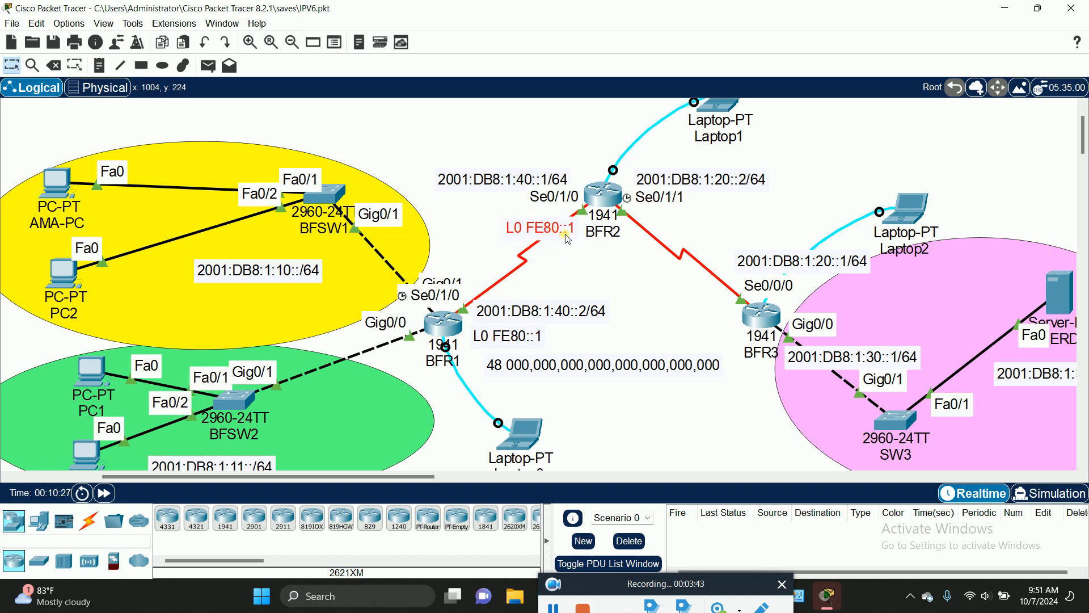
pyautogui.click(570, 227)
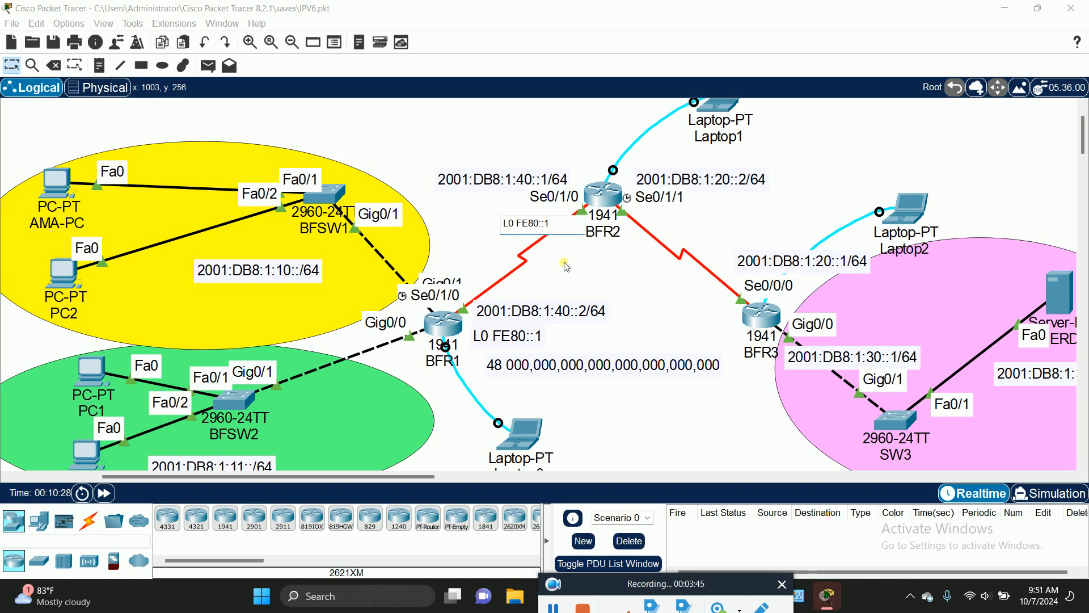
pyautogui.press('BackSpace')
pyautogui.click(463, 194)
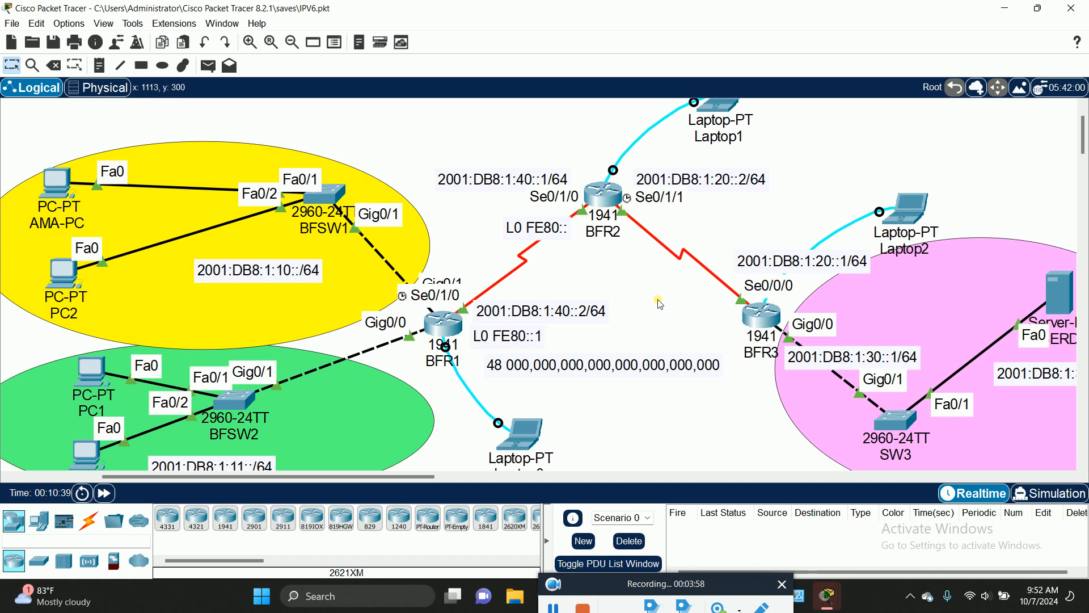
pyautogui.moveTo(552, 222); pyautogui.dragTo(557, 226)
pyautogui.doubleClick(558, 225)
pyautogui.write('2')
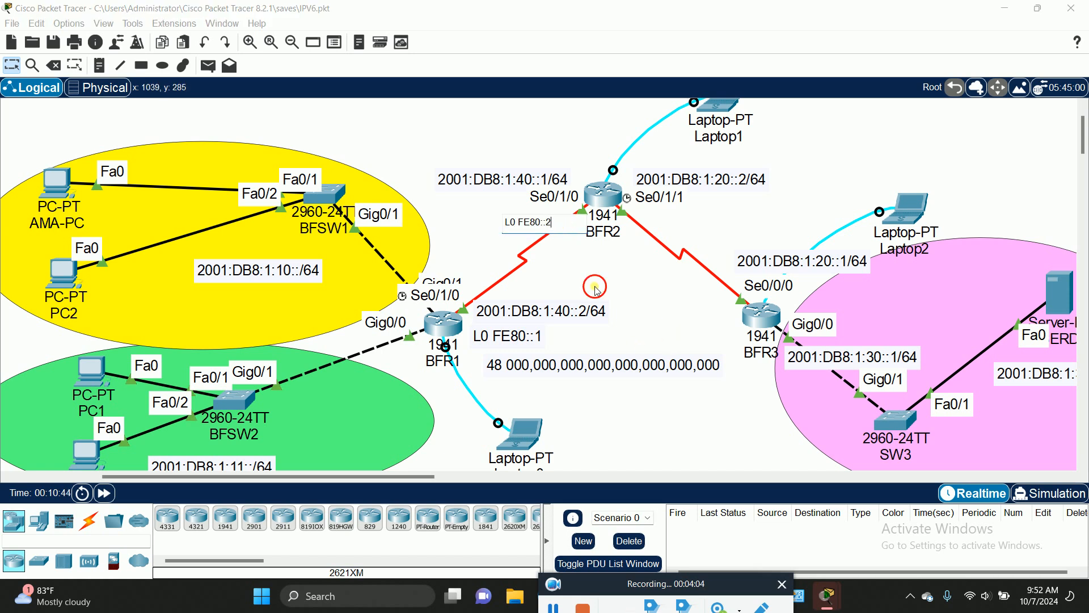
pyautogui.click(596, 289)
pyautogui.click(547, 230)
pyautogui.moveTo(547, 230); pyautogui.dragTo(544, 223)
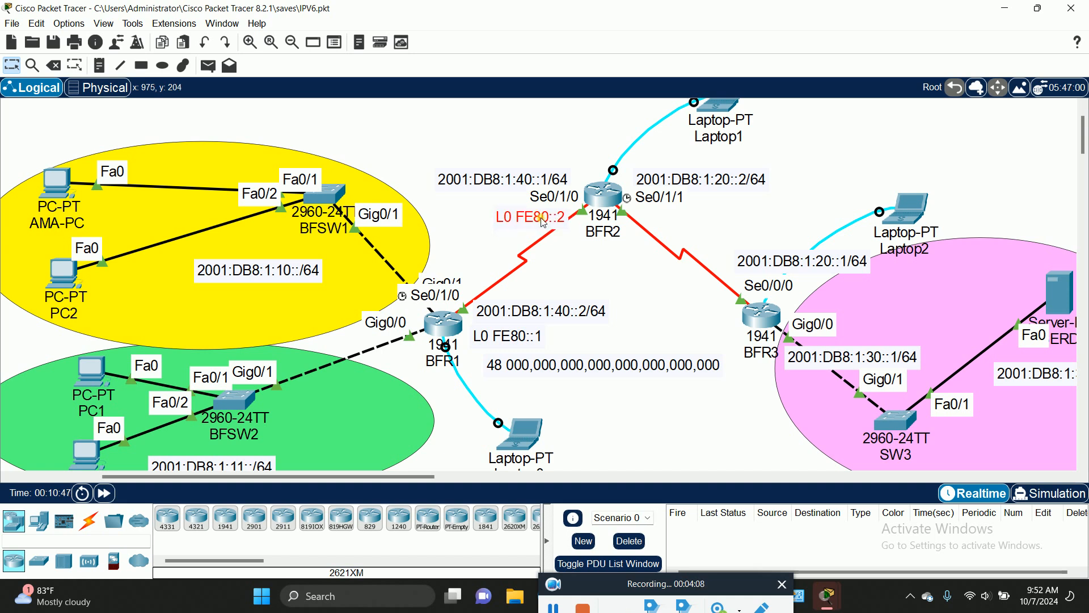
# Copy the L0 FE80::2 note and place the duplicate under BFR2's Se0/1/1 label
pyautogui.hotkey('ctrl', 'c')
pyautogui.hotkey('ctrl', 'v')
pyautogui.moveTo(537, 173); pyautogui.dragTo(683, 220)
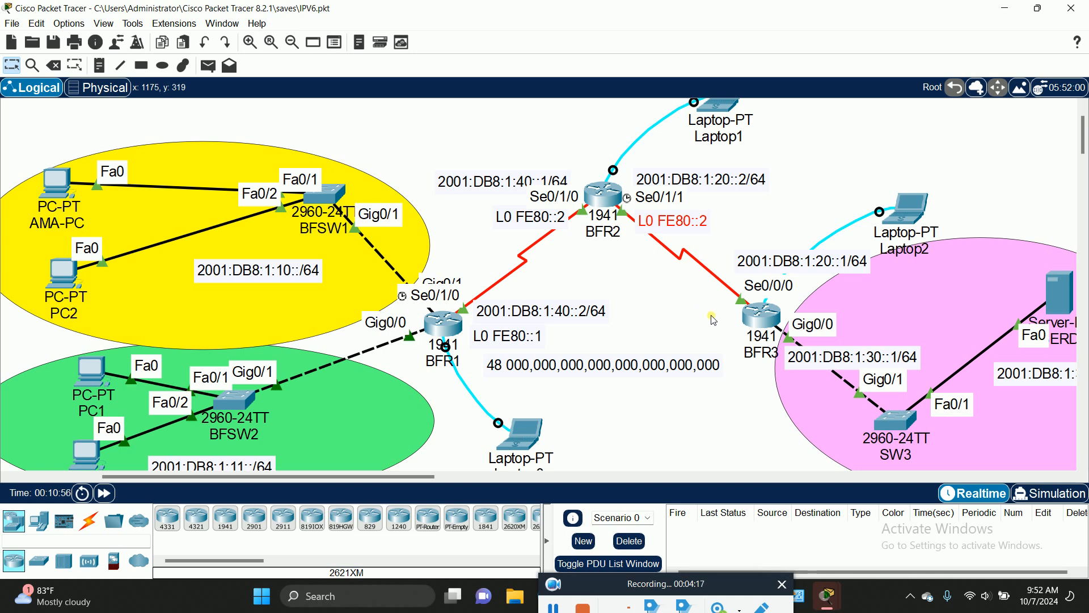
# Paste another copy of the note beside BFR3's Se0/0/0 label and change its text to "L0 FE80::3"
pyautogui.hotkey('ctrl', 'v')
pyautogui.moveTo(643, 177); pyautogui.dragTo(725, 299)
pyautogui.click(654, 160)
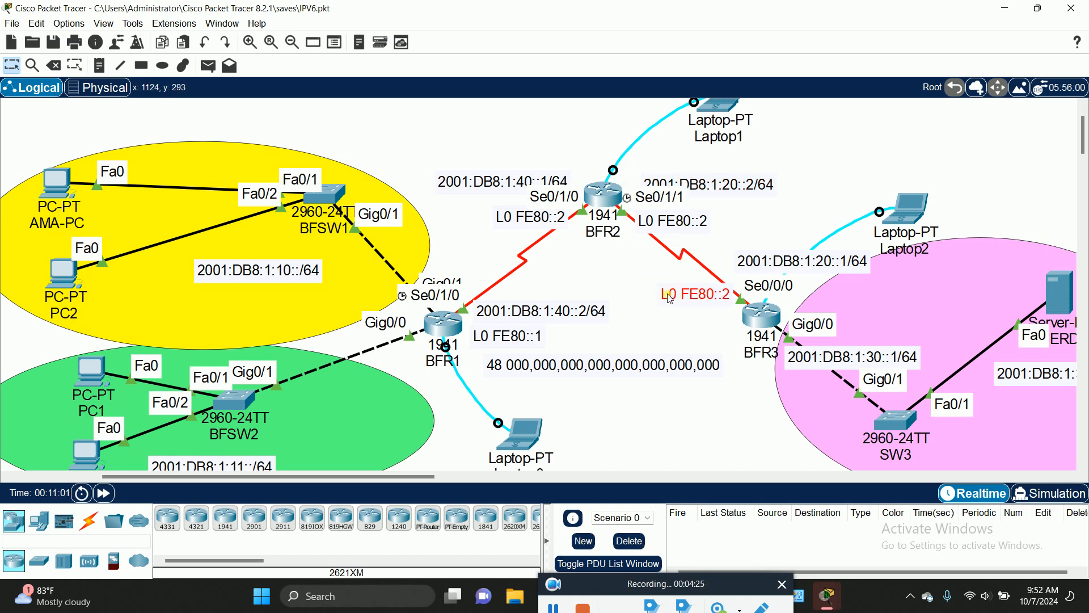
pyautogui.doubleClick(722, 295)
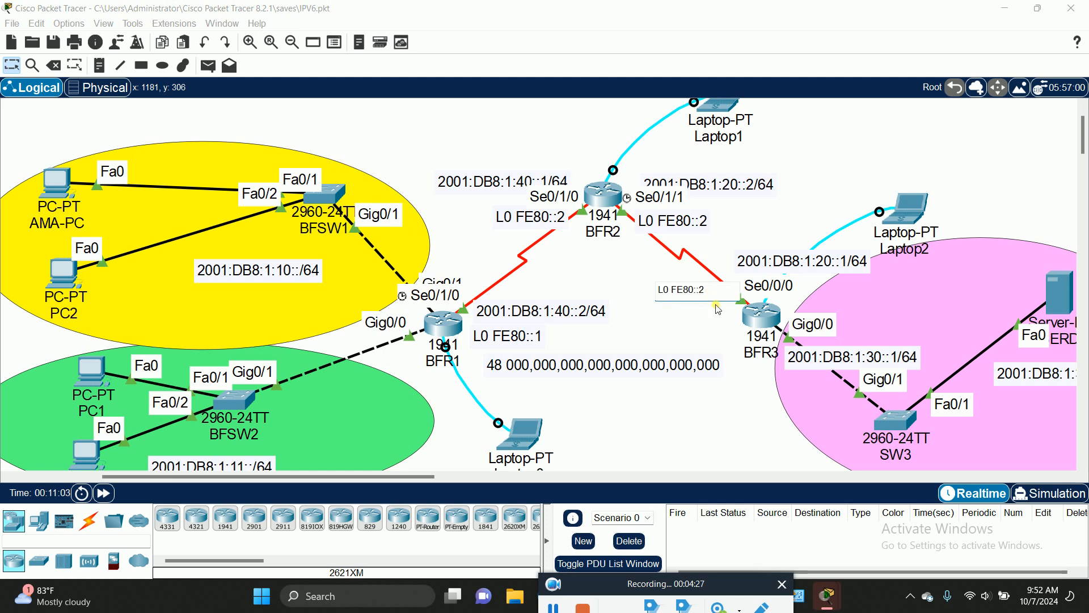
pyautogui.press('BackSpace')
pyautogui.write('3')
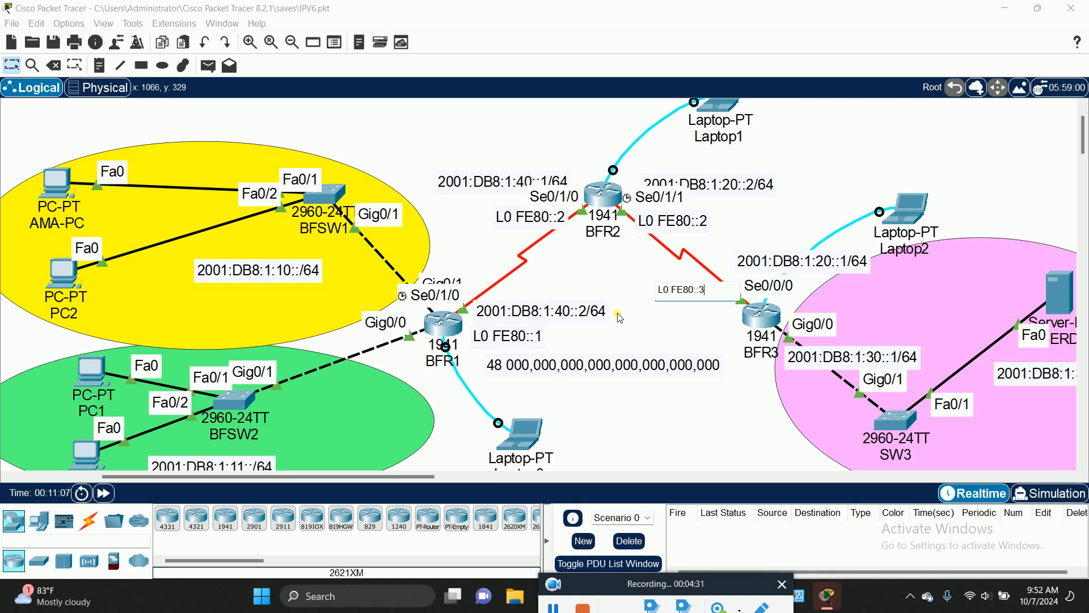
pyautogui.click(583, 270)
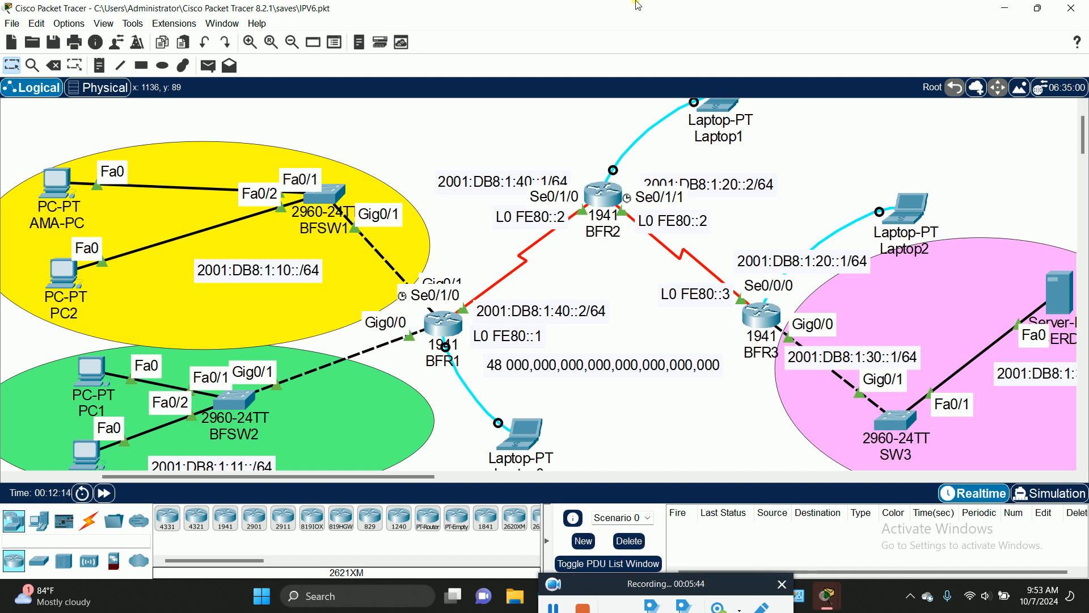
# Open the Windows Command Prompt by running cmd
pyautogui.press('super+r')
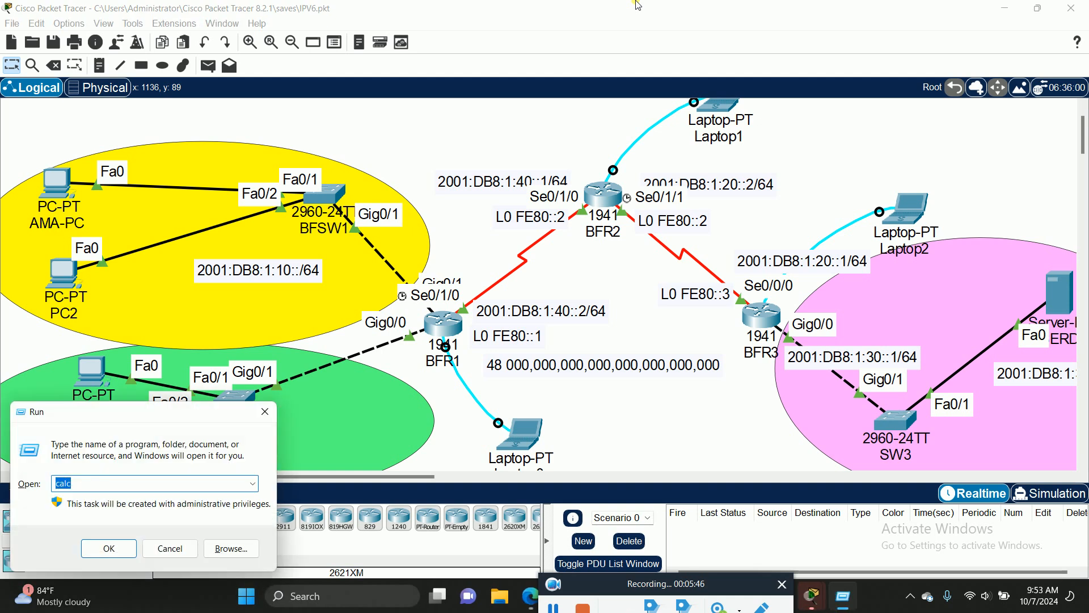
pyautogui.write('cmd')
pyautogui.press('Return')
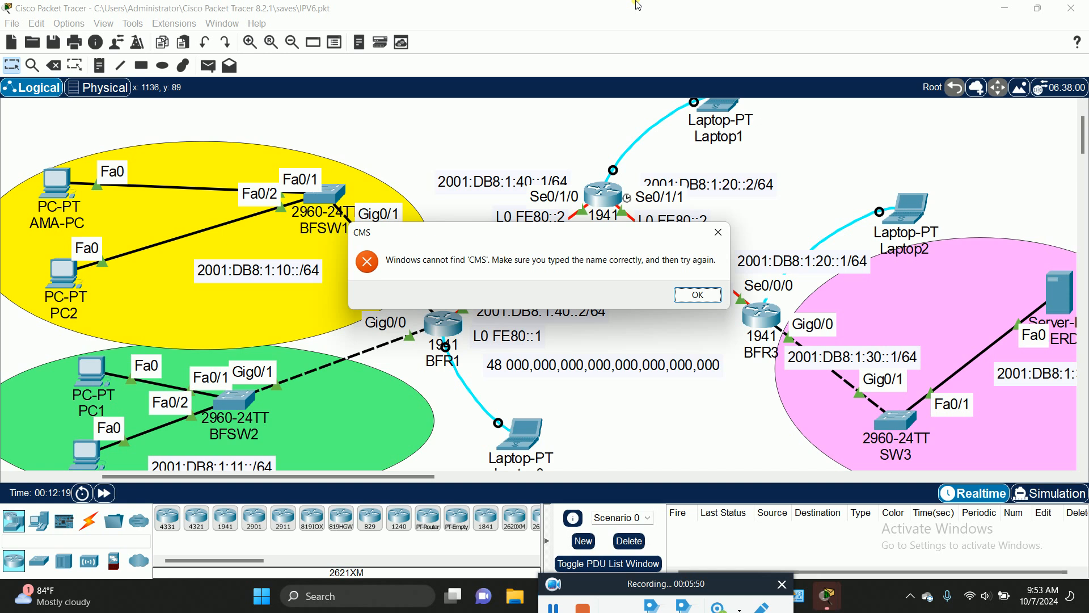
pyautogui.press('Return')
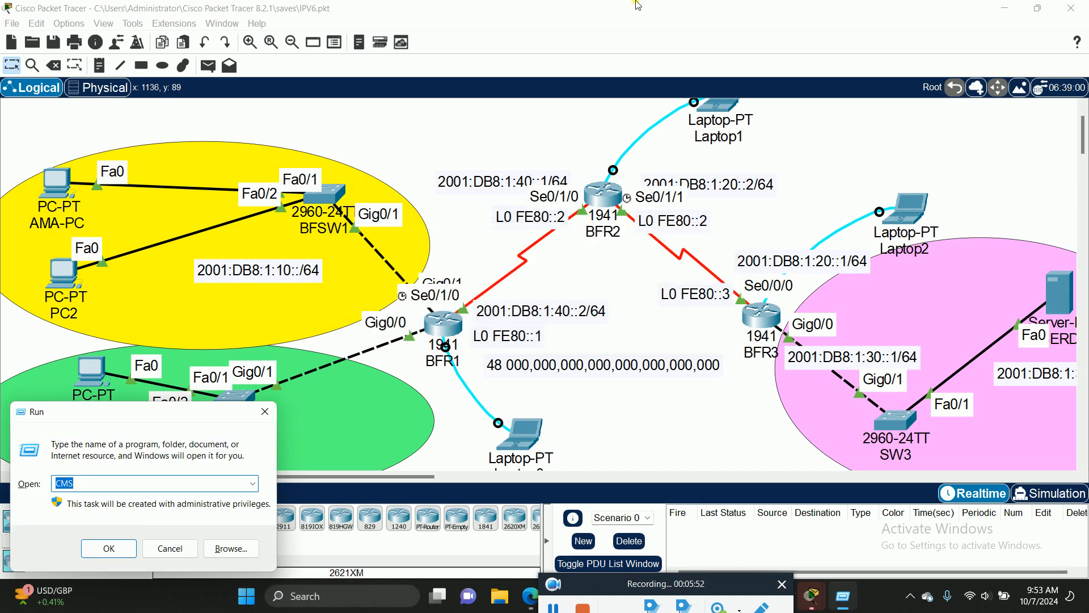
pyautogui.write('CMG')
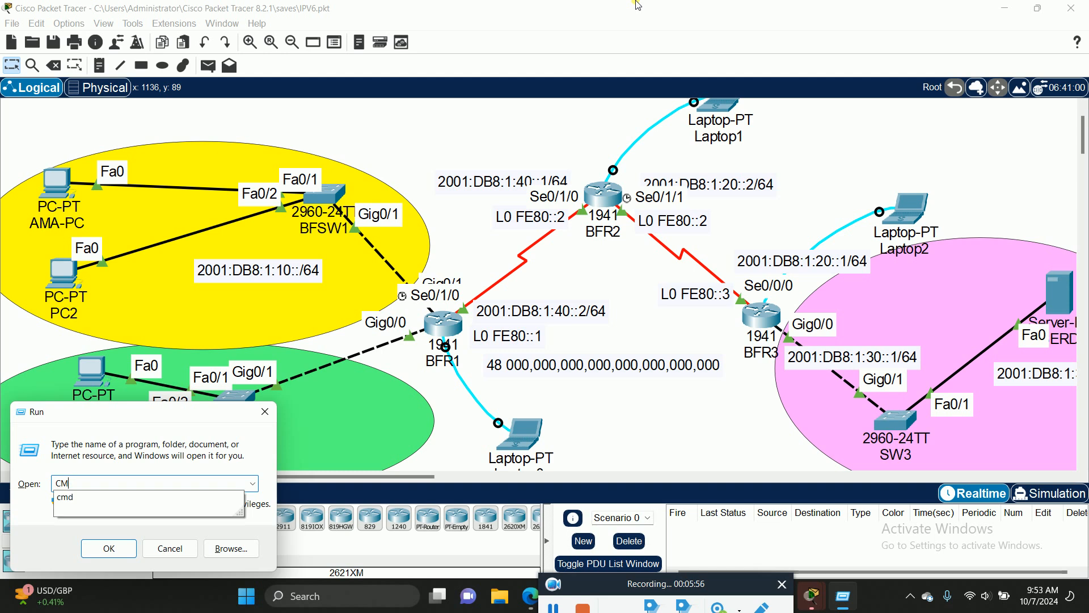
pyautogui.press('Return')
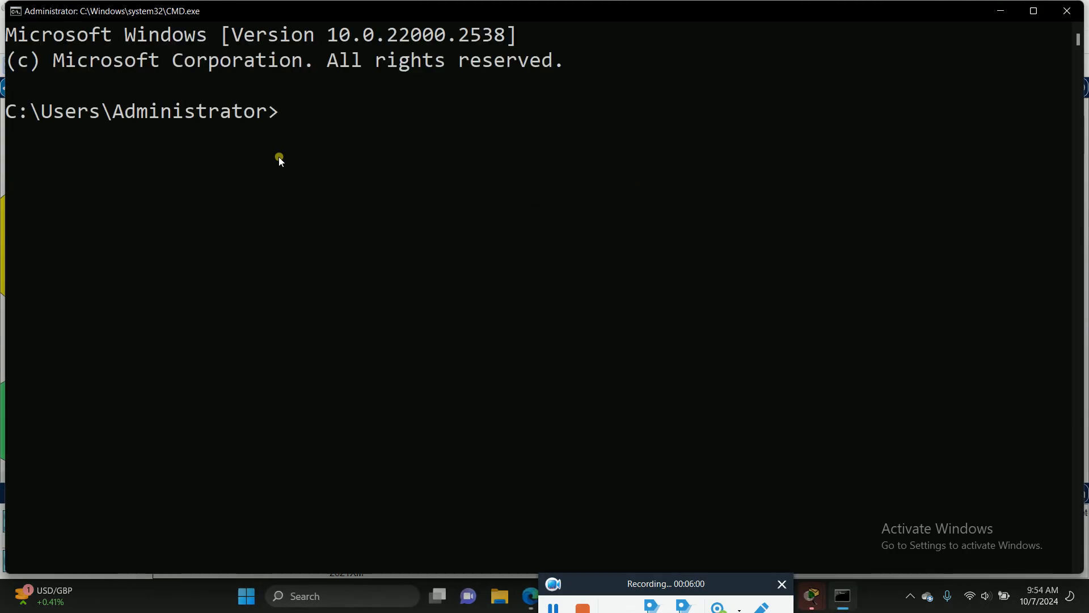
# Change the Command Prompt's directory to the C:\ root and clear the screen
pyautogui.write('cd')
pyautogui.press('Return')
pyautogui.write('cd..')
pyautogui.press('Return')
pyautogui.press('Return')
pyautogui.press('Return')
pyautogui.press('Return')
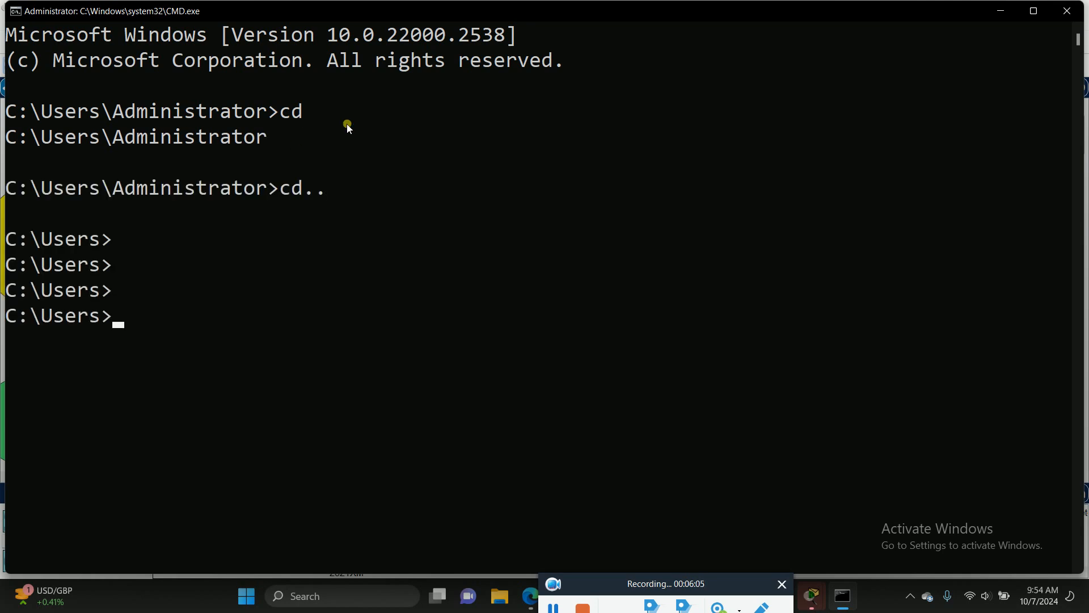
pyautogui.write('cd..')
pyautogui.press('Return')
pyautogui.press('Return')
pyautogui.write('cls')
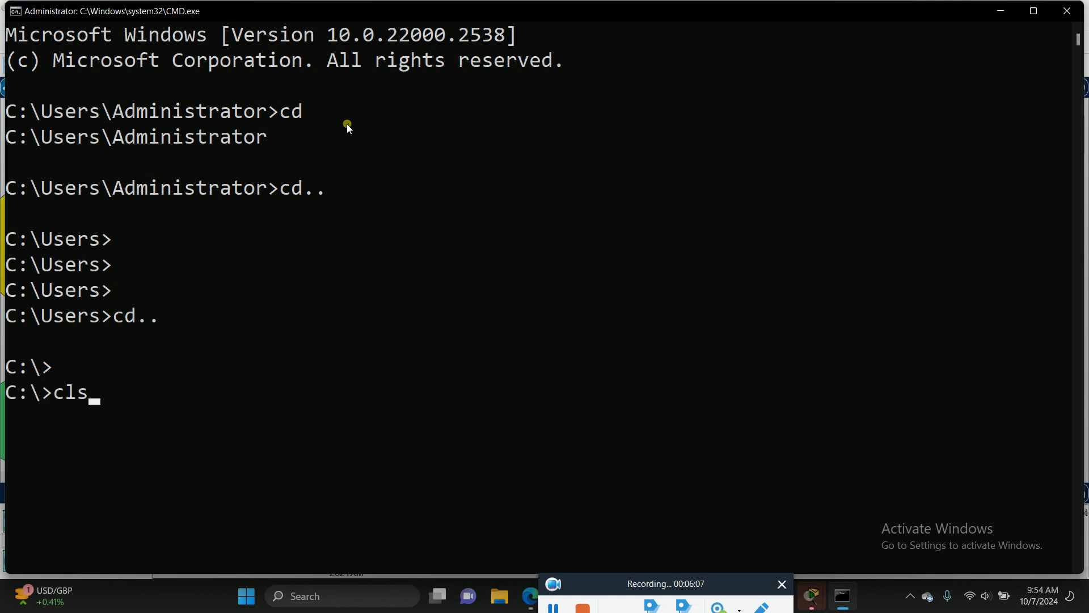
pyautogui.press('Return')
pyautogui.press('Return')
# Run ipconfig /all and look through the output for the network adapters' link-local IPv6 addresses
pyautogui.write('ipcoo')
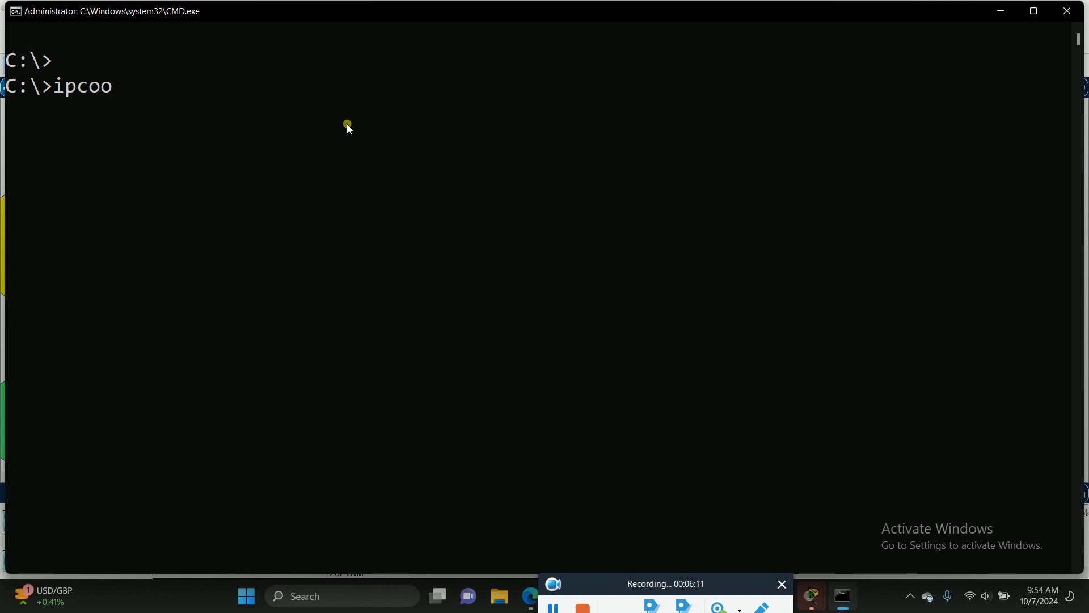
pyautogui.press('BackSpace')
pyautogui.write('nfig /all')
pyautogui.press('Return')
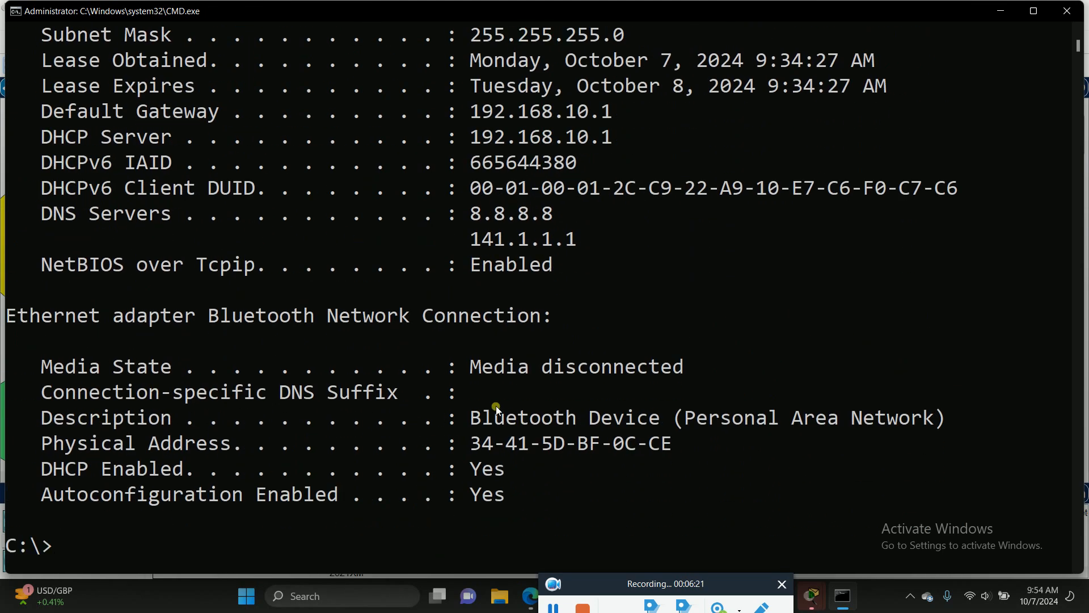
pyautogui.scroll(11, 491, 416)
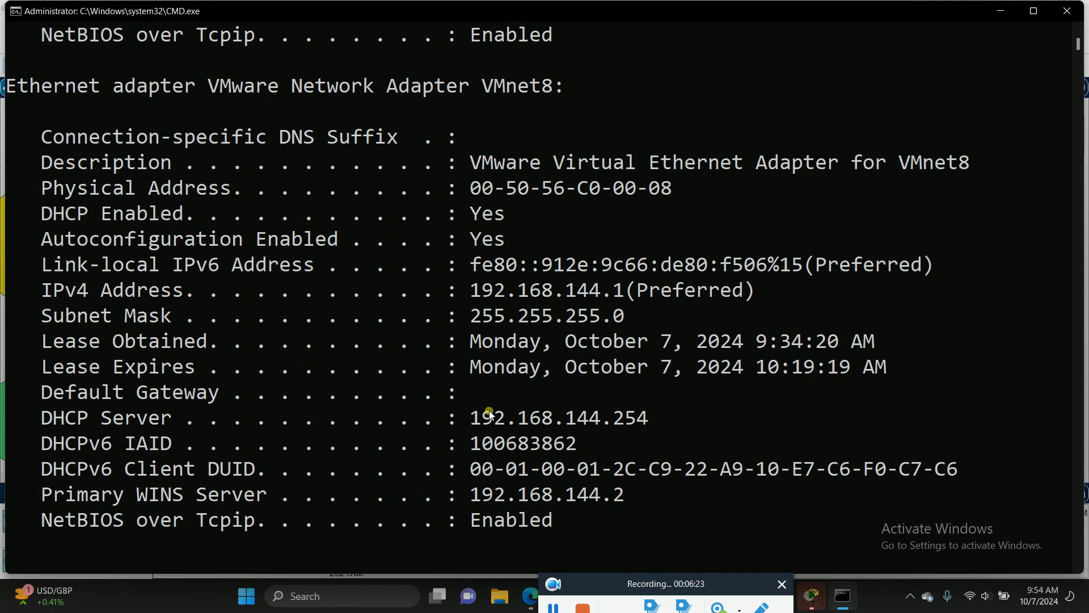
# Highlight the link-local IPv6 address line of the VMware VMnet8 adapter, and return to the Packet Tracer topology
pyautogui.moveTo(44, 265); pyautogui.dragTo(798, 274)
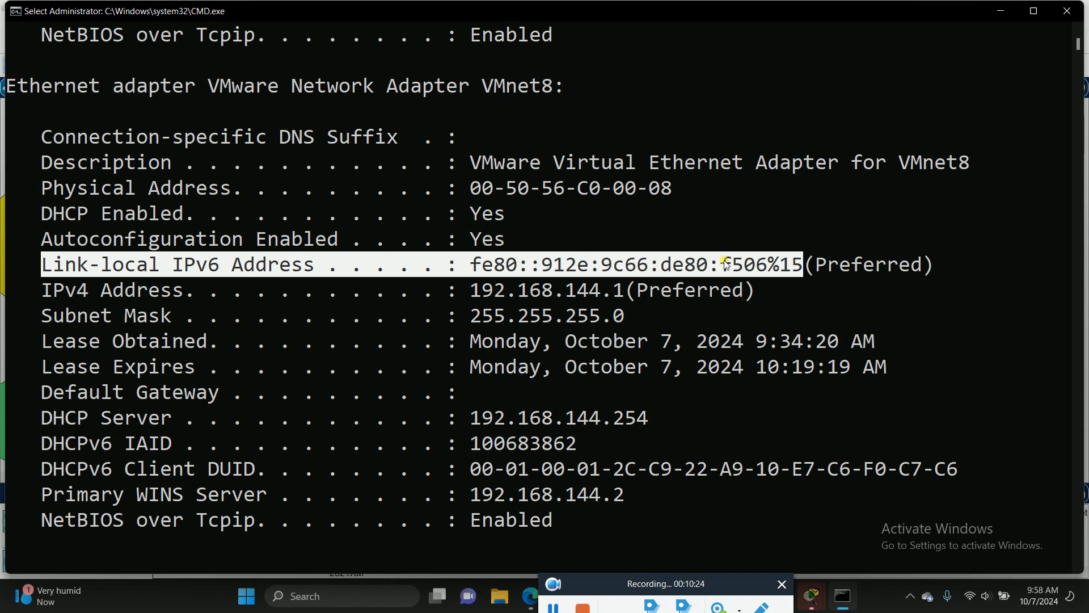
pyautogui.click(1001, 12)
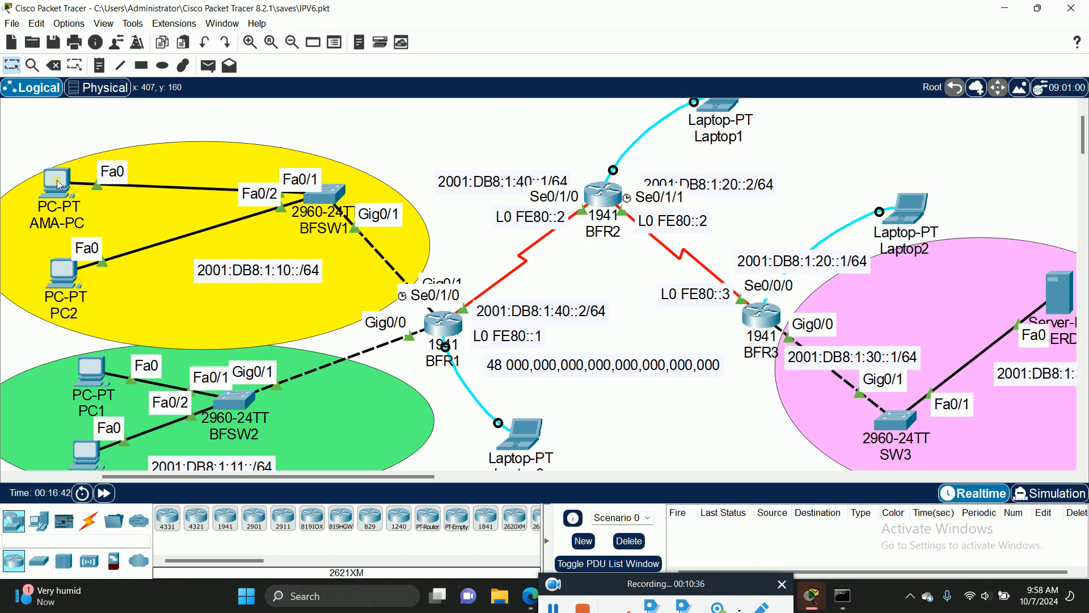
pyautogui.moveTo(58, 184)
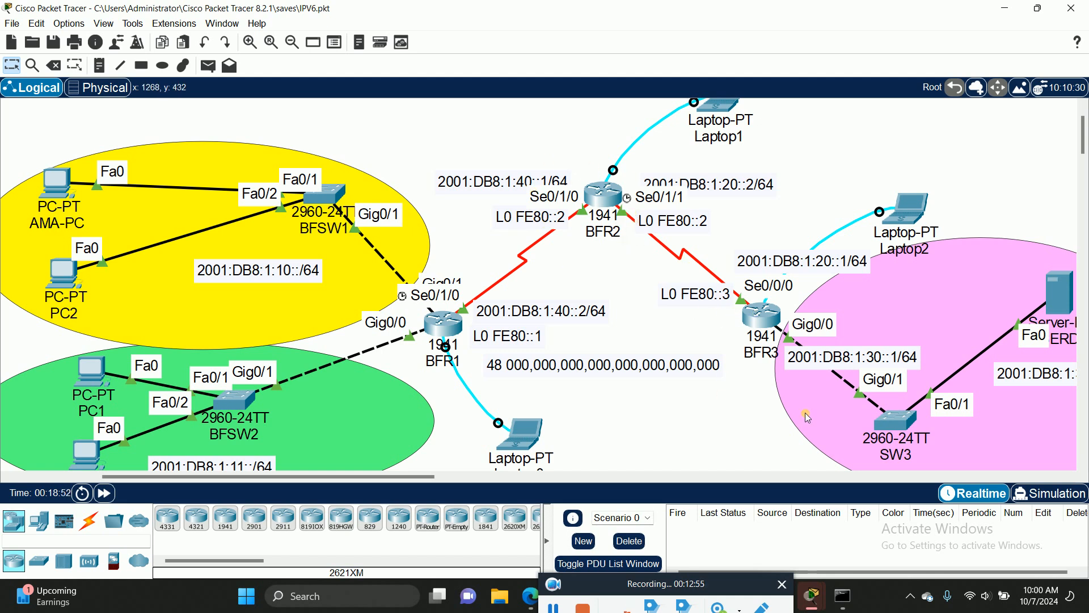
# Open a terminal session from Laptop0 to BFR1's console with the default port settings and bring up the router prompt
pyautogui.moveTo(325, 475); pyautogui.dragTo(401, 482)
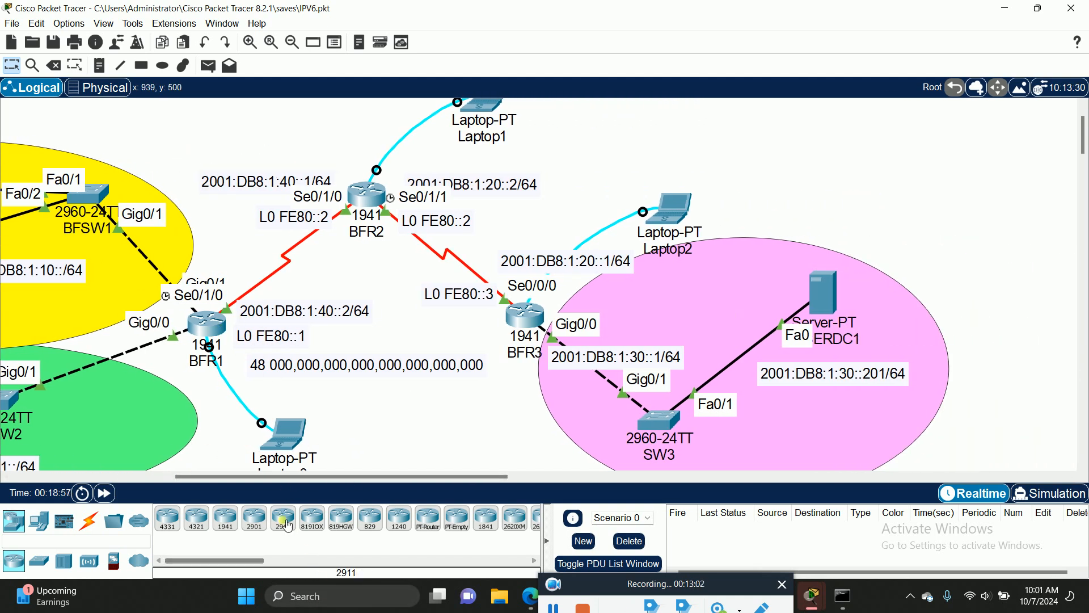
pyautogui.click(286, 438)
pyautogui.click(502, 110)
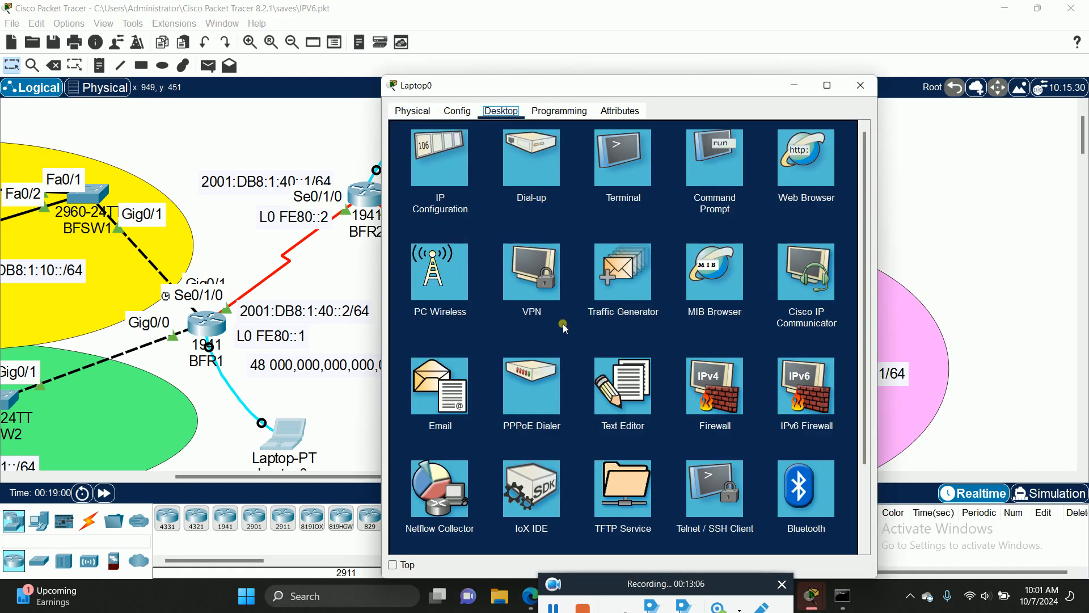
pyautogui.click(611, 154)
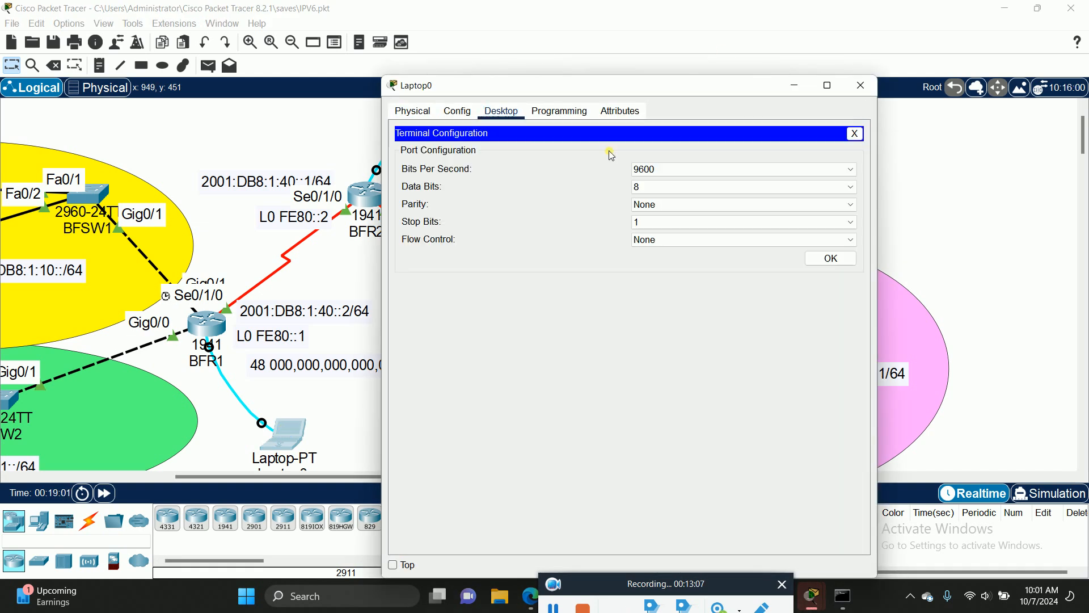
pyautogui.click(825, 259)
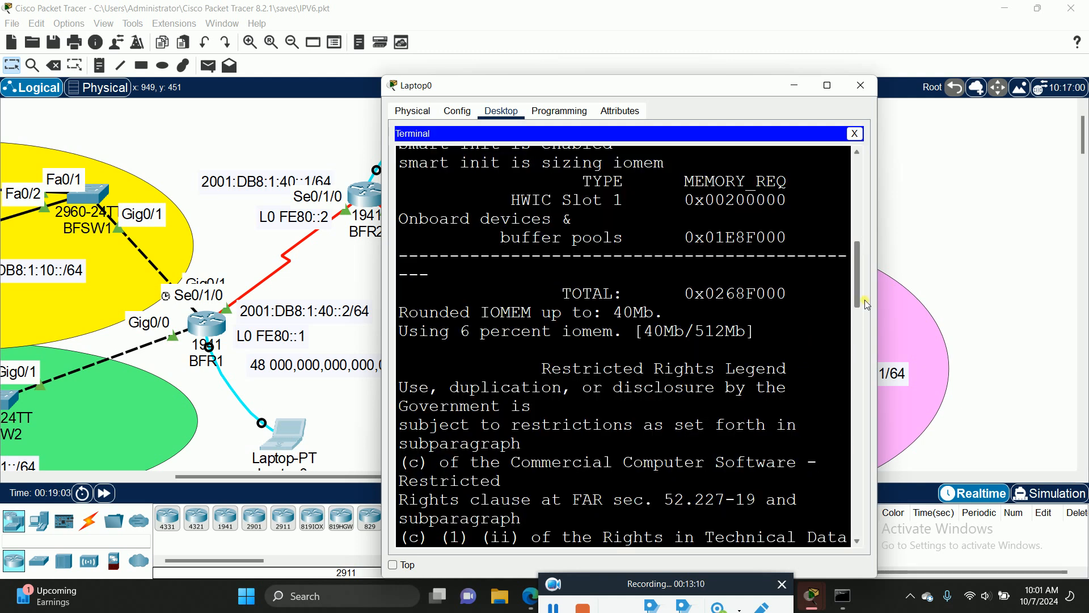
pyautogui.moveTo(856, 275); pyautogui.dragTo(859, 546)
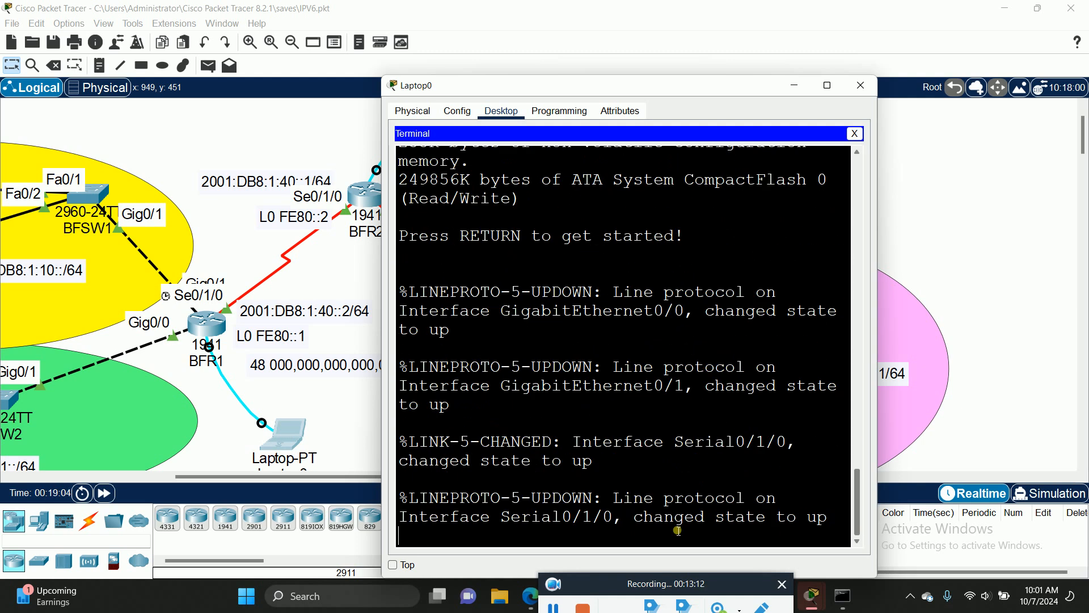
pyautogui.press('Return')
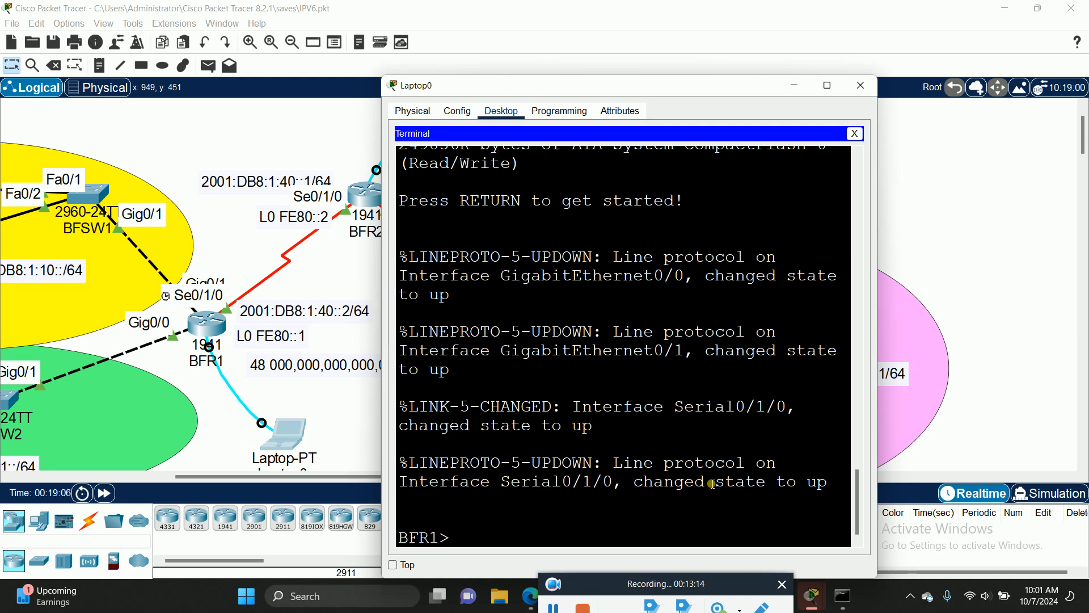
# Enter privileged and global configuration mode on BFR1 and create the interface loopback 0
pyautogui.write('en')
pyautogui.press('Return')
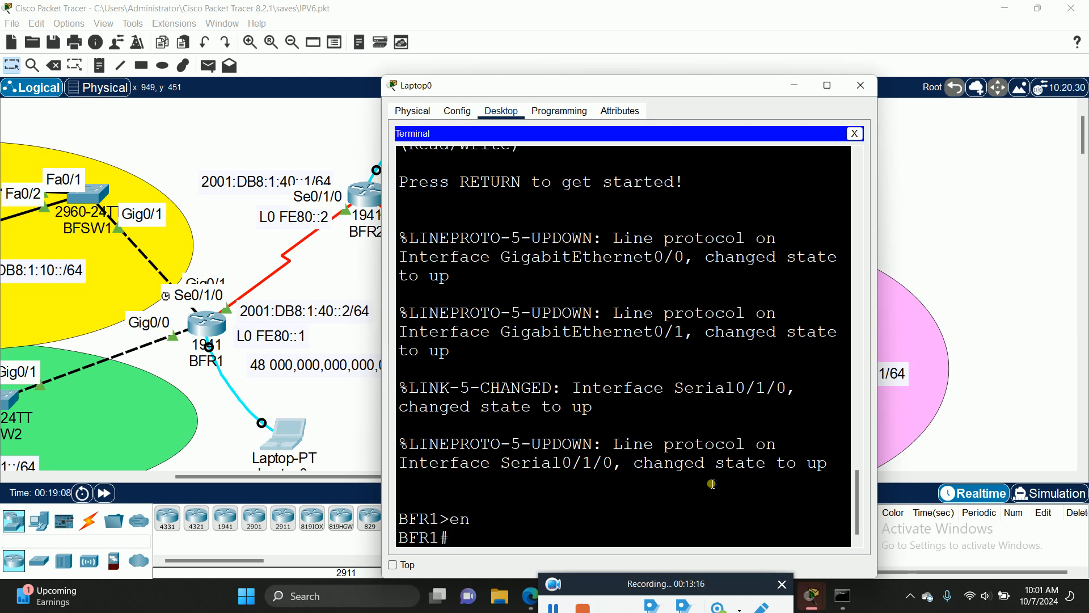
pyautogui.write('config t')
pyautogui.press('Return')
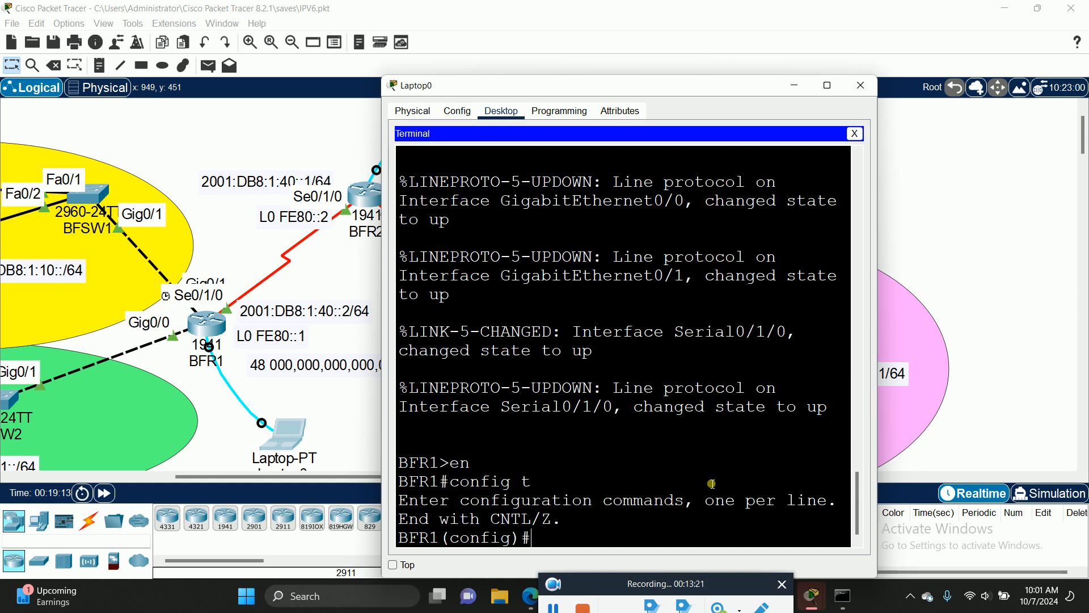
pyautogui.write('int lo')
pyautogui.press('Tab')
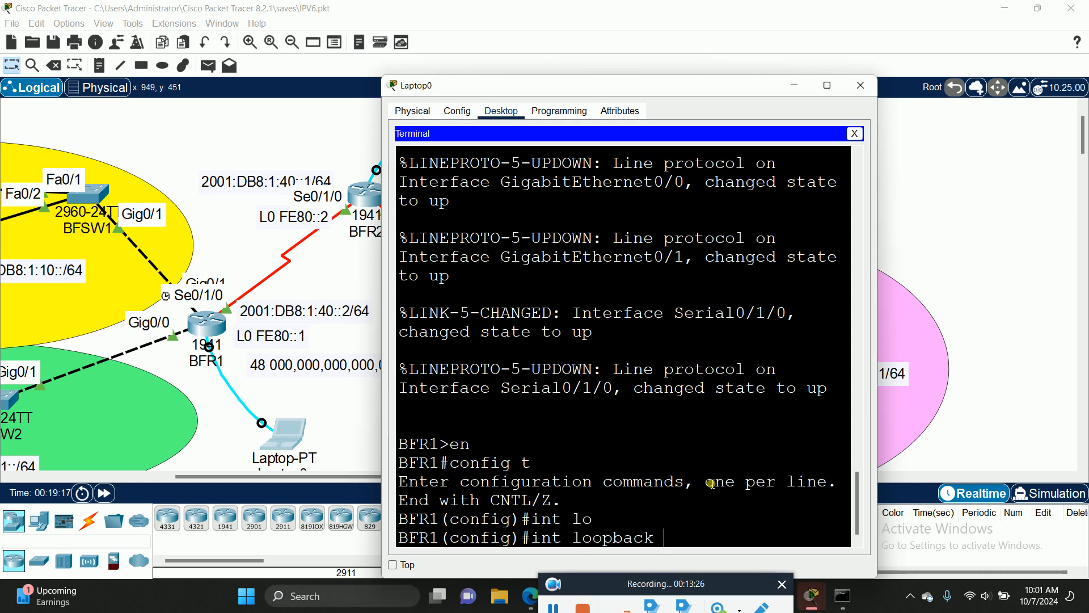
pyautogui.write('0')
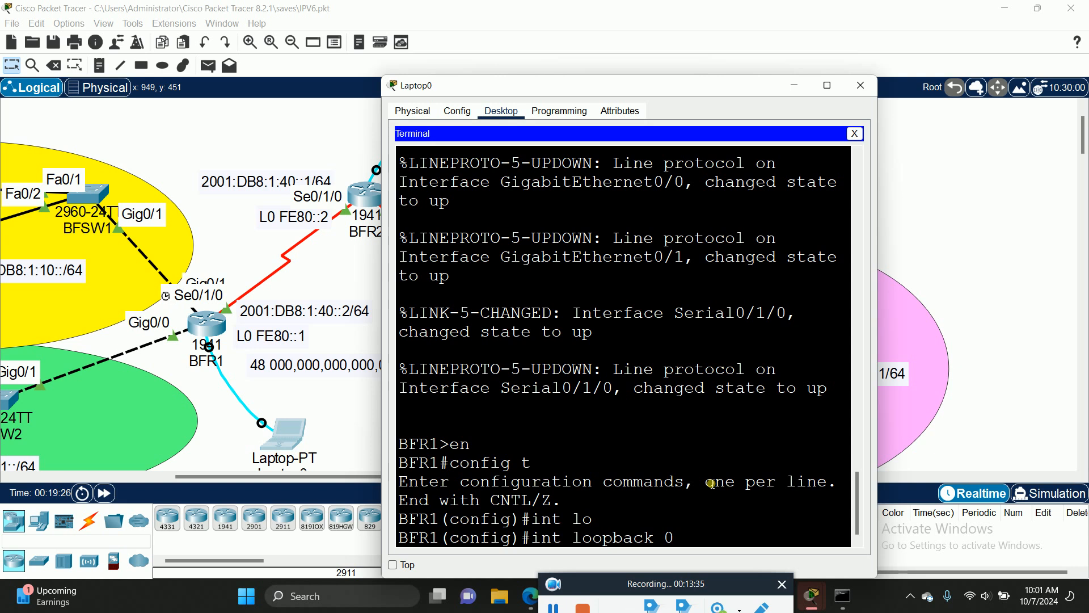
pyautogui.press('Return')
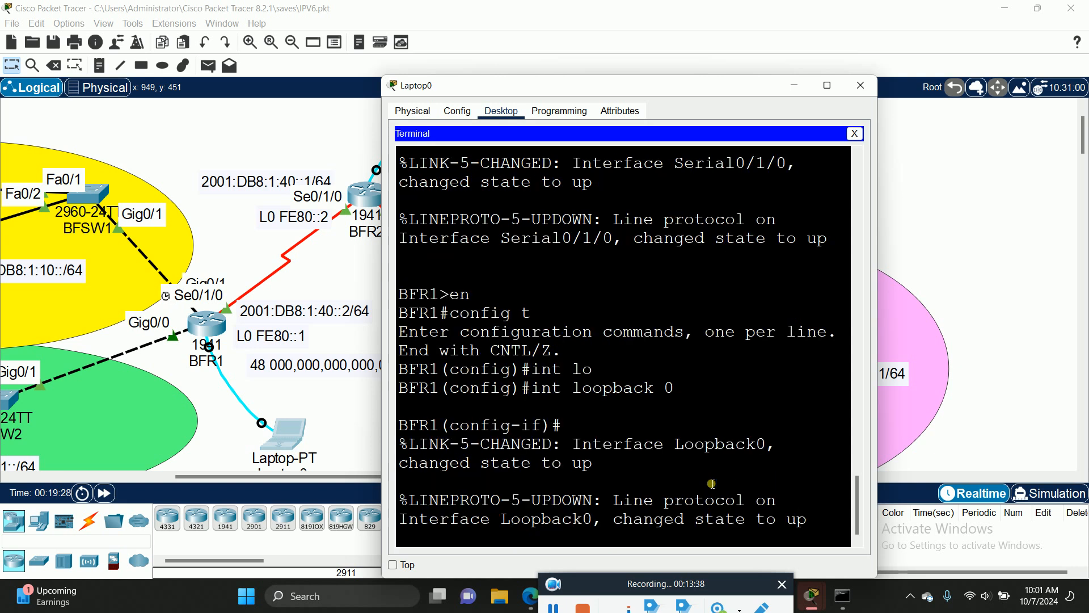
pyautogui.press('Return')
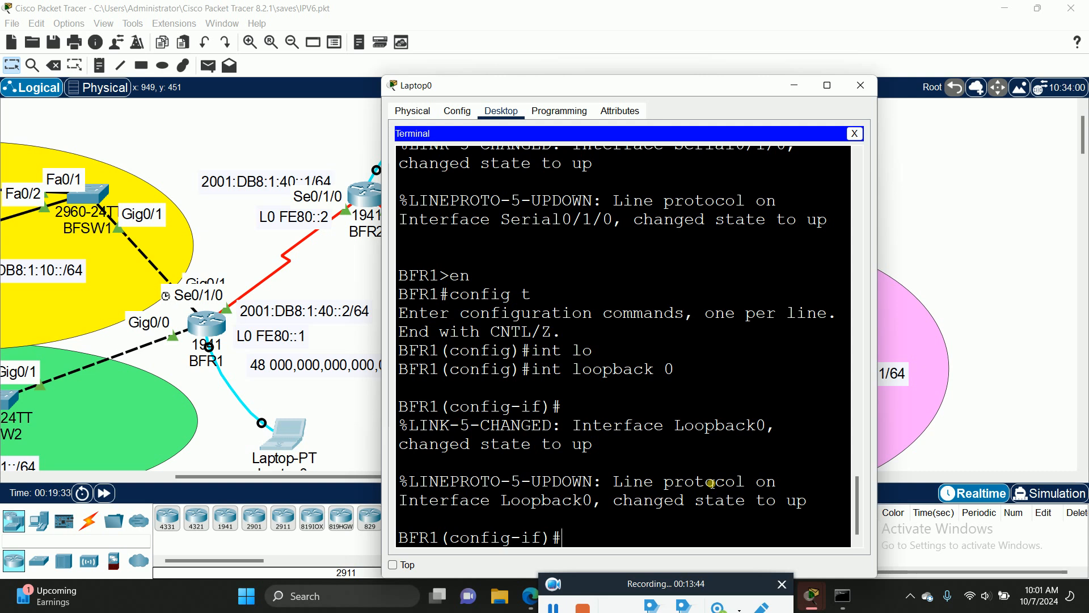
# List the options of the ipv6 address command in a maximized terminal and highlight the IPv6 link-local address entry
pyautogui.write('ipv')
pyautogui.press('Tab')
pyautogui.write('add')
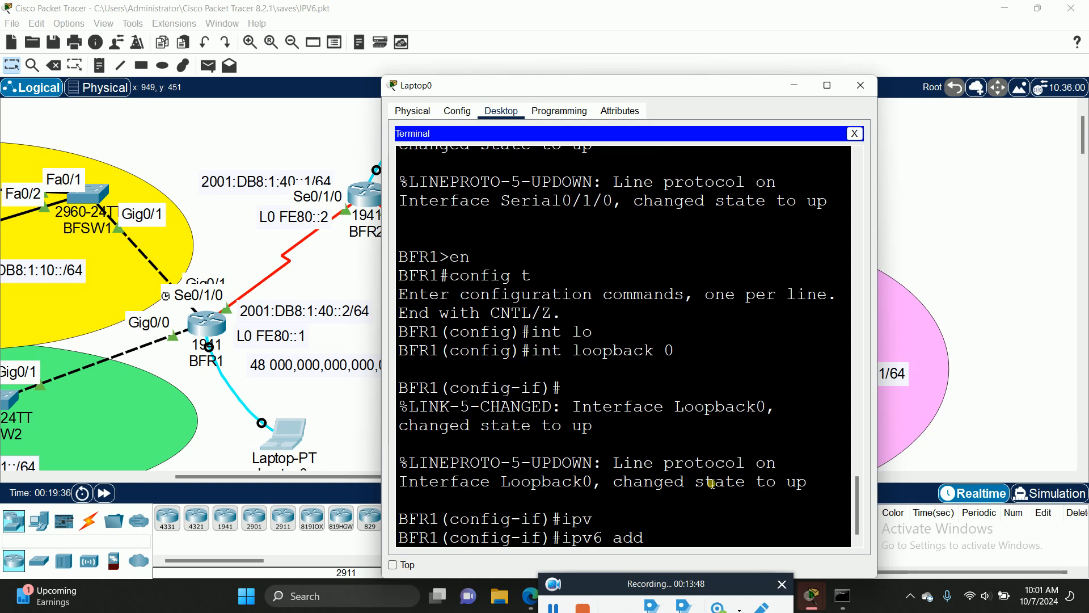
pyautogui.press('Tab')
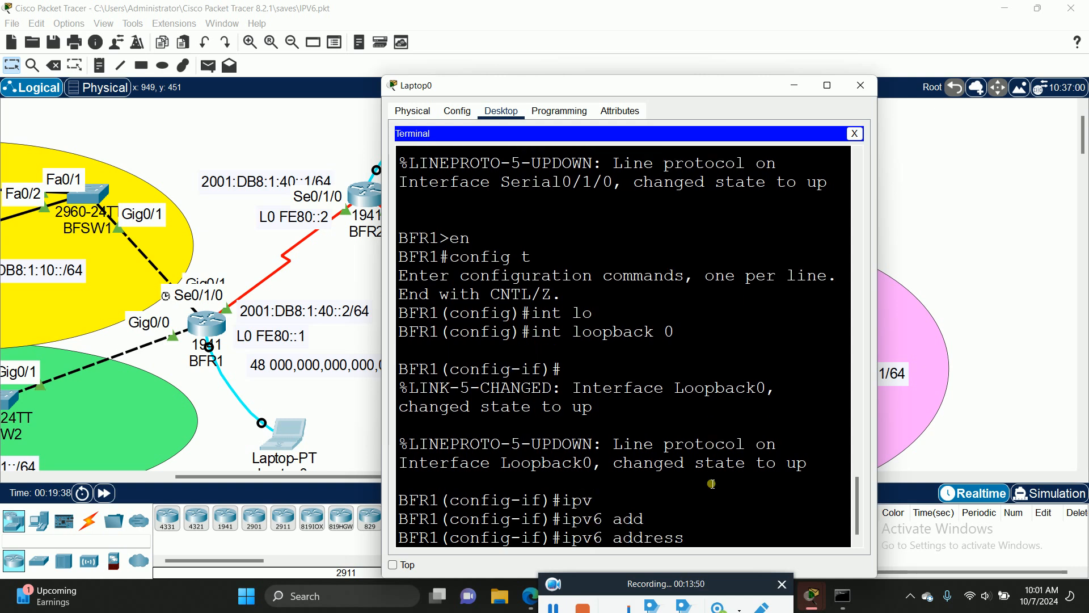
pyautogui.write('?')
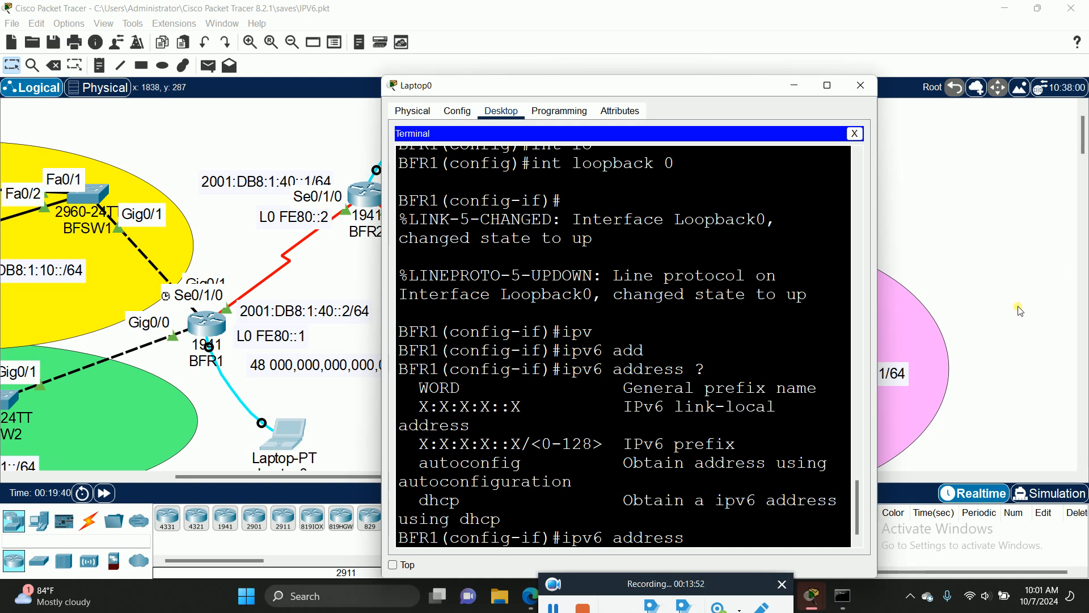
pyautogui.click(827, 86)
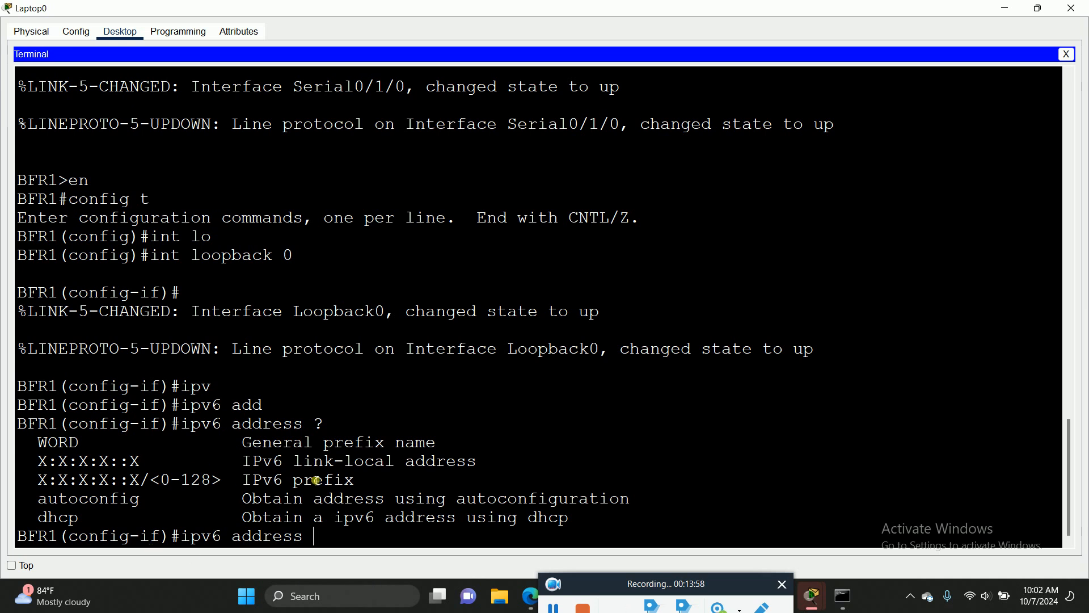
pyautogui.moveTo(481, 464); pyautogui.dragTo(248, 460)
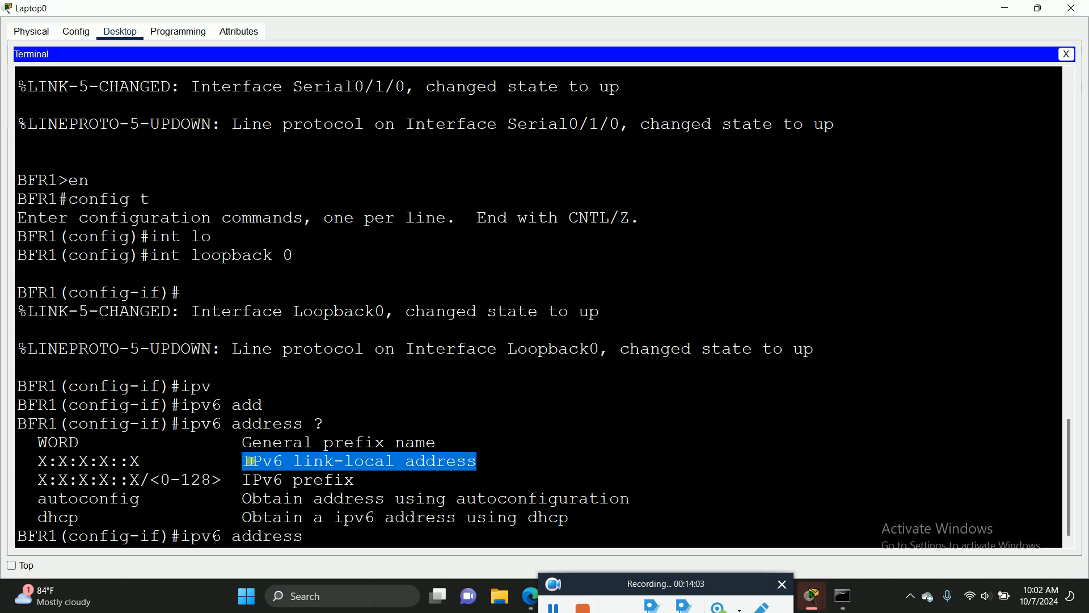
pyautogui.click(339, 543)
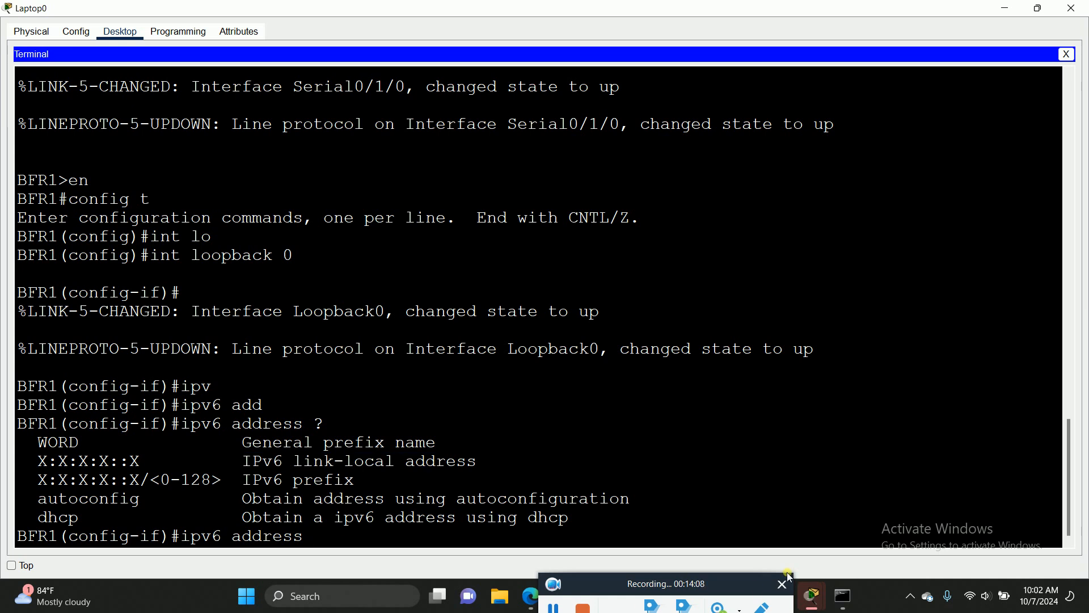
# Enter the ipv6 address command on BFR1's loopback 0 with fe80::1/124, and again with fe80::1/128
pyautogui.write('fe80::1/124')
pyautogui.press('Return')
pyautogui.press('Up')
pyautogui.press('BackSpace')
pyautogui.write('8')
pyautogui.press('Return')
# Recall the address command without its prefix length and check which keyword can follow ipv6 address fe80::1
pyautogui.press('Up')
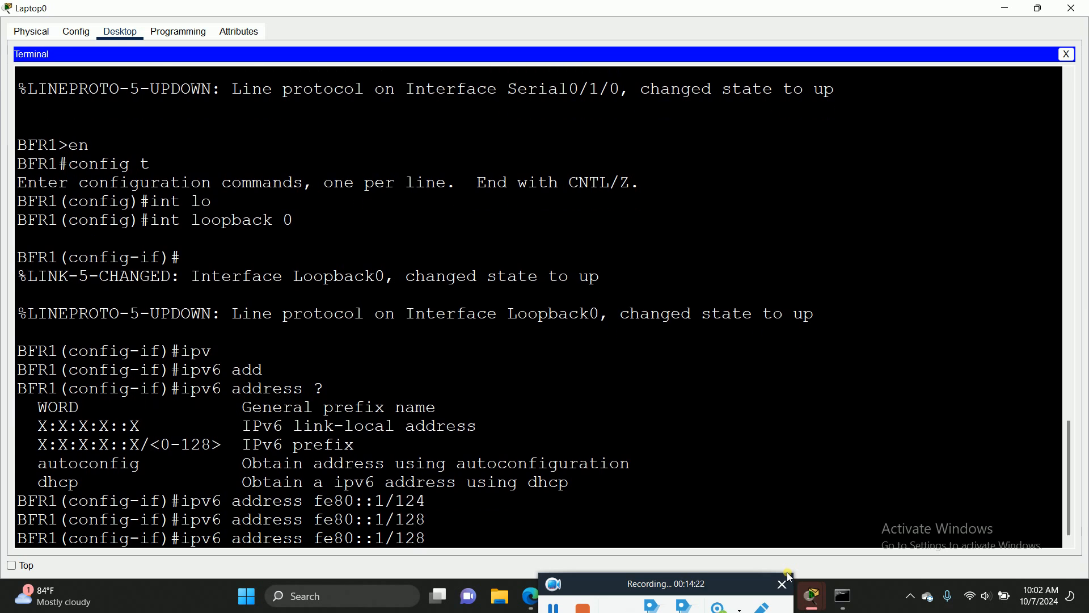
pyautogui.press('BackSpace')
pyautogui.press('BackSpace')
pyautogui.press('BackSpace')
pyautogui.press('BackSpace')
pyautogui.write('?')
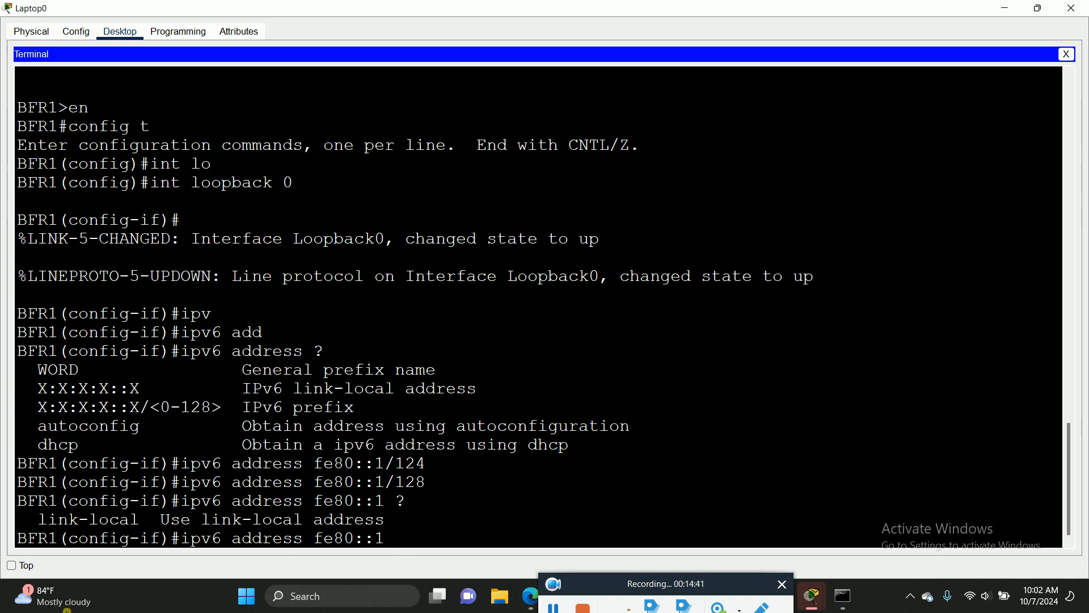
pyautogui.moveTo(39, 519); pyautogui.dragTo(142, 522)
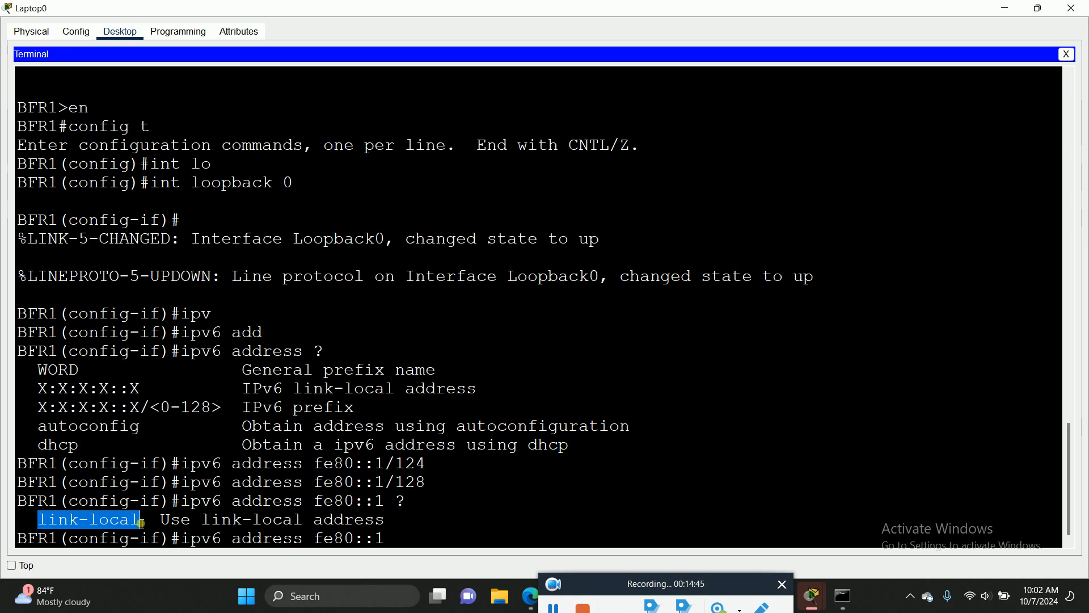
pyautogui.click(413, 553)
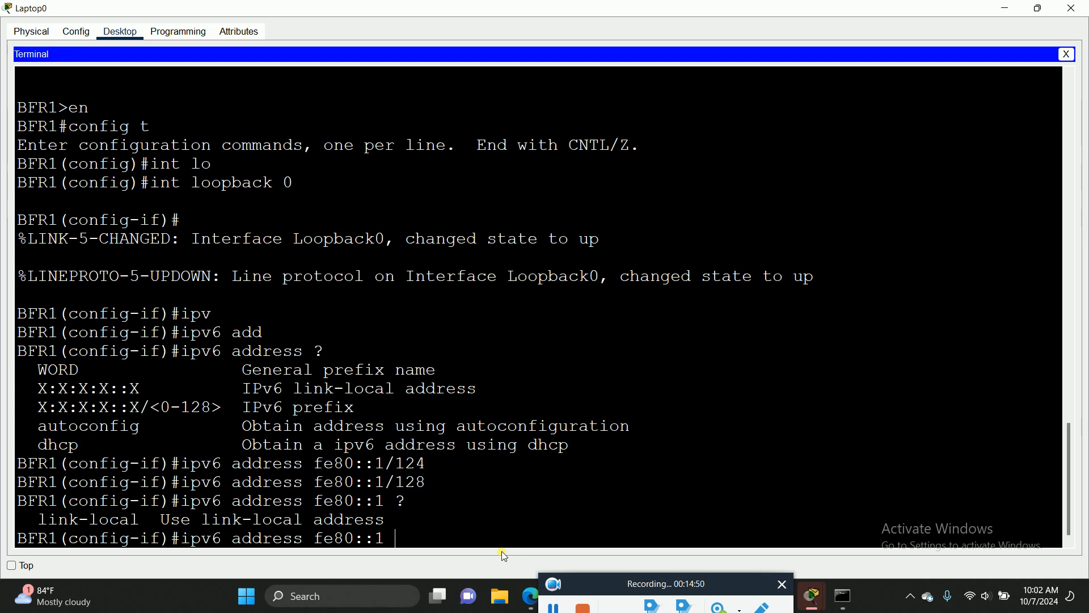
# Assign fe80::1 as the link-local address of BFR1's loopback 0 with ipv6 address fe80::1 link-local
pyautogui.write('lin')
pyautogui.press('Tab')
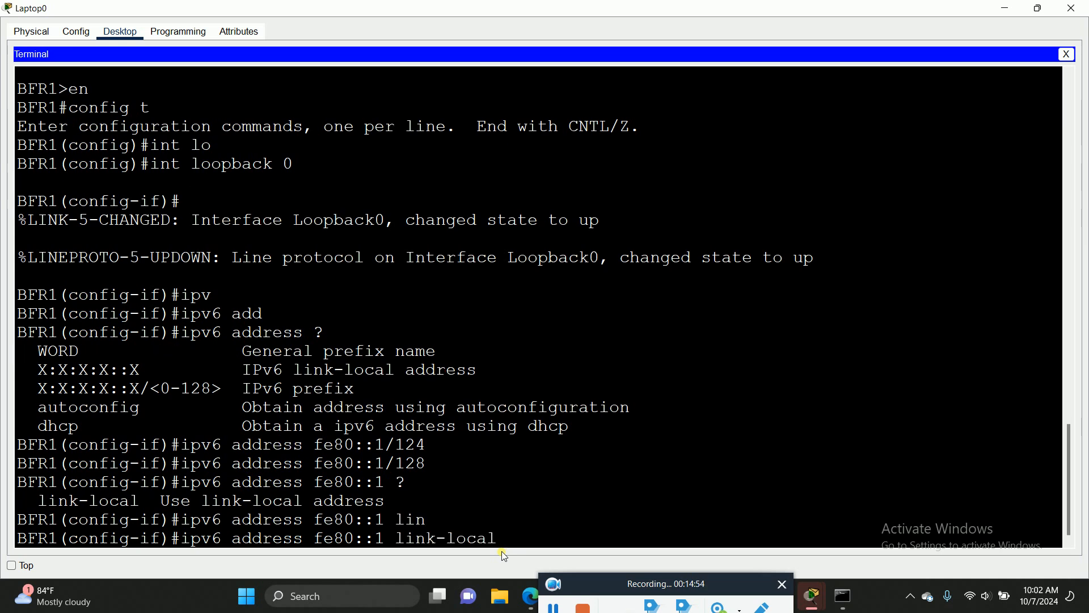
pyautogui.write('?')
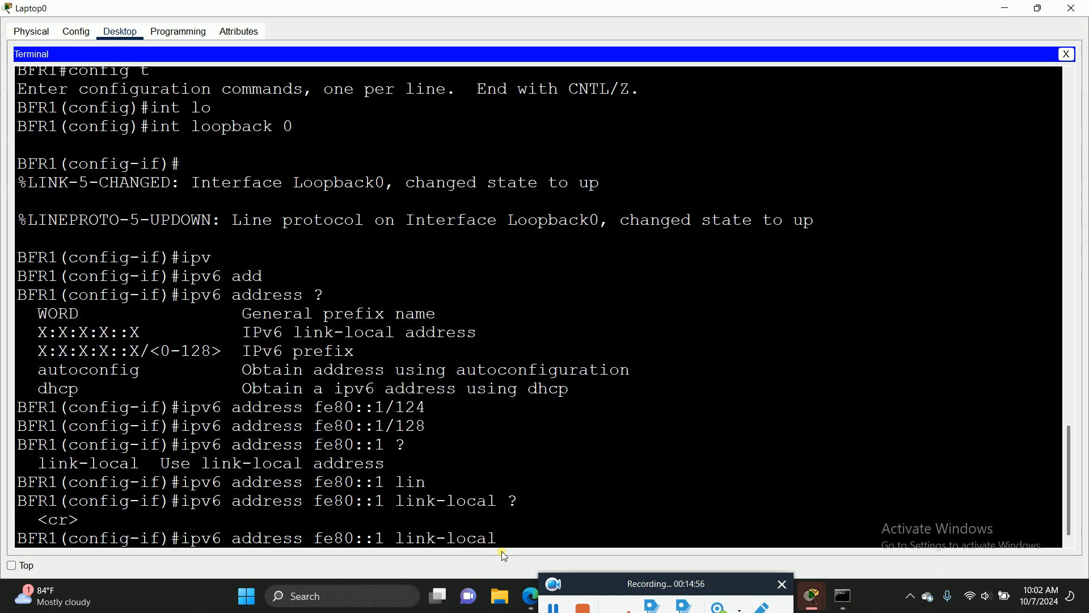
pyautogui.press('Return')
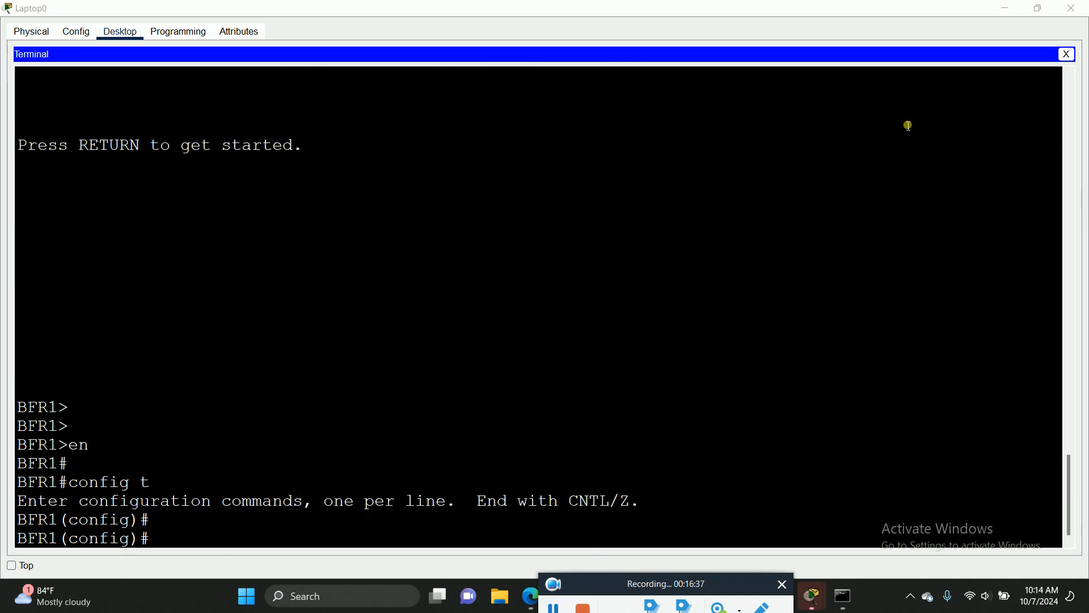
# Close Laptop0's window and open a terminal session from Laptop1 to BFR2's console with the default port settings
pyautogui.click(1071, 8)
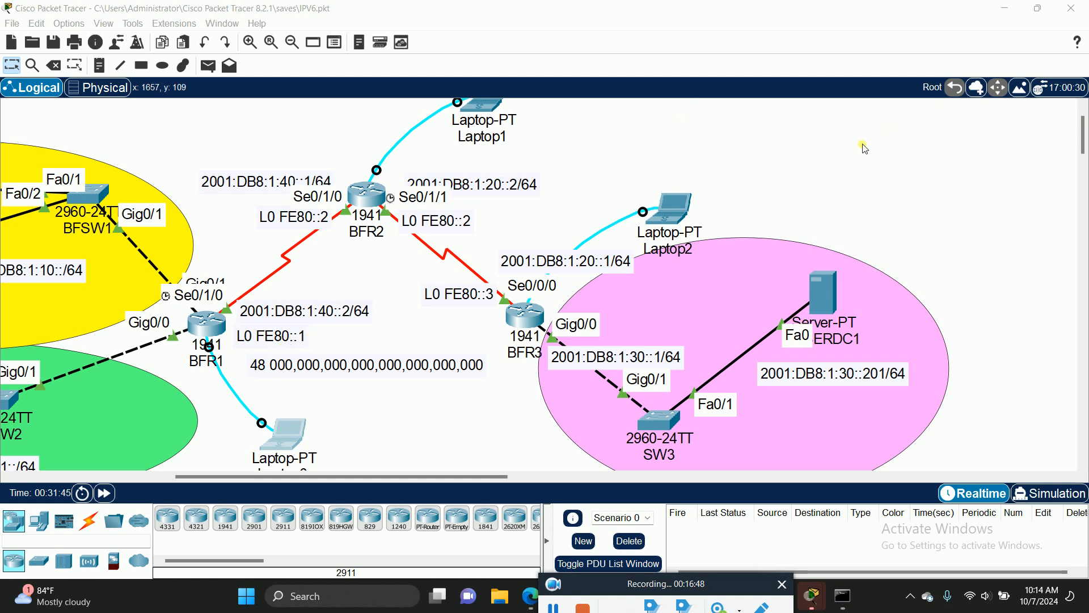
pyautogui.scroll(1, 814, 151)
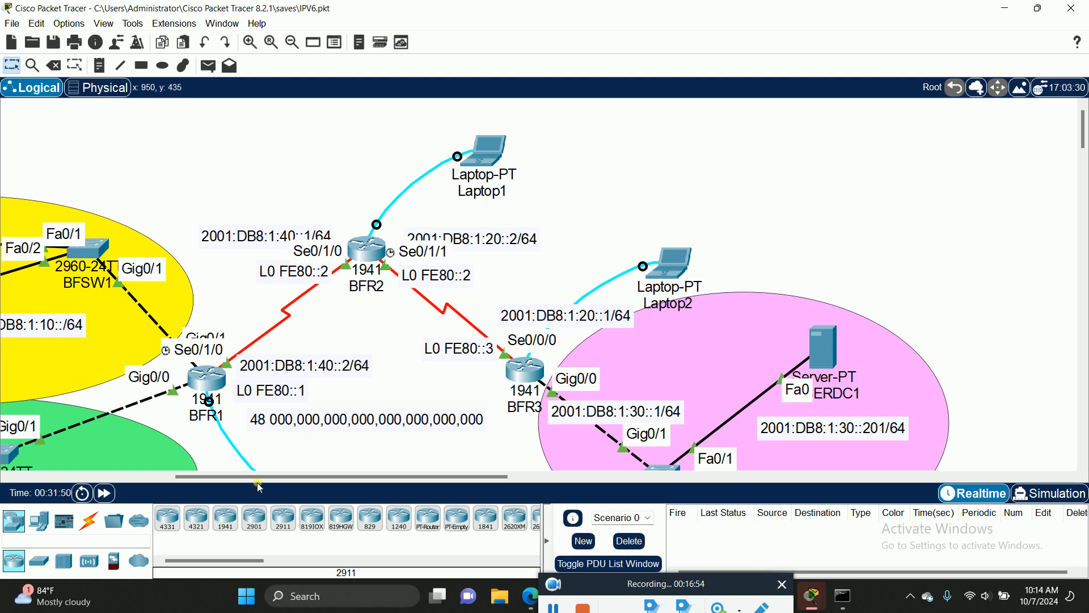
pyautogui.moveTo(264, 476); pyautogui.dragTo(307, 477)
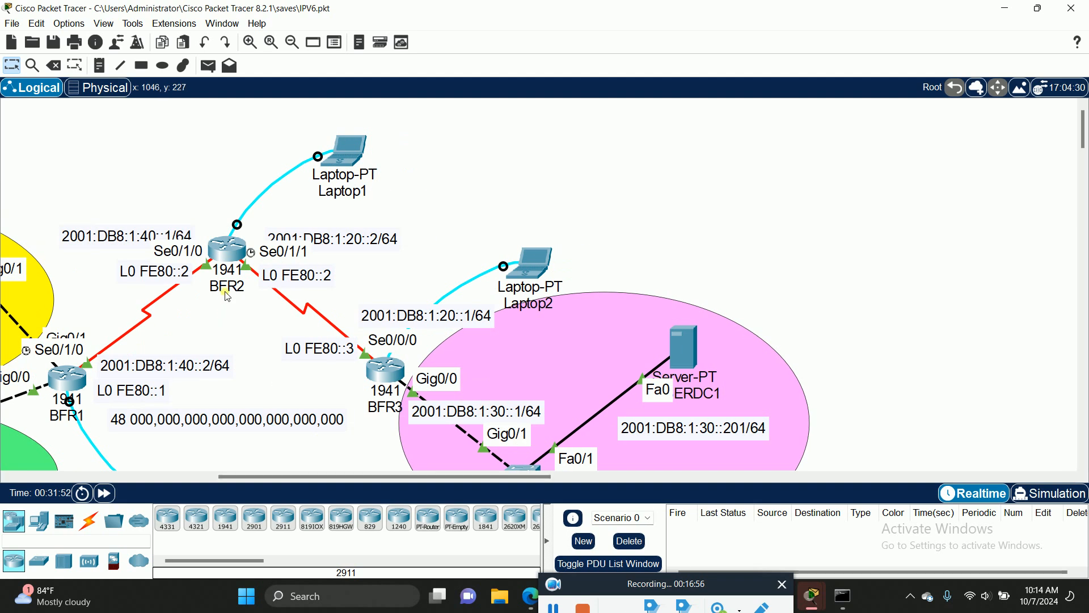
pyautogui.click(352, 151)
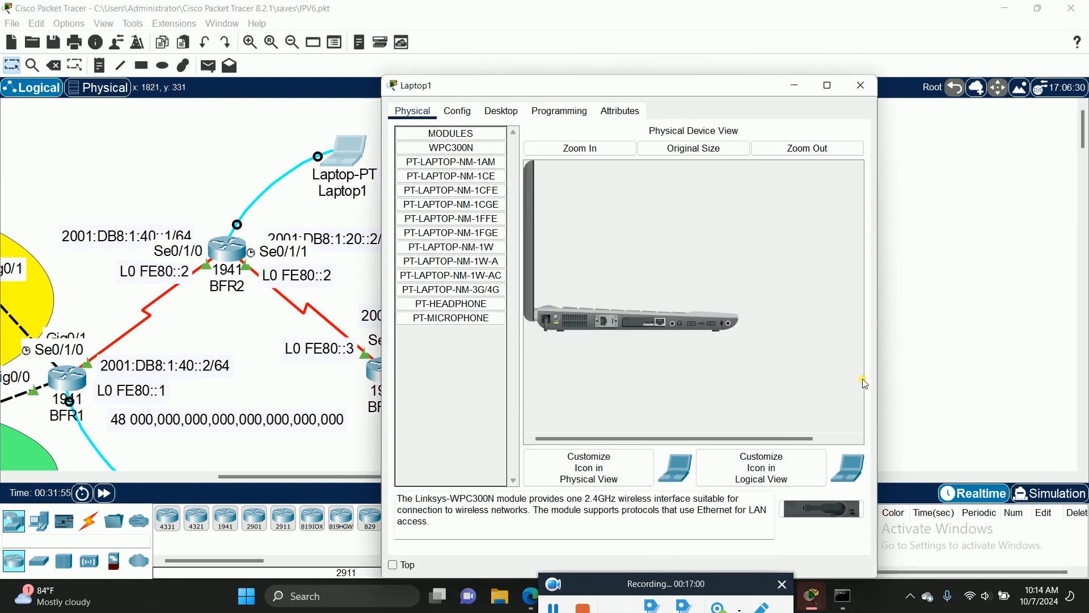
pyautogui.click(502, 113)
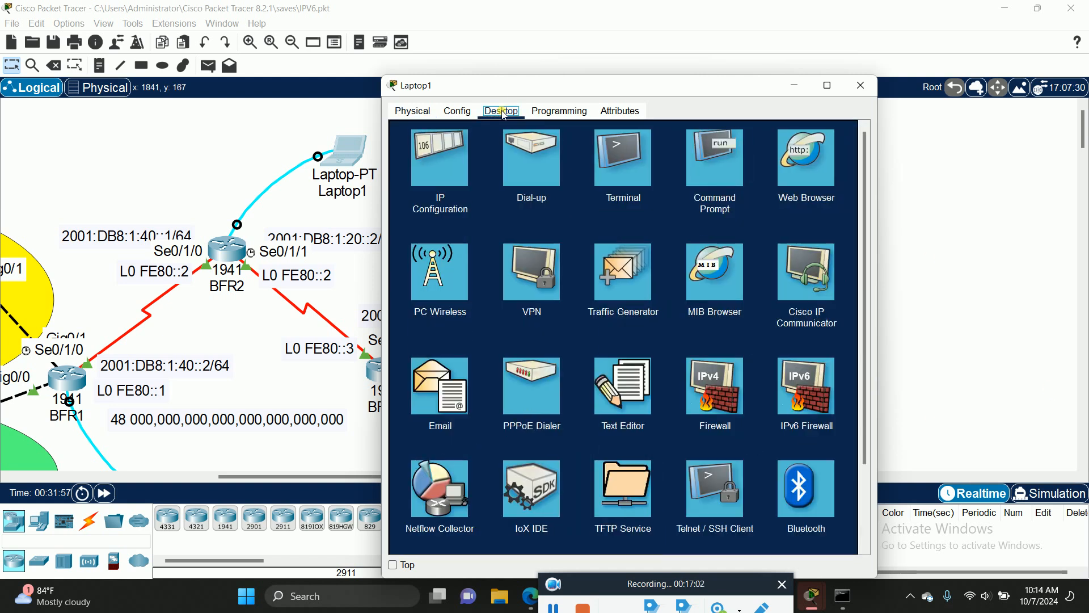
pyautogui.click(627, 160)
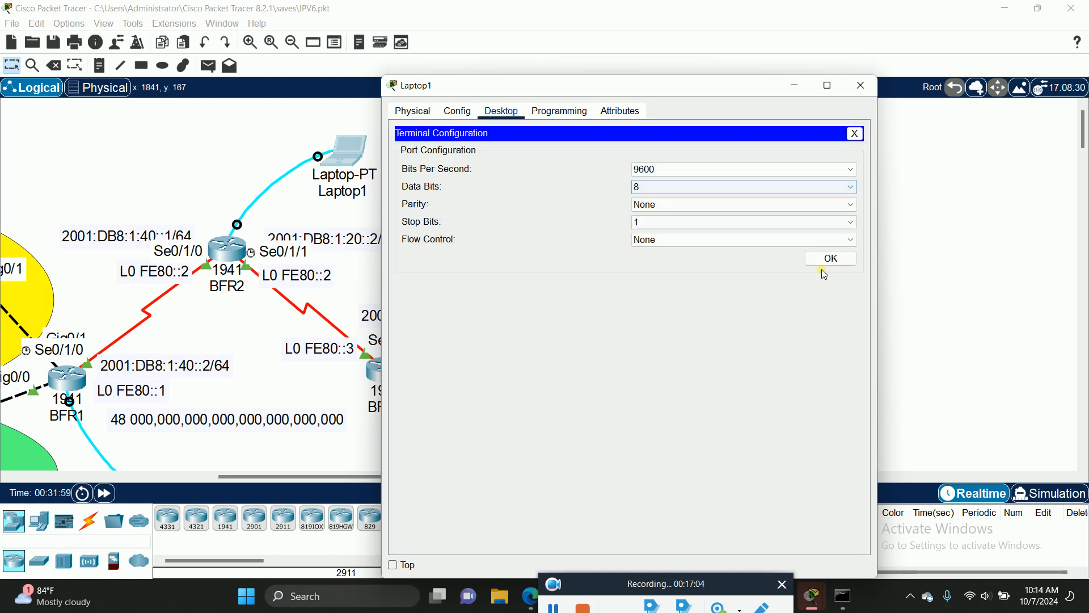
pyautogui.click(827, 263)
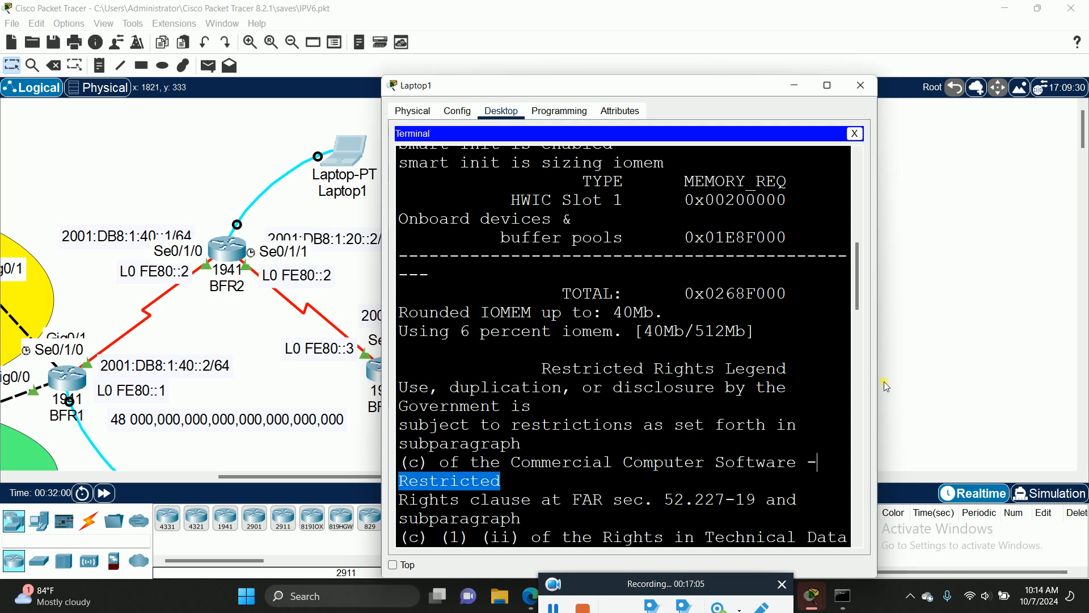
# Enter privileged mode on BFR2 with en and open global configuration mode with config t
pyautogui.press('Return')
pyautogui.press('Return')
pyautogui.press('Return')
pyautogui.write('en')
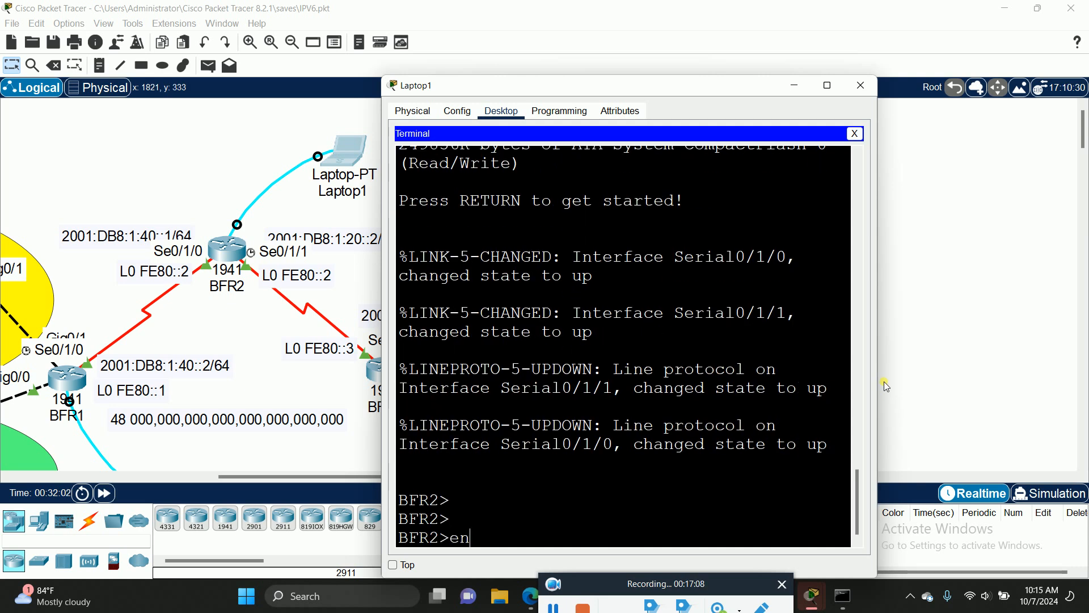
pyautogui.press('Return')
pyautogui.press('Return')
pyautogui.write('config t')
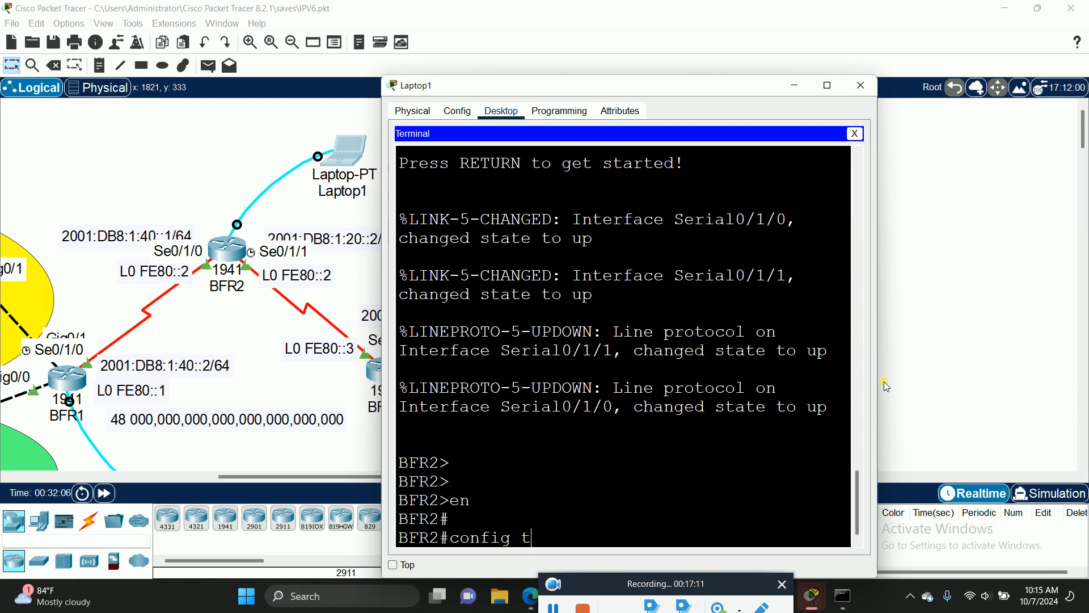
pyautogui.press('Return')
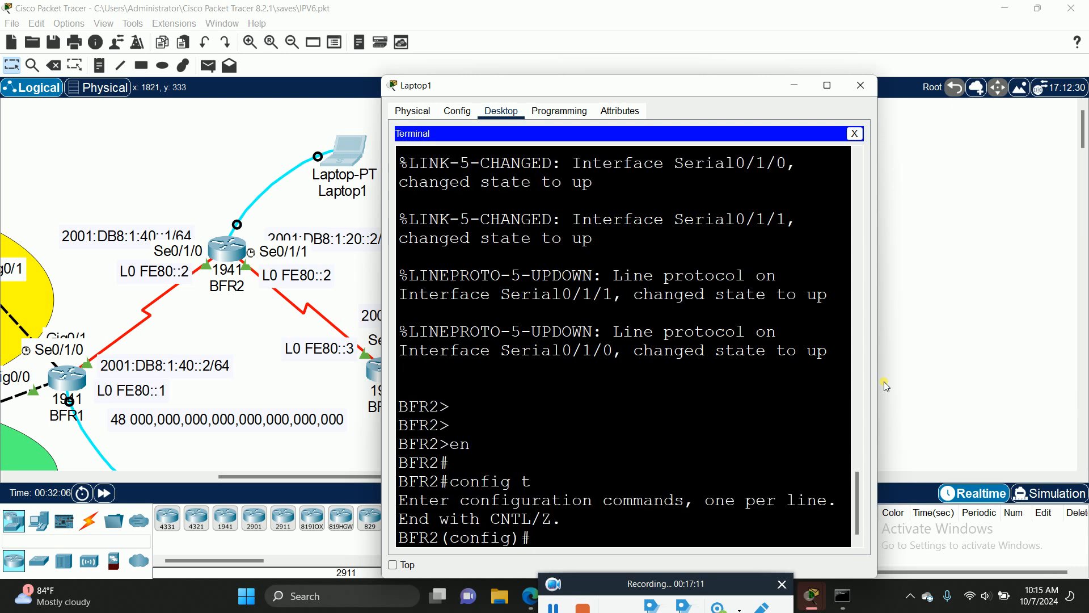
# Set exec-timeout 00 on BFR2's line console 0 and exit back to global configuration mode
pyautogui.write('lin')
pyautogui.press('Tab')
pyautogui.write('con')
pyautogui.press('Tab')
pyautogui.write('0')
pyautogui.press('Return')
pyautogui.write('exec')
pyautogui.press('Tab')
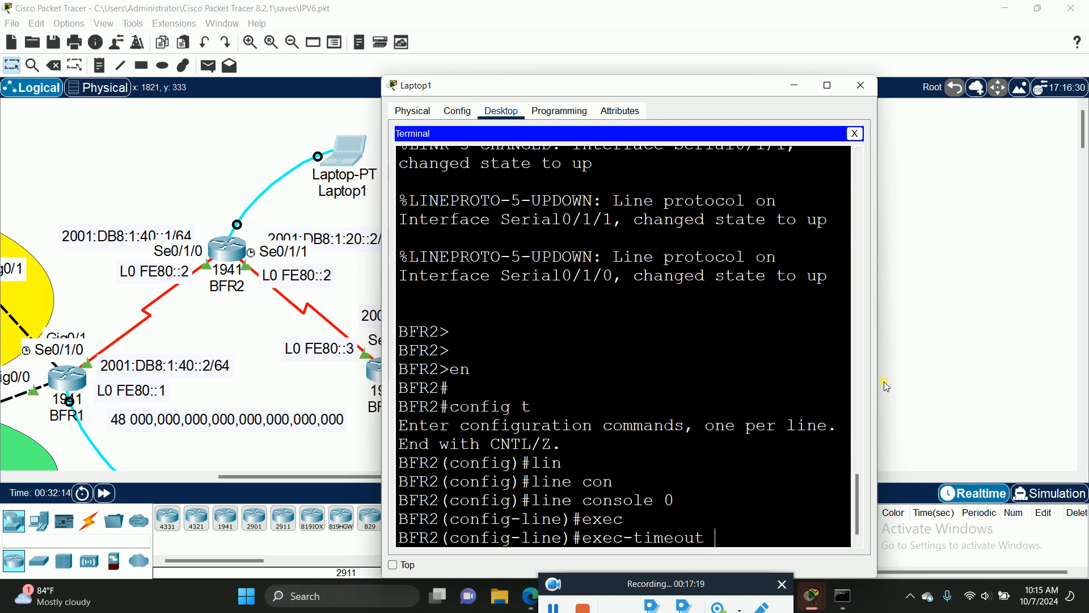
pyautogui.write('00')
pyautogui.press('Return')
pyautogui.press('Return')
pyautogui.write('exit')
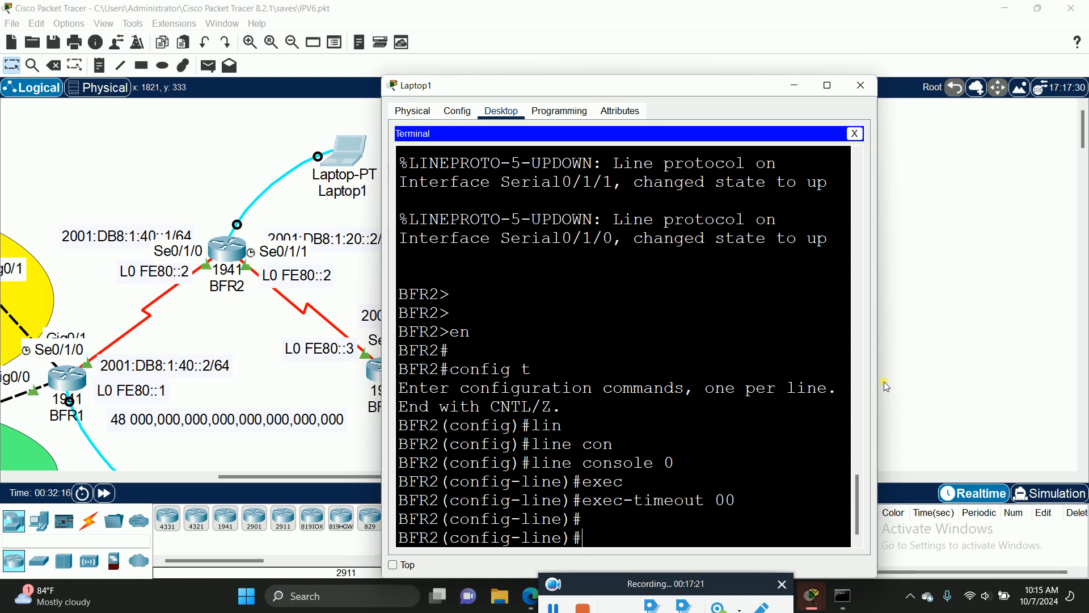
pyautogui.press('Return')
# Begin the int loopback command in BFR2's global configuration mode
pyautogui.write('int')
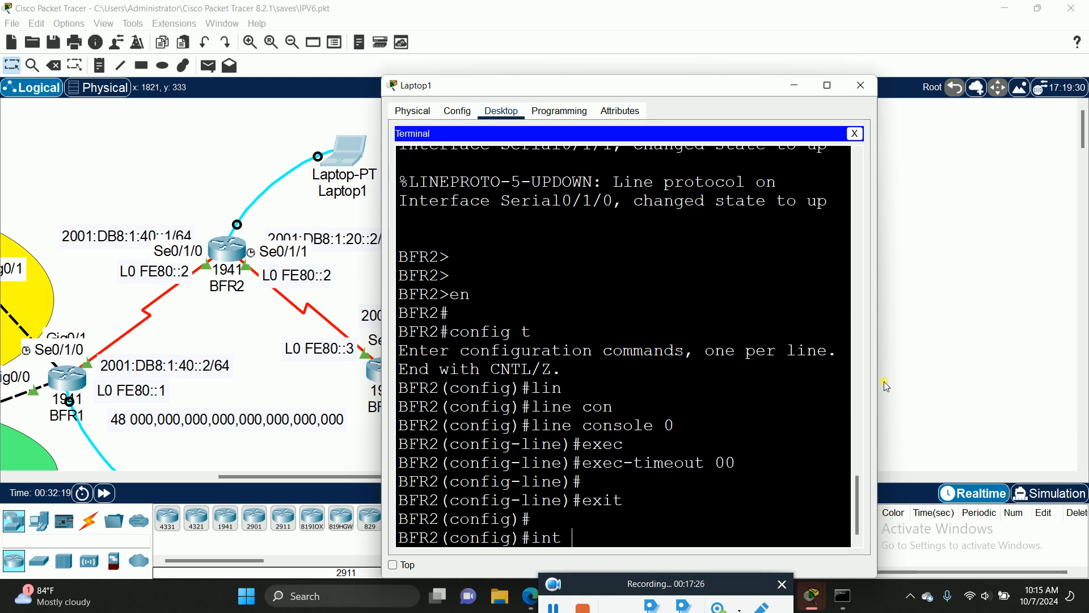
pyautogui.write(' lo')
pyautogui.press('Tab')
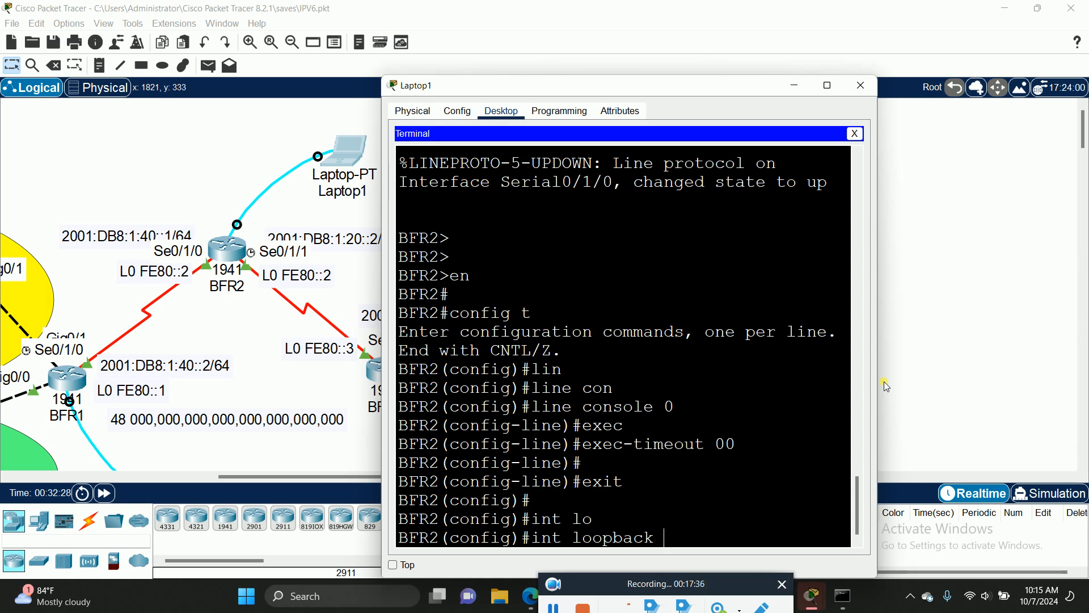
pyautogui.write('fe80::2 li')
pyautogui.press('Tab')
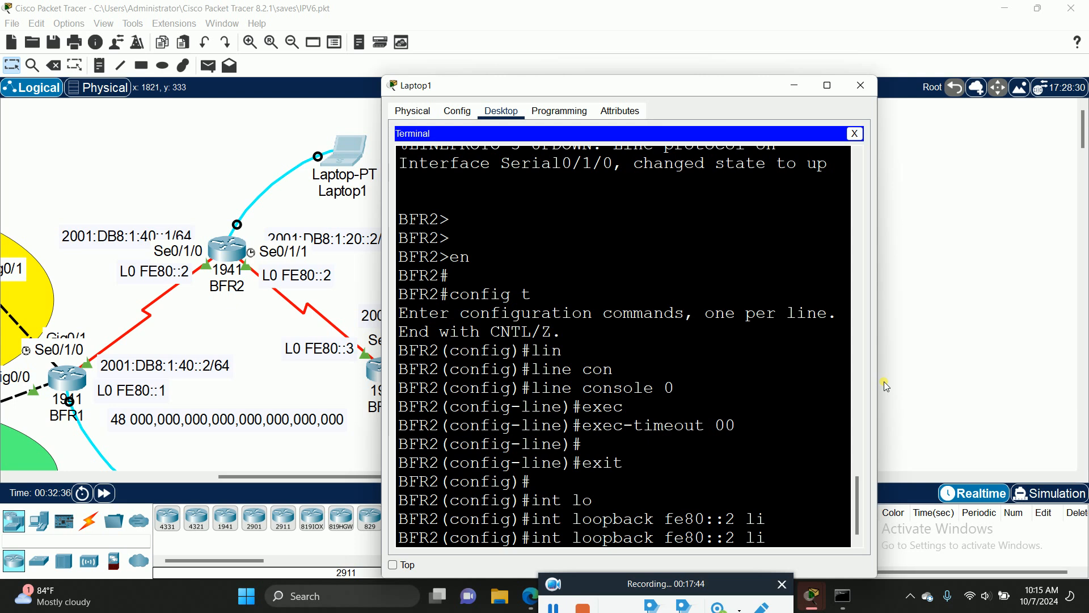
pyautogui.click(885, 386)
pyautogui.press('BackSpace')
pyautogui.press('BackSpace')
pyautogui.press('BackSpace')
pyautogui.press('BackSpace')
pyautogui.press('BackSpace')
pyautogui.press('BackSpace')
pyautogui.press('BackSpace')
pyautogui.press('BackSpace')
pyautogui.press('BackSpace')
pyautogui.press('BackSpace')
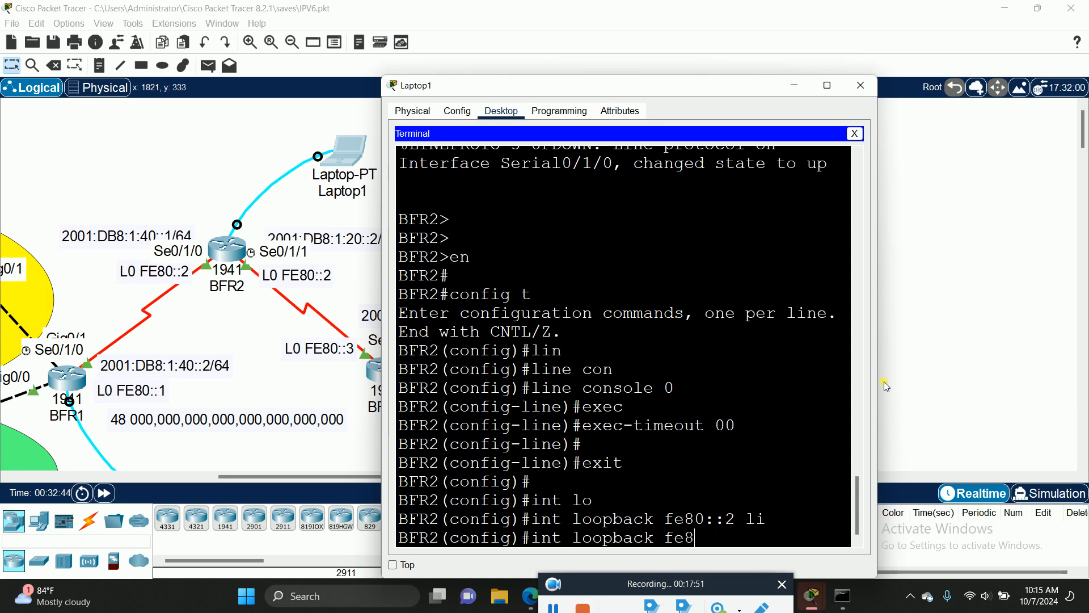
# Complete the command as int loopback 1 to create that interface on BFR2 and enter its configuration
pyautogui.write('1')
pyautogui.press('Return')
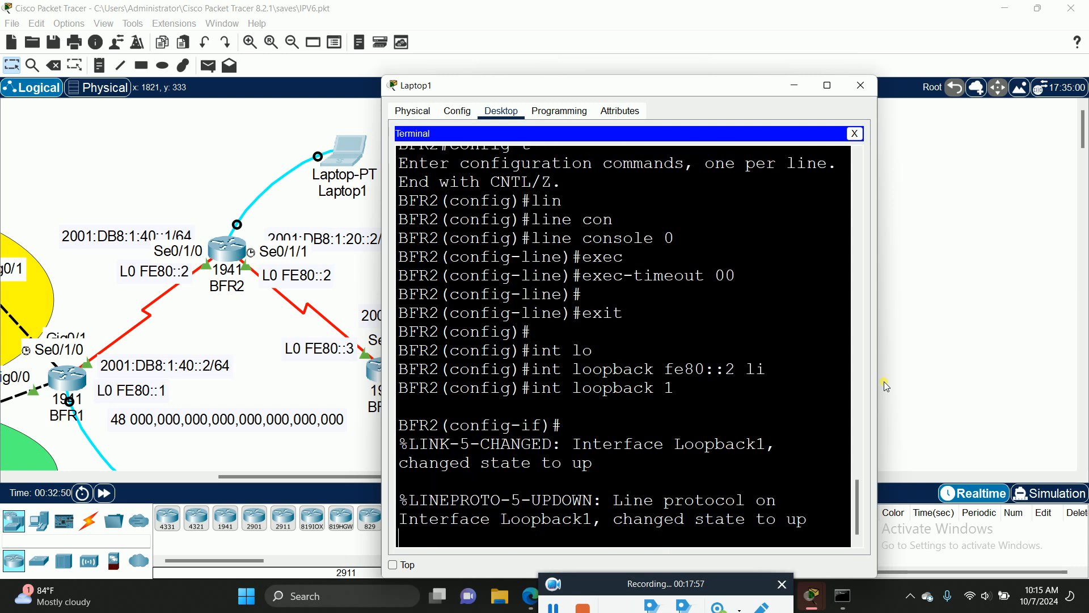
pyautogui.press('Return')
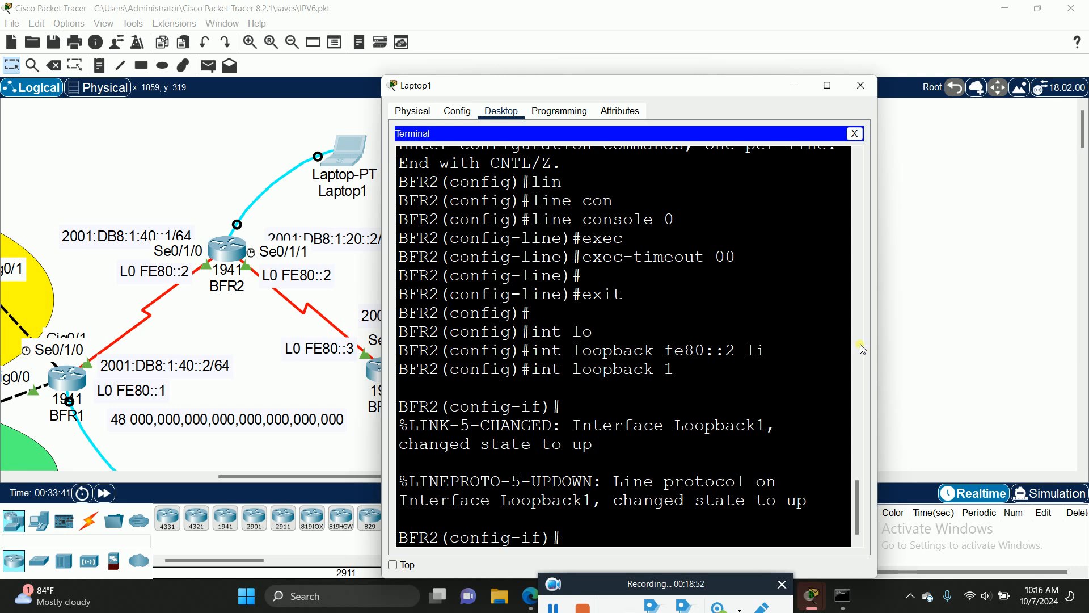
# Assign fe80::2 to BFR2's loopback 1 with ipv6 address fe80::2 link-local and exit interface configuration
pyautogui.moveTo(507, 85); pyautogui.dragTo(697, 55)
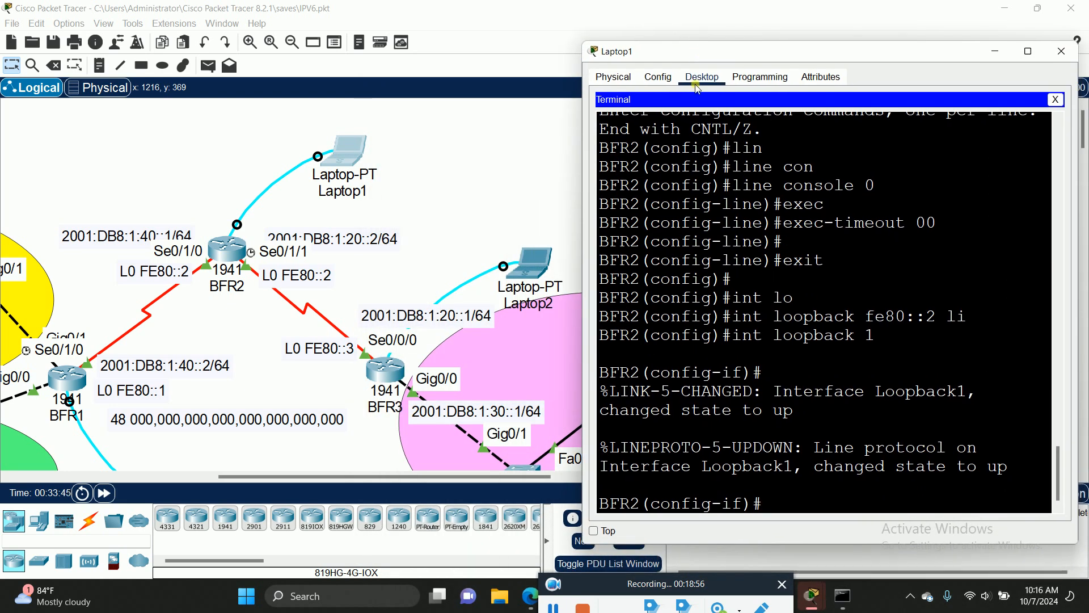
pyautogui.scroll(-1, 109, 323)
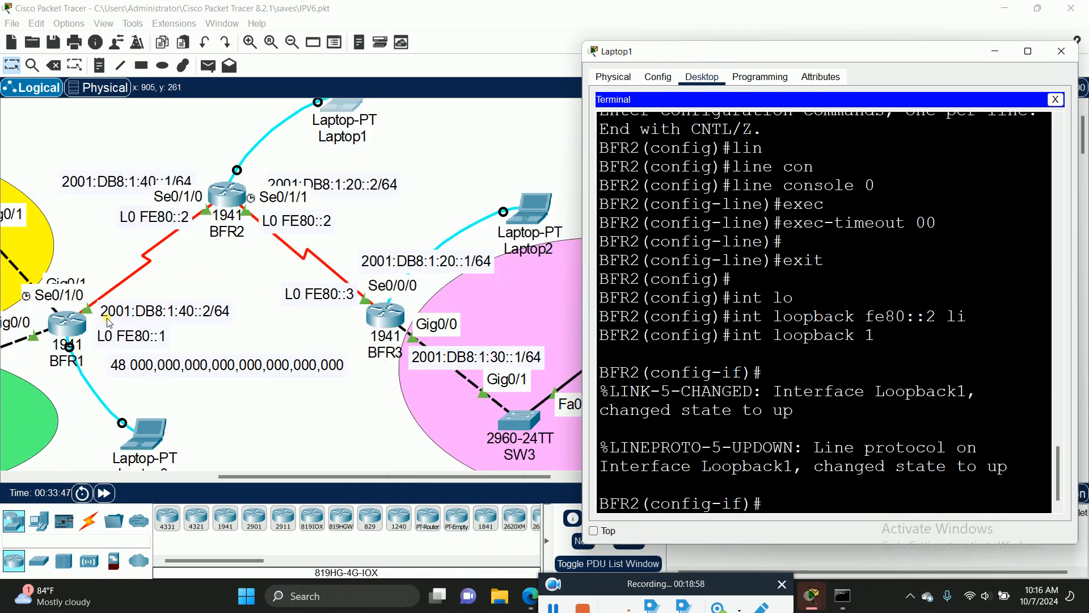
pyautogui.scroll(-1, 109, 323)
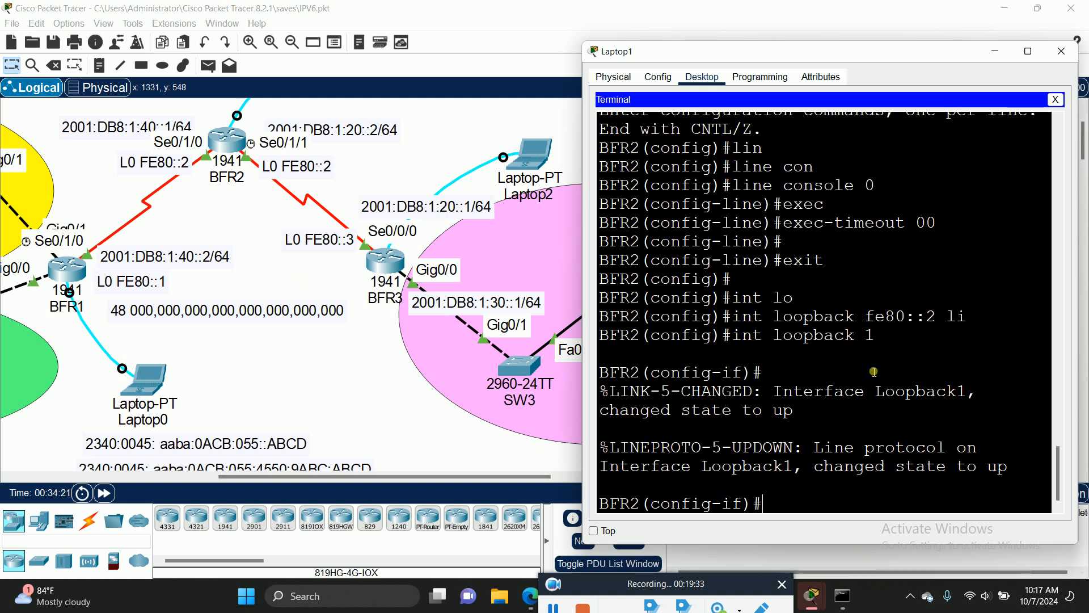
pyautogui.moveTo(882, 341); pyautogui.dragTo(733, 341)
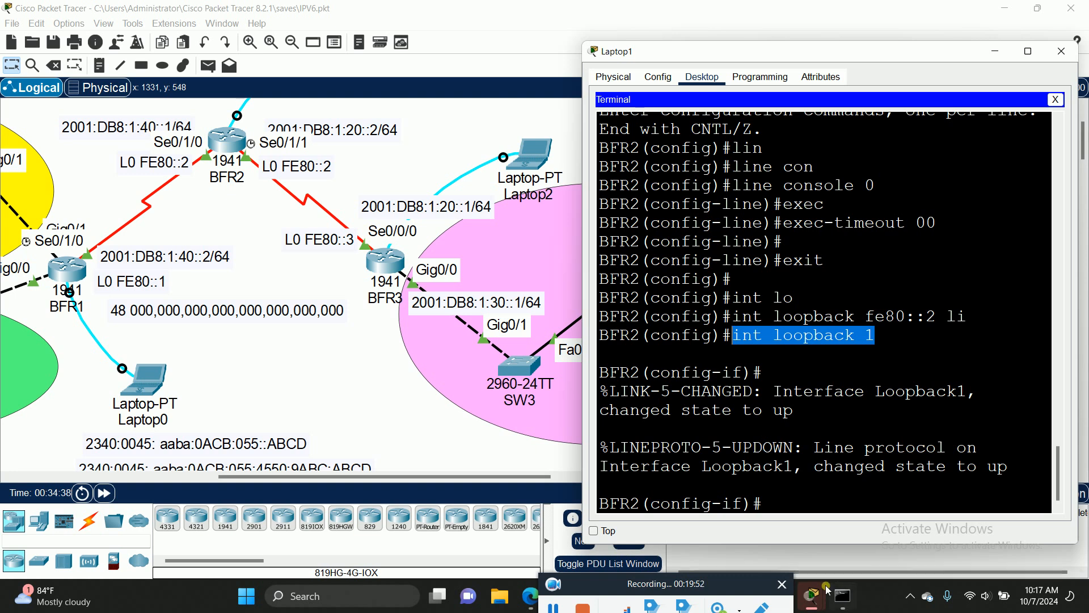
pyautogui.click(802, 508)
pyautogui.write('ipb')
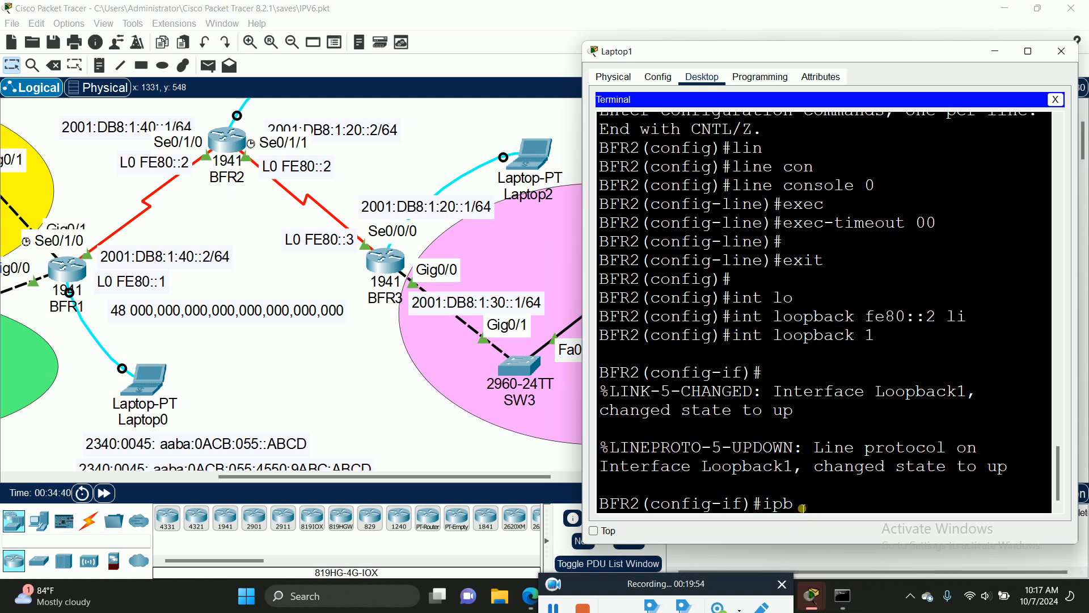
pyautogui.press('Tab')
pyautogui.press('BackSpace')
pyautogui.write('v')
pyautogui.press('Tab')
pyautogui.write('add')
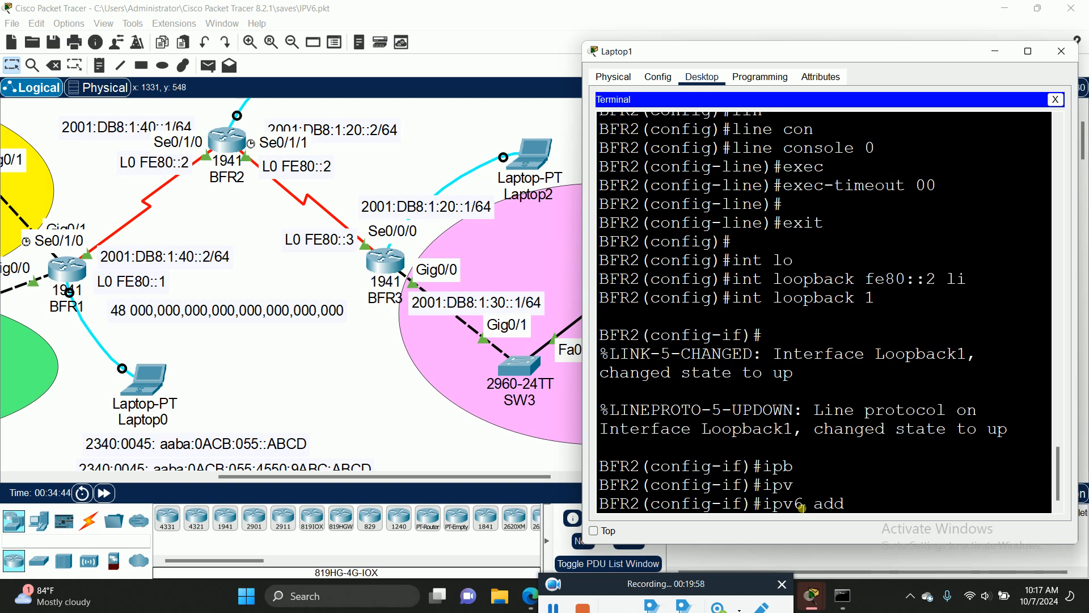
pyautogui.press('Tab')
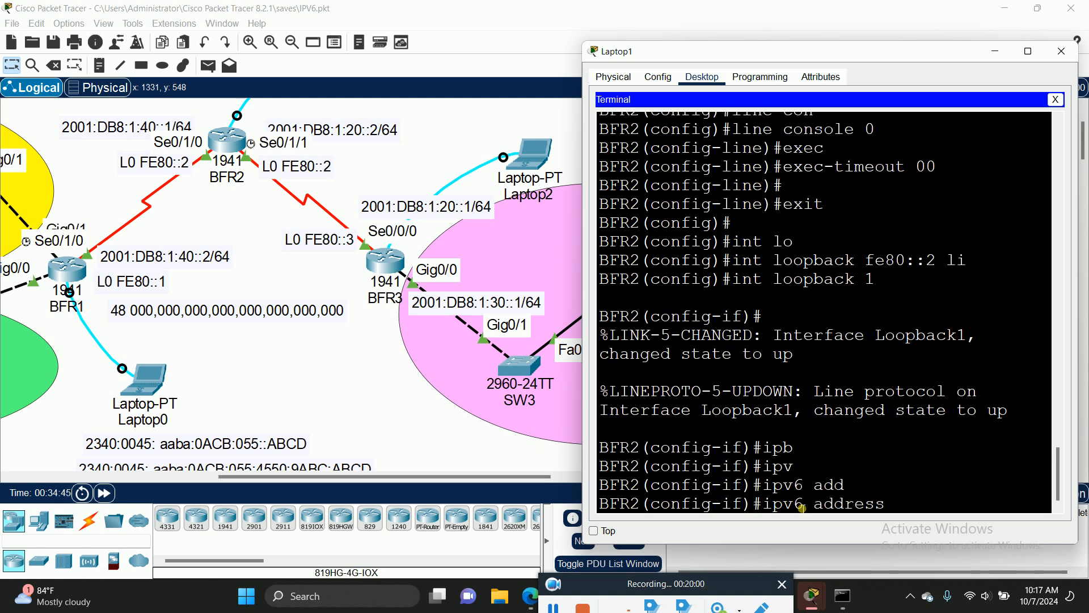
pyautogui.write('fe80::2 li')
pyautogui.press('Tab')
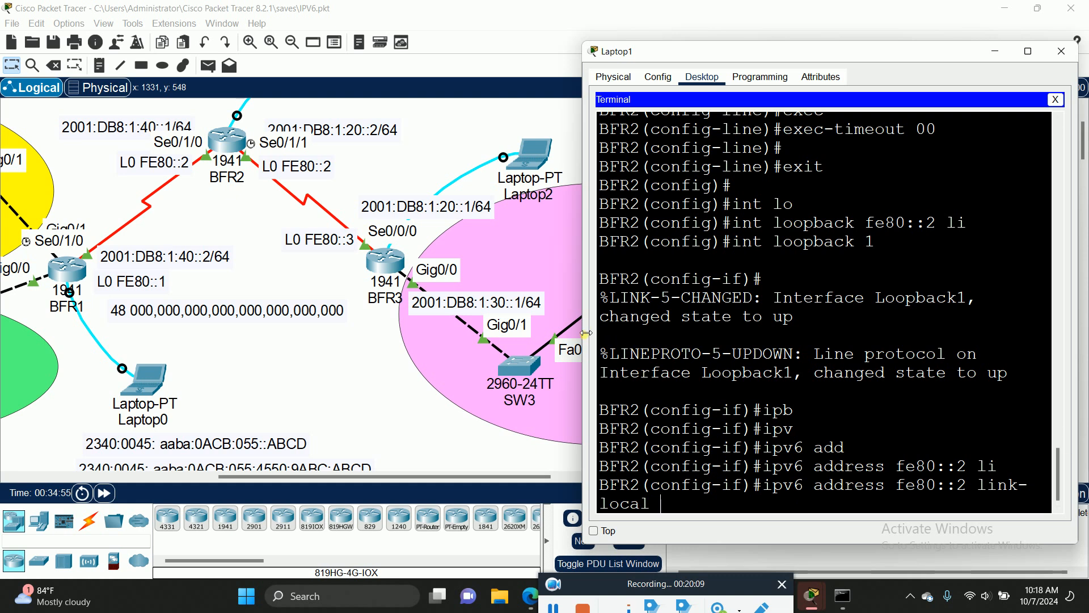
pyautogui.moveTo(580, 333); pyautogui.dragTo(464, 340)
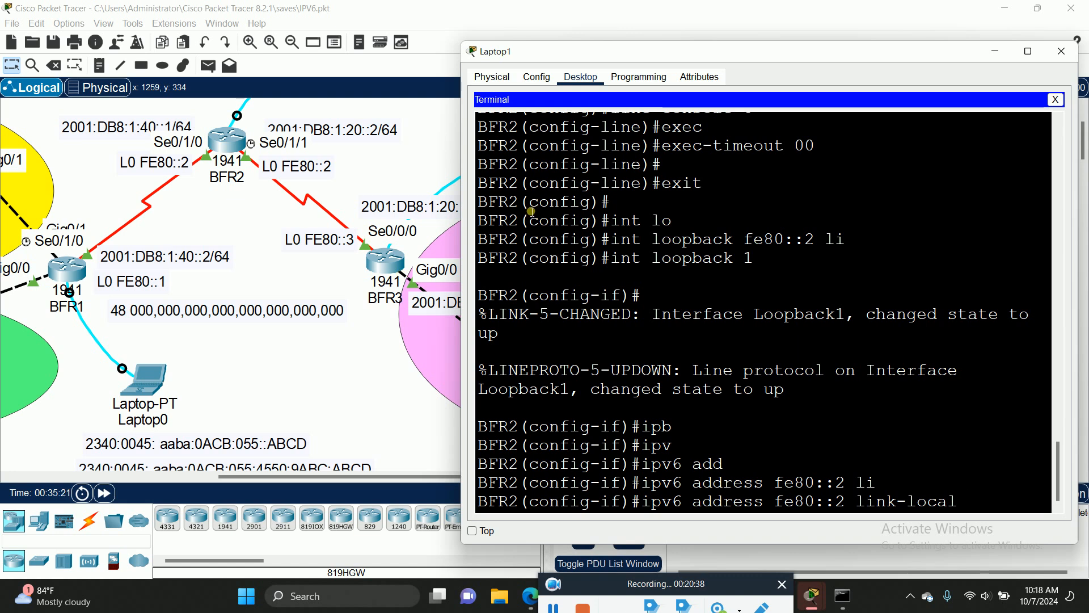
pyautogui.press('Return')
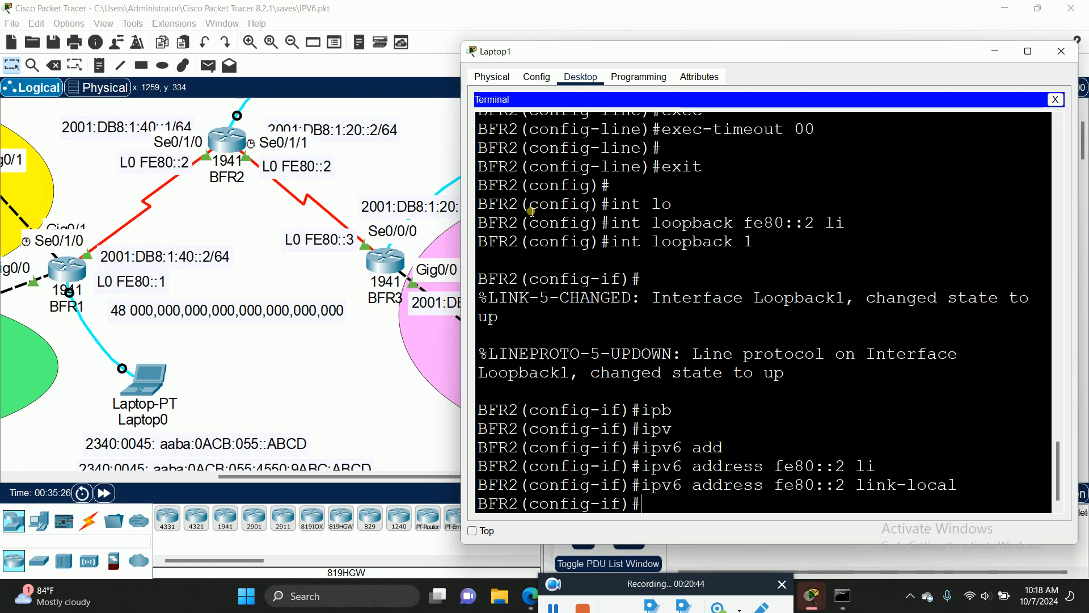
pyautogui.write('exit')
pyautogui.press('Return')
pyautogui.press('Return')
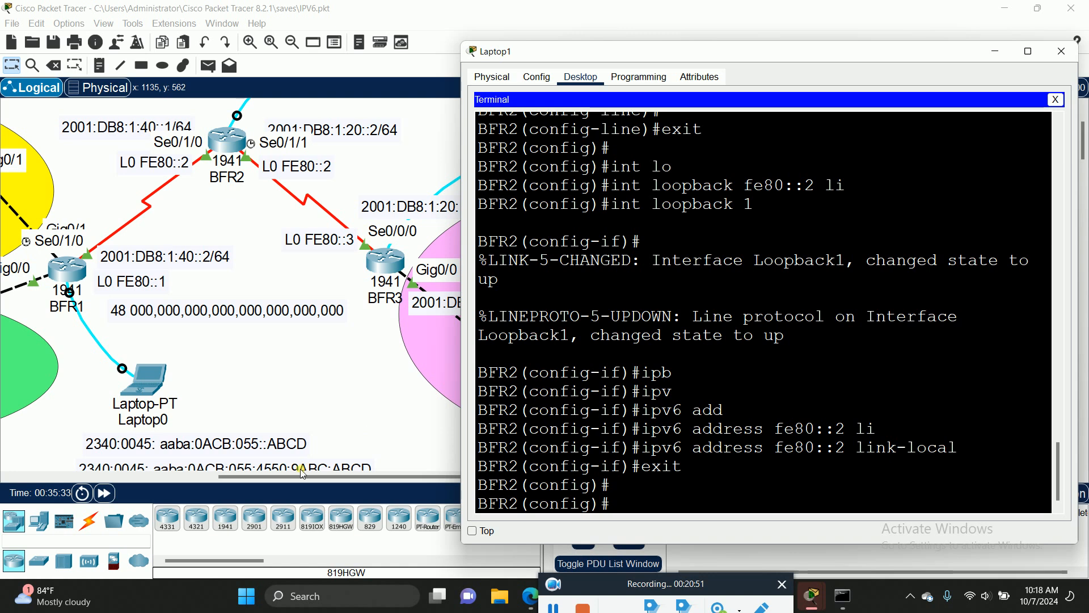
# Open a terminal session from Laptop2 to BFR3's console with the default port settings
pyautogui.moveTo(306, 483); pyautogui.dragTo(380, 488)
pyautogui.click(285, 155)
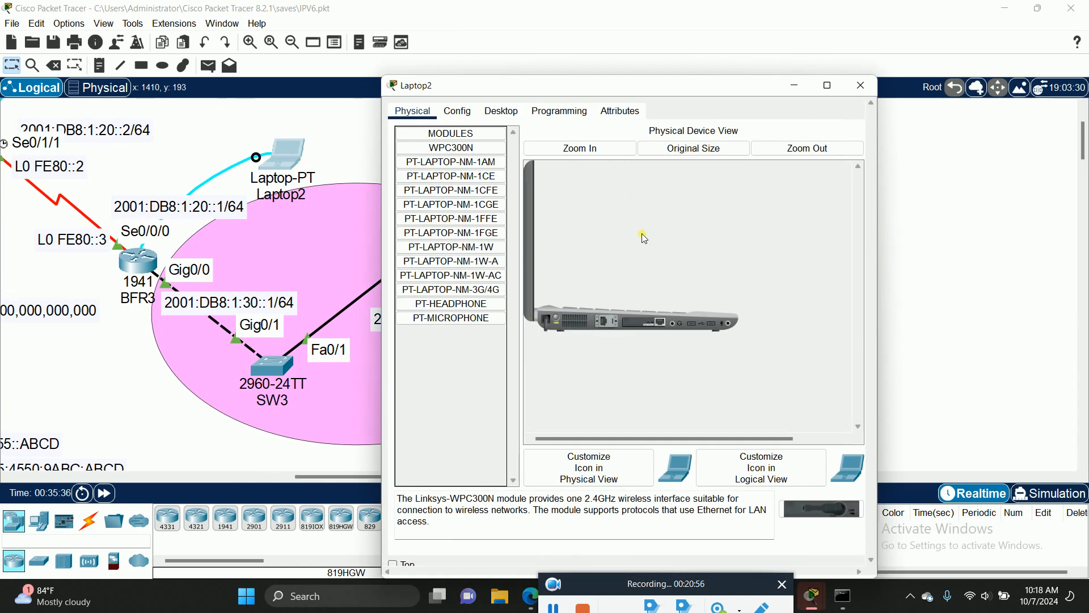
pyautogui.click(501, 111)
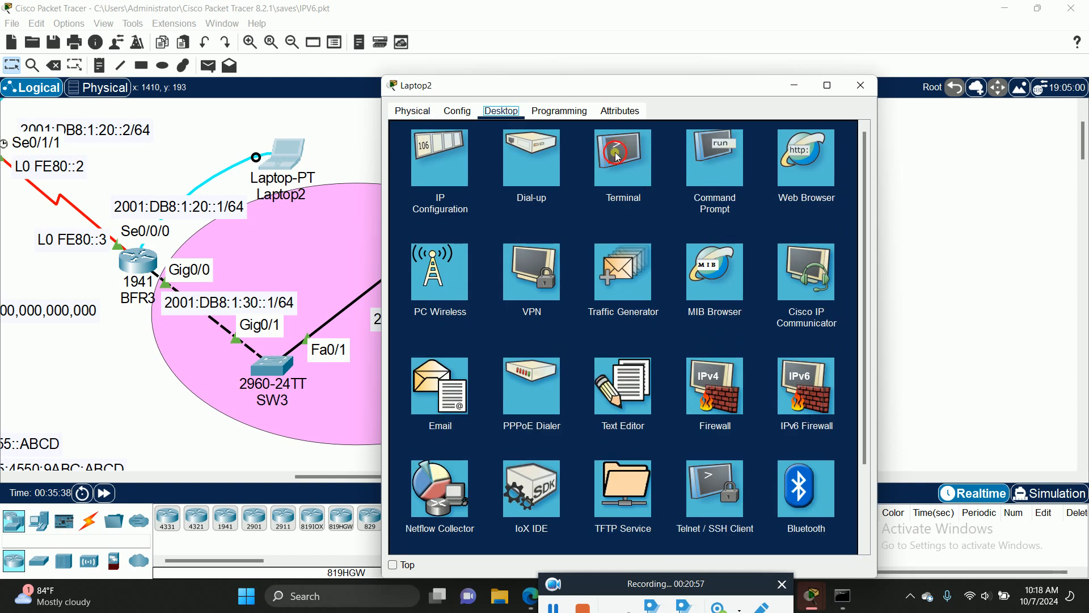
pyautogui.click(627, 190)
pyautogui.click(830, 258)
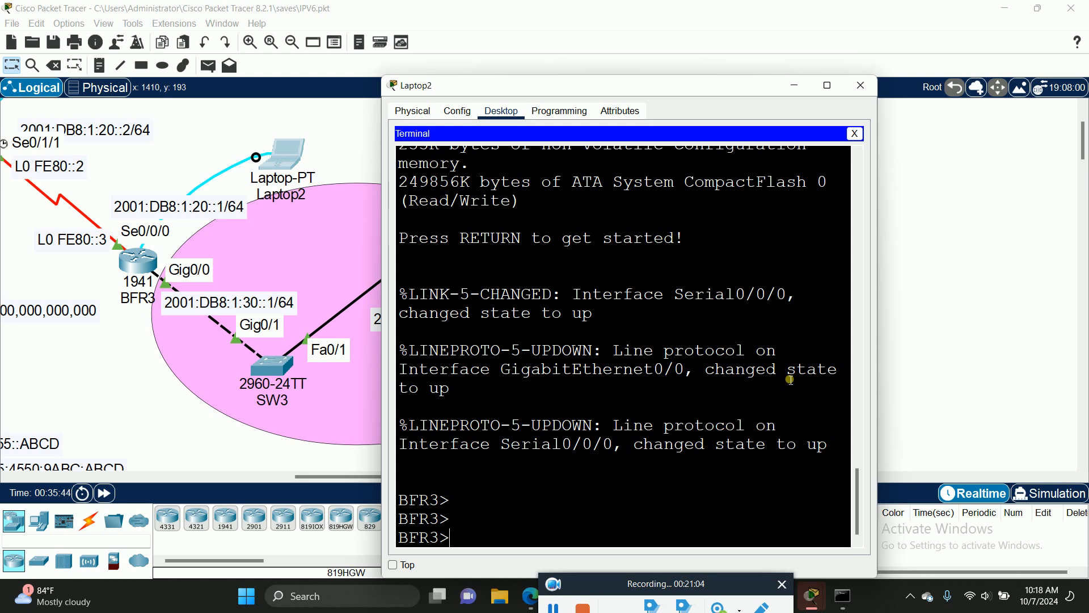
# Enter privileged mode on BFR3 with en and open global configuration mode with config t
pyautogui.write('en')
pyautogui.press('Return')
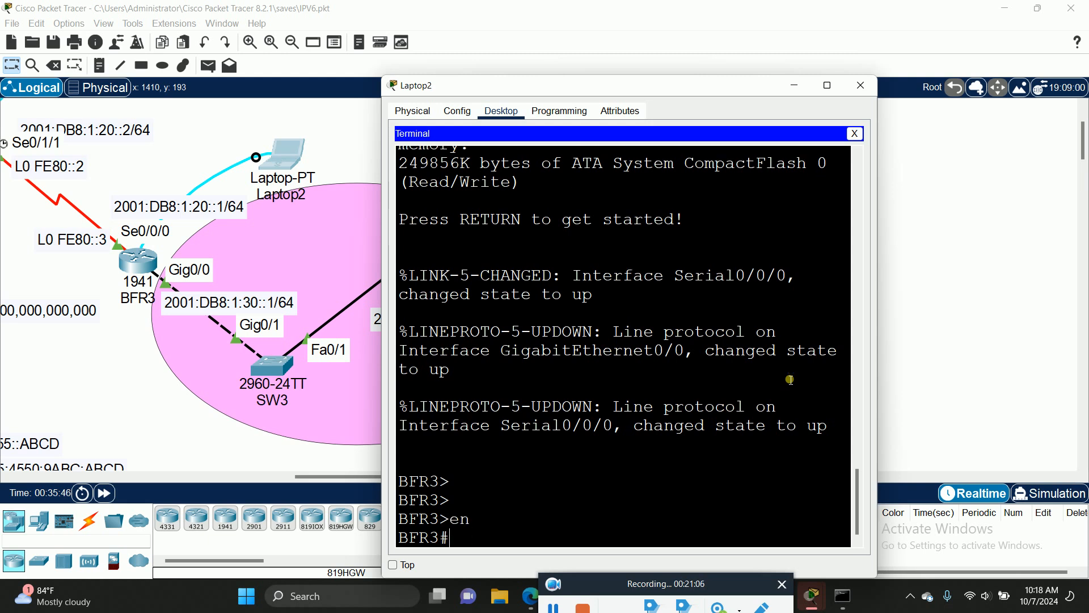
pyautogui.write('config t')
pyautogui.press('Return')
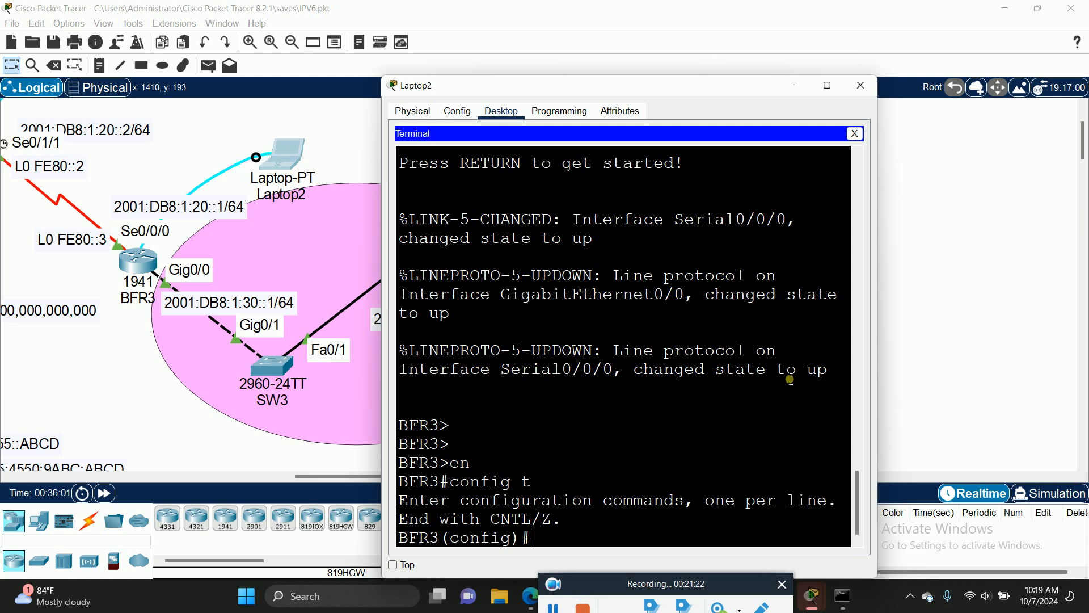
pyautogui.write('con')
pyautogui.press('Tab')
pyautogui.press('BackSpace')
pyautogui.press('BackSpace')
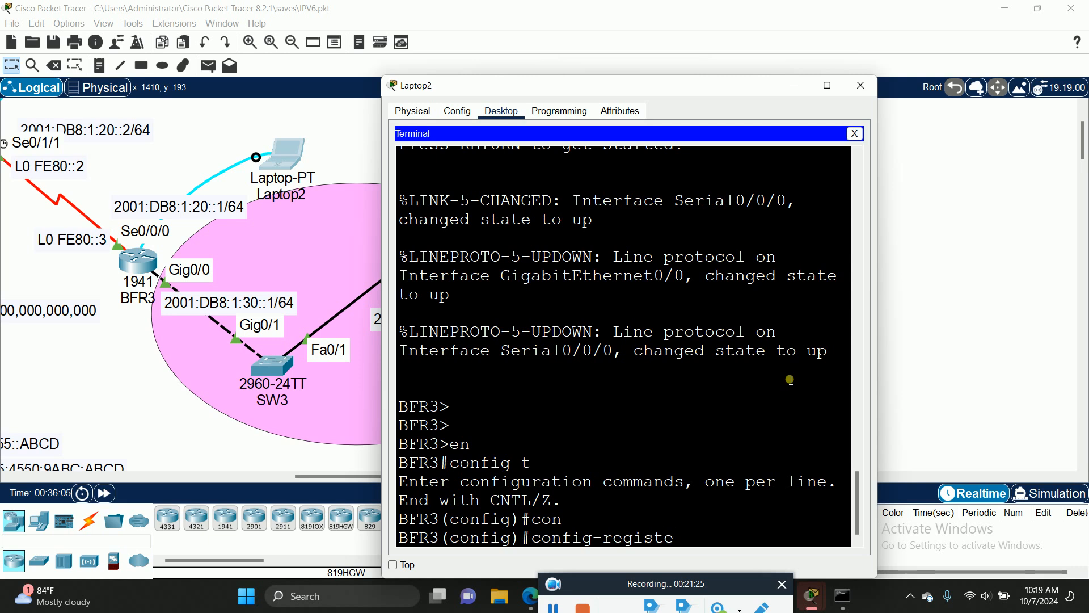
pyautogui.press('BackSpace')
pyautogui.press('BackSpace')
pyautogui.press('BackSpace')
pyautogui.press('BackSpace')
pyautogui.press('BackSpace')
pyautogui.press('BackSpace')
pyautogui.press('BackSpace')
pyautogui.press('BackSpace')
pyautogui.press('BackSpace')
pyautogui.press('BackSpace')
pyautogui.press('BackSpace')
pyautogui.press('BackSpace')
pyautogui.press('BackSpace')
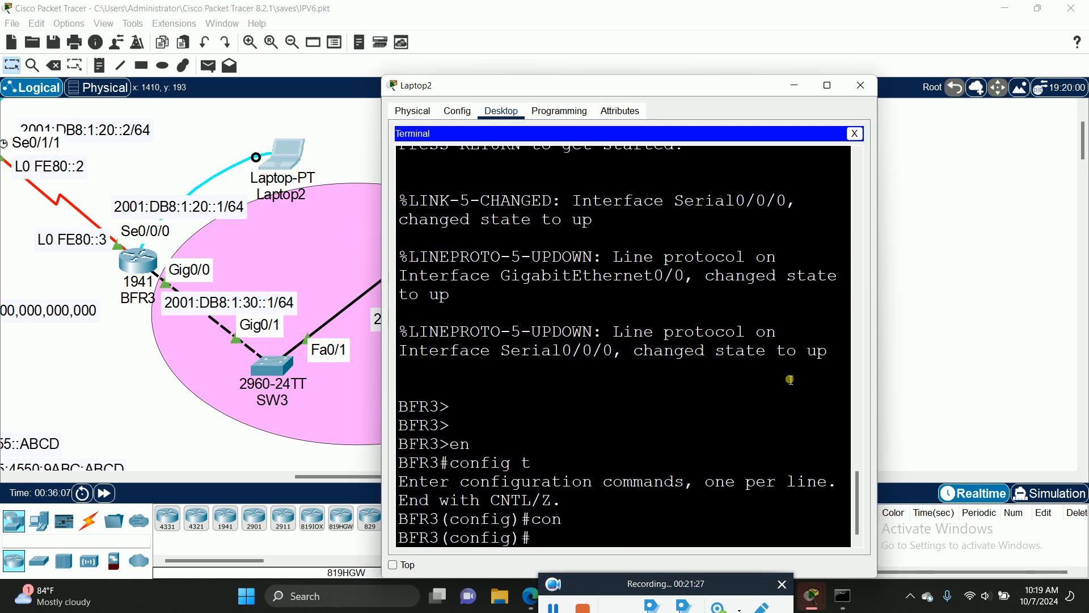
# Set exec-timeout 00 on BFR3's line console 0 and exit back to global configuration mode
pyautogui.write('lin')
pyautogui.press('Tab')
pyautogui.write('con')
pyautogui.press('Tab')
pyautogui.write('0')
pyautogui.press('Return')
pyautogui.write('exec')
pyautogui.press('Tab')
pyautogui.write('00')
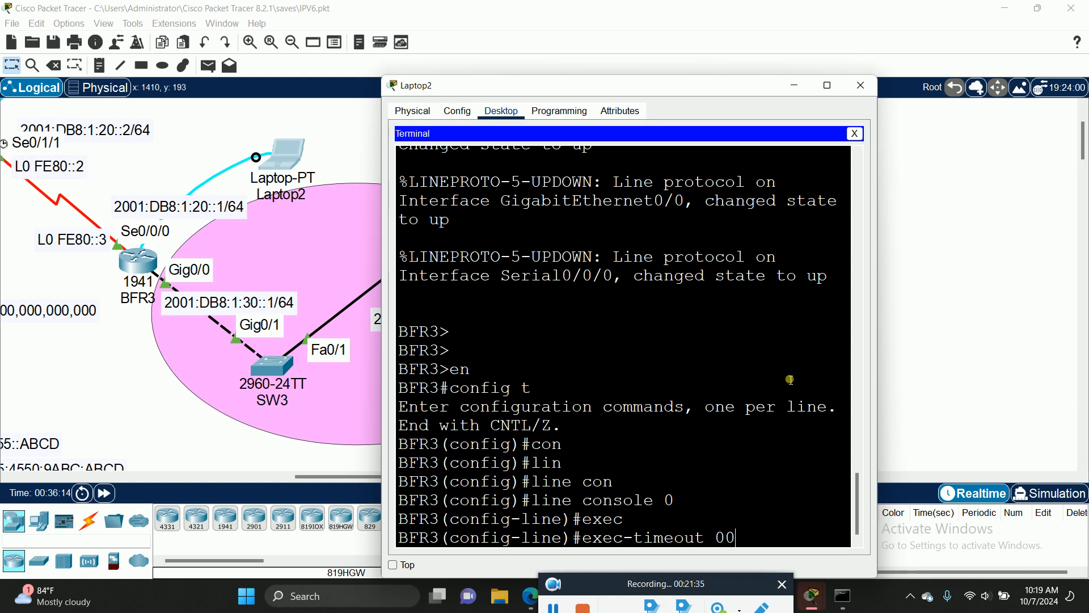
pyautogui.press('Return')
pyautogui.write('exit')
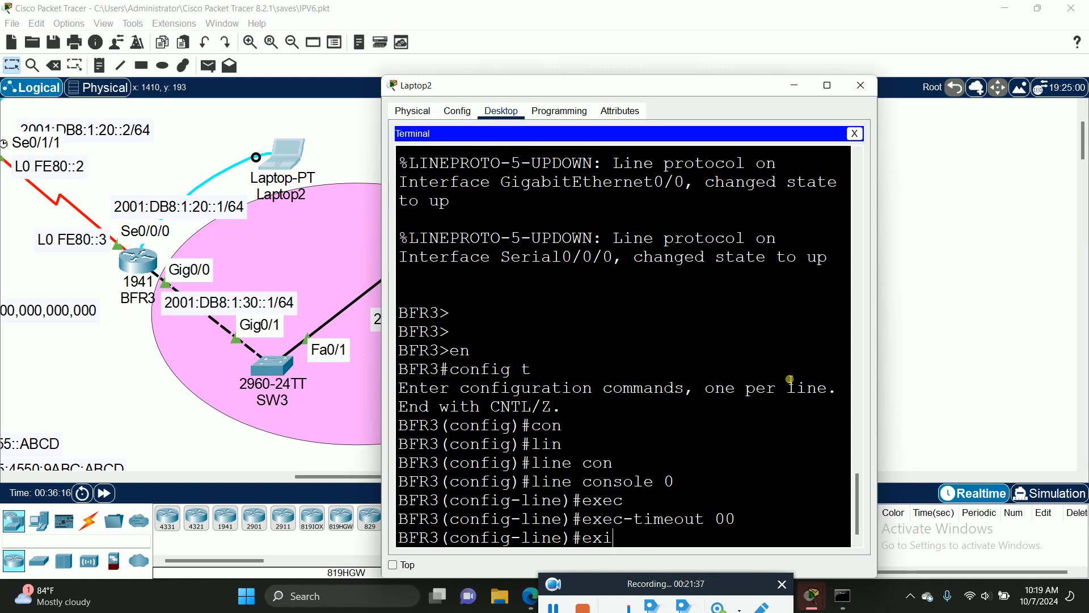
pyautogui.press('Return')
pyautogui.press('Return')
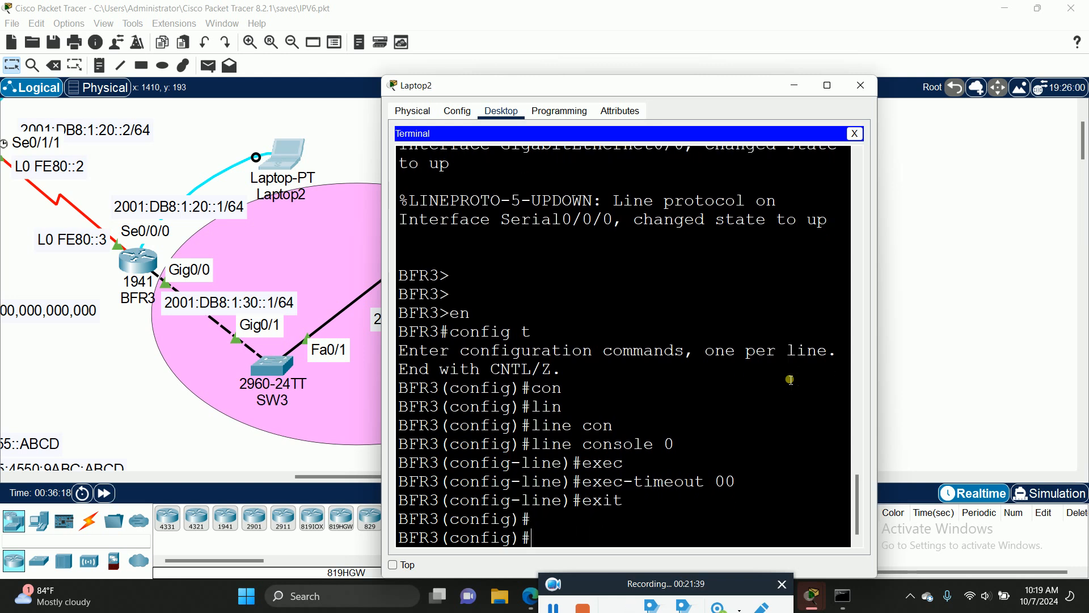
# List the allowed loopback interface numbers with ? help and create BFR3's loopback interface with int loopback 2
pyautogui.write('int')
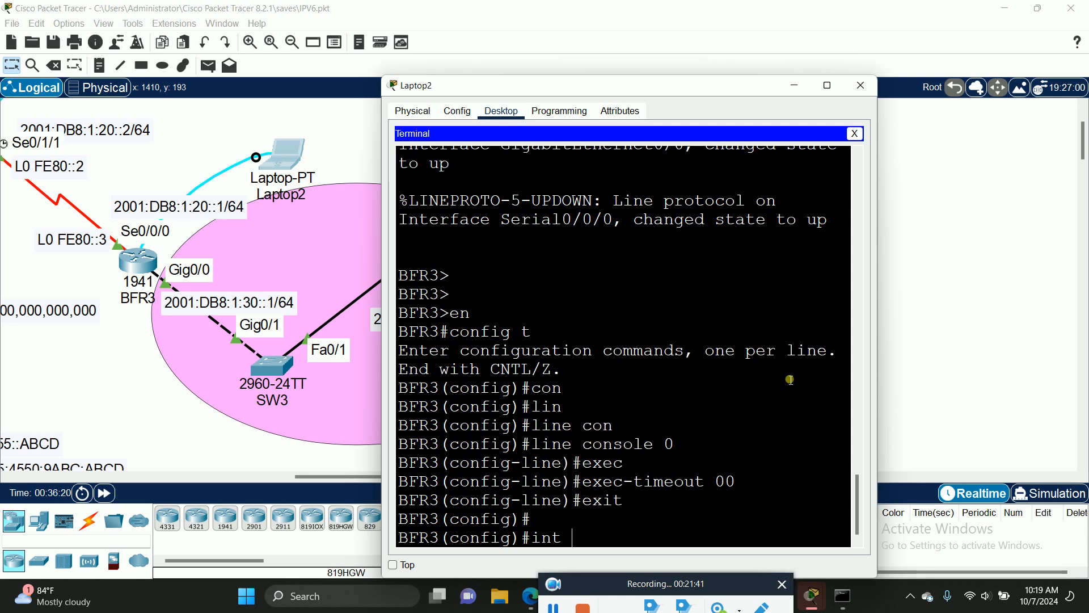
pyautogui.write(' lo')
pyautogui.press('Tab')
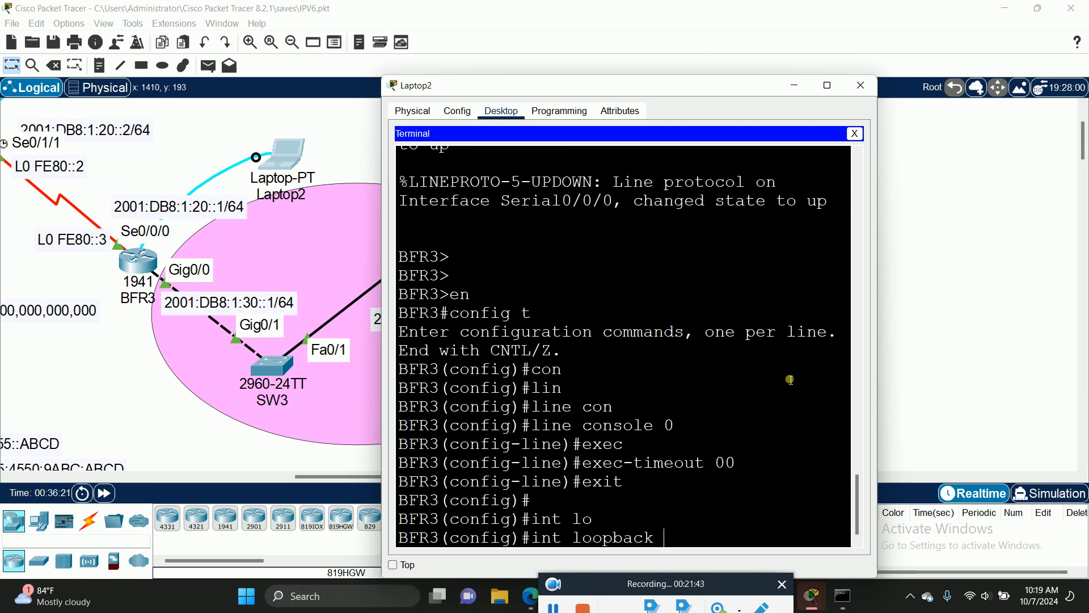
pyautogui.write('2')
pyautogui.press('BackSpace')
pyautogui.write('3')
pyautogui.press('BackSpace')
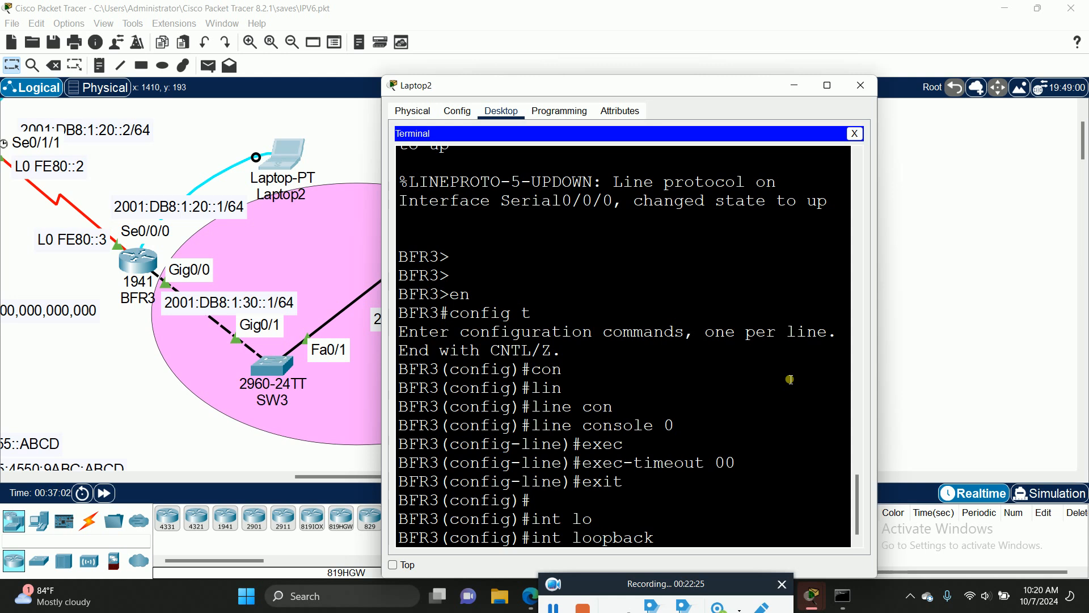
pyautogui.write('?')
pyautogui.moveTo(430, 521); pyautogui.dragTo(558, 521)
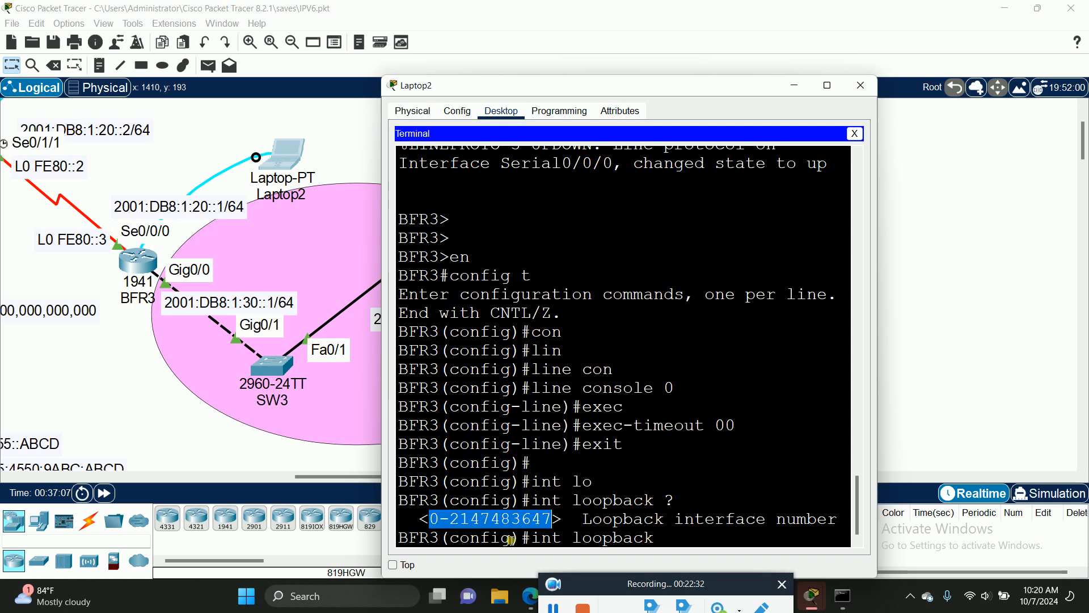
pyautogui.click(684, 544)
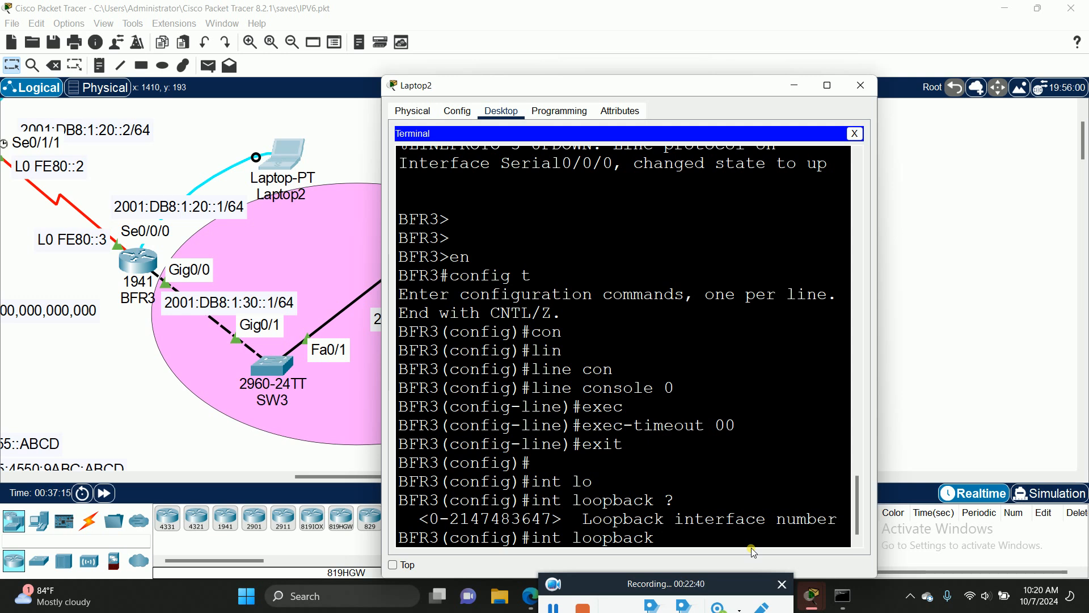
pyautogui.write('2')
pyautogui.press('Return')
pyautogui.press('Return')
# Assign fe80::3 to BFR3's loopback 2 with ipv6 address fe80::3 link-local and exit interface configuration
pyautogui.write('ipv')
pyautogui.press('Tab')
pyautogui.write('add')
pyautogui.press('Tab')
pyautogui.write('fe80::')
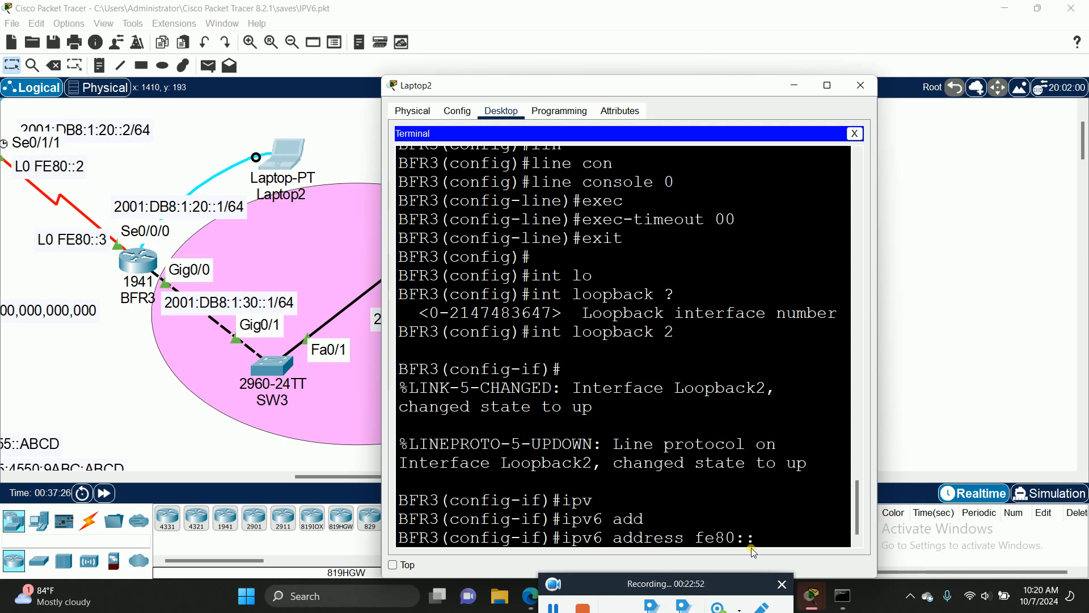
pyautogui.write('3 li')
pyautogui.press('Tab')
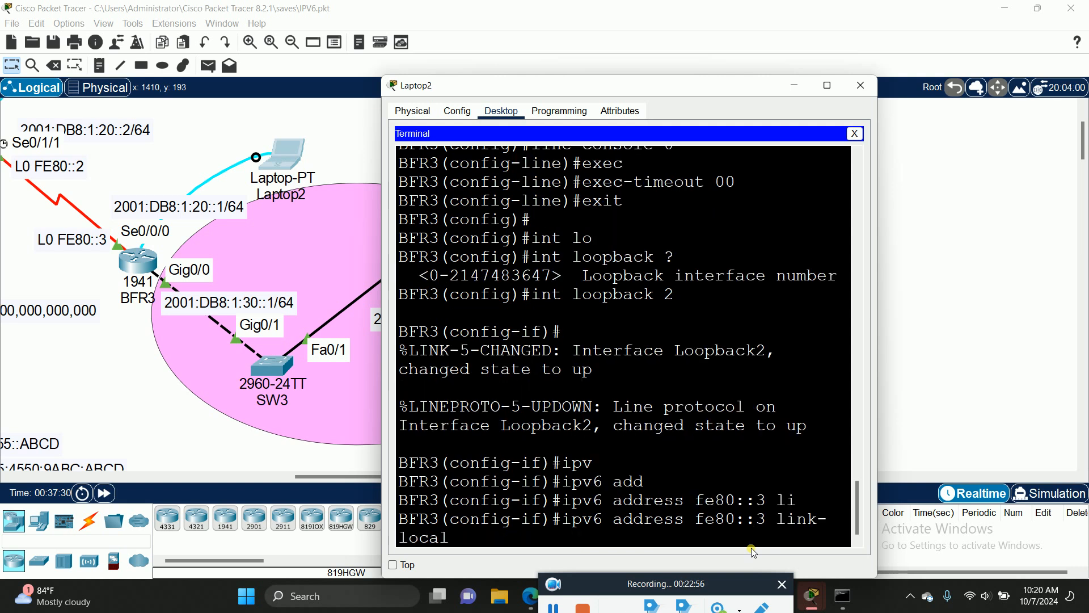
pyautogui.press('Return')
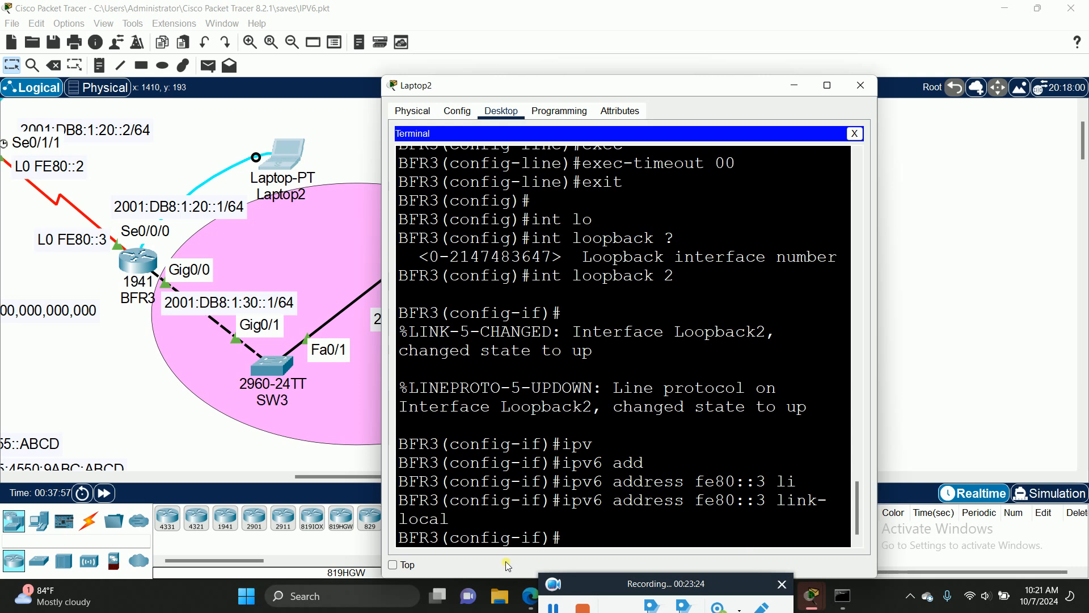
pyautogui.write('exit')
pyautogui.press('Return')
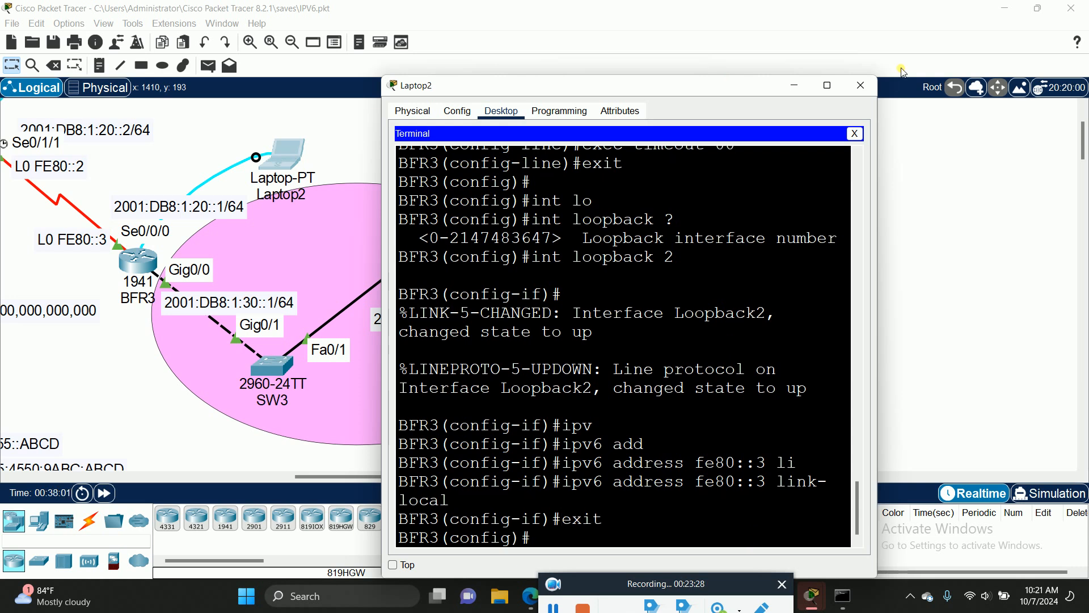
pyautogui.click(953, 154)
pyautogui.moveTo(346, 479); pyautogui.dragTo(163, 500)
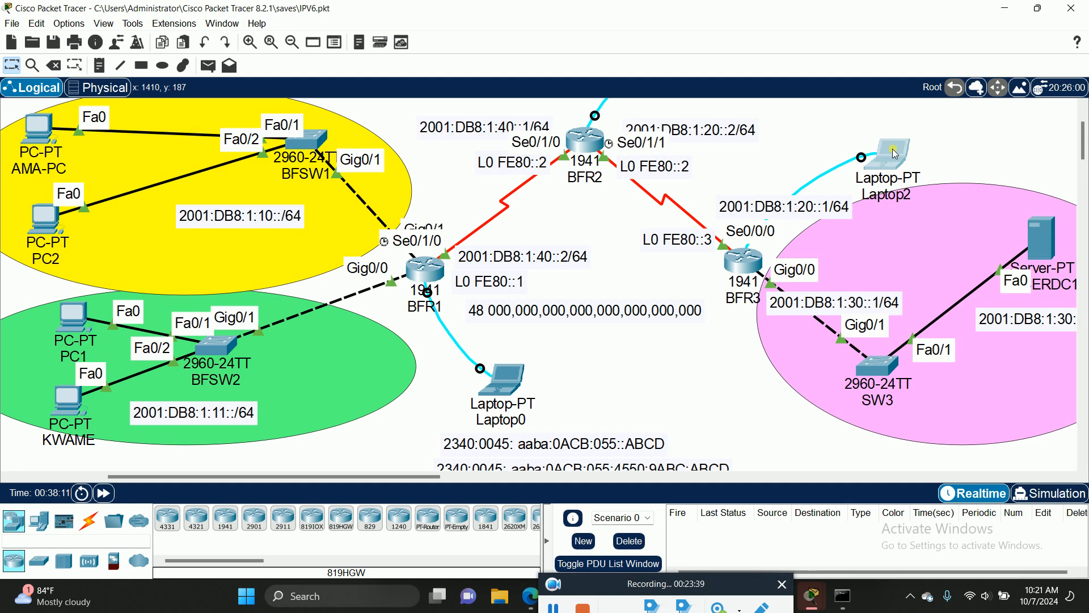
pyautogui.click(877, 157)
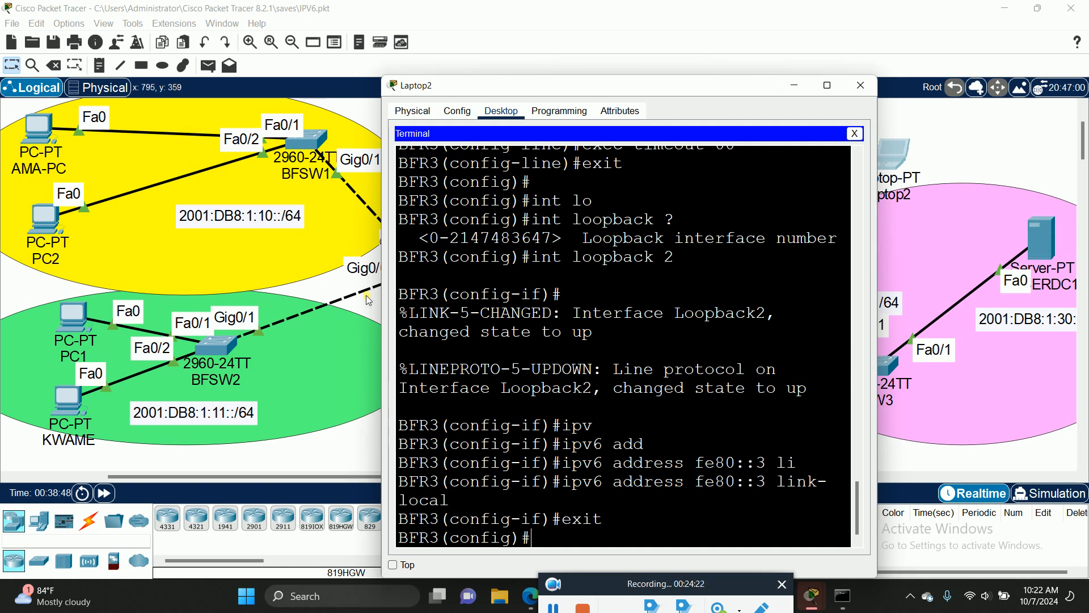
pyautogui.click(346, 289)
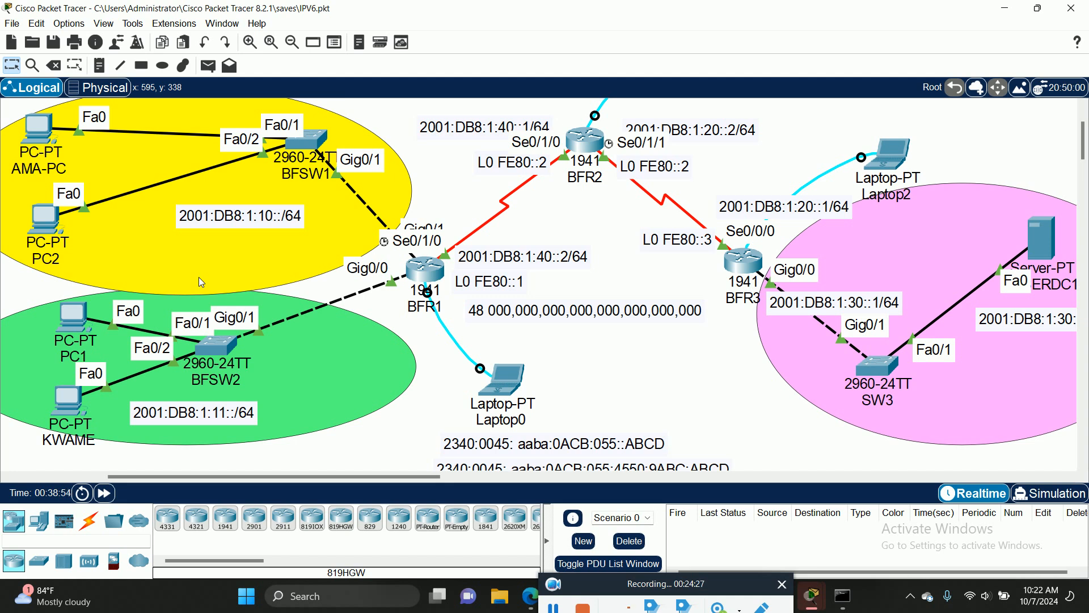
# Open a terminal session from Laptop0 to BFR1's console with the default port settings
pyautogui.moveTo(366, 484); pyautogui.dragTo(436, 493)
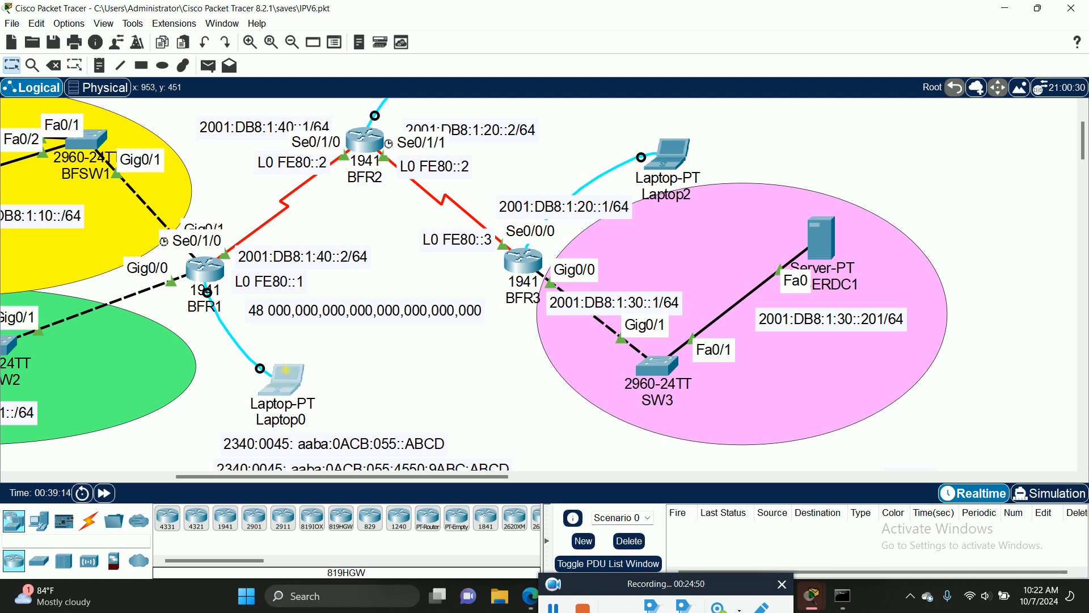
pyautogui.click(282, 378)
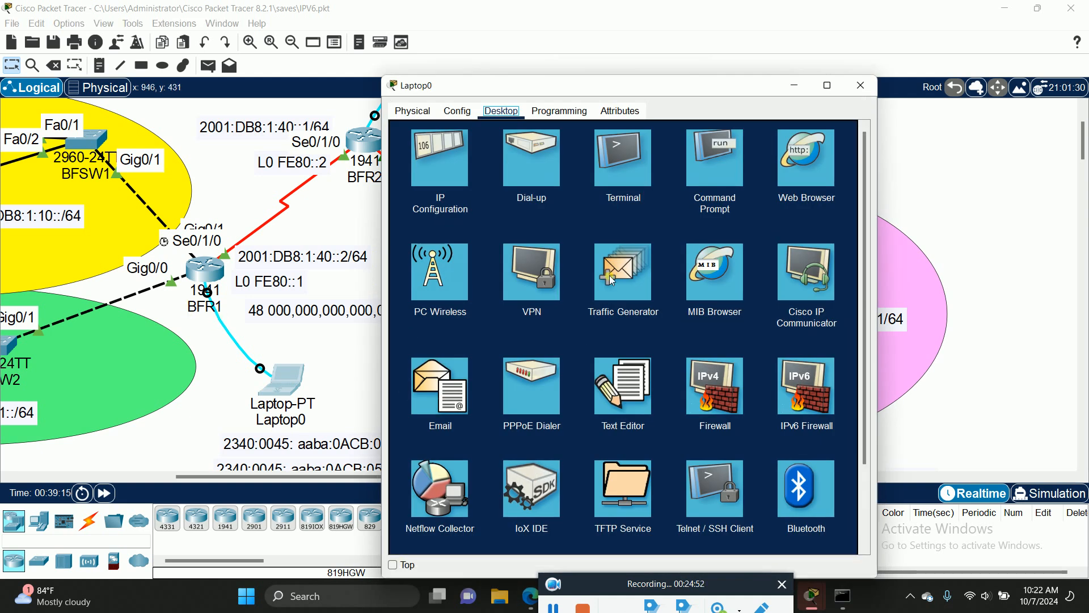
pyautogui.click(631, 190)
pyautogui.click(834, 261)
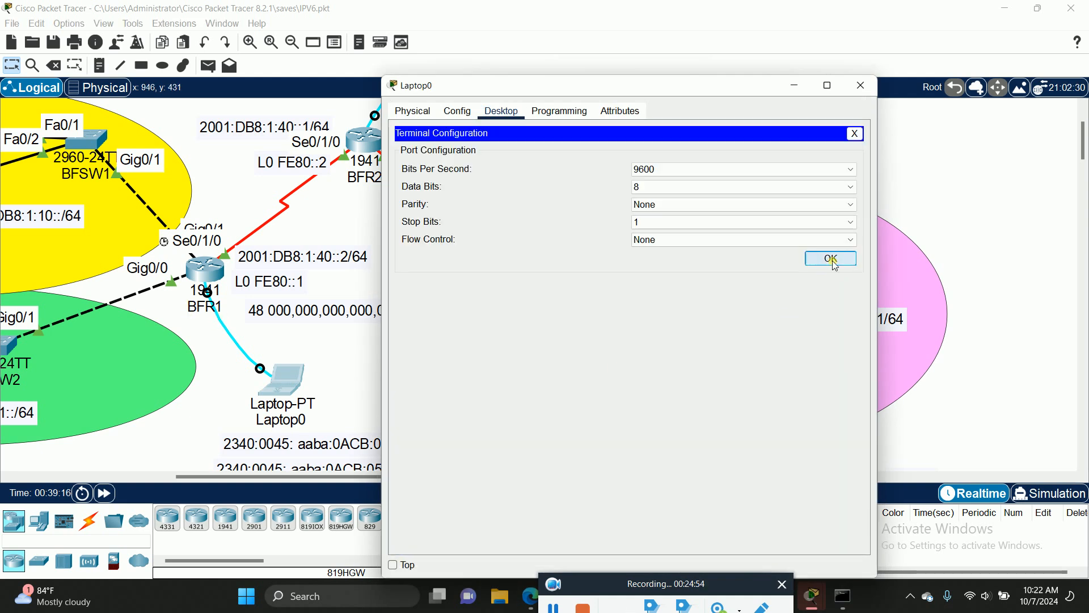
pyautogui.press('Return')
pyautogui.press('Return')
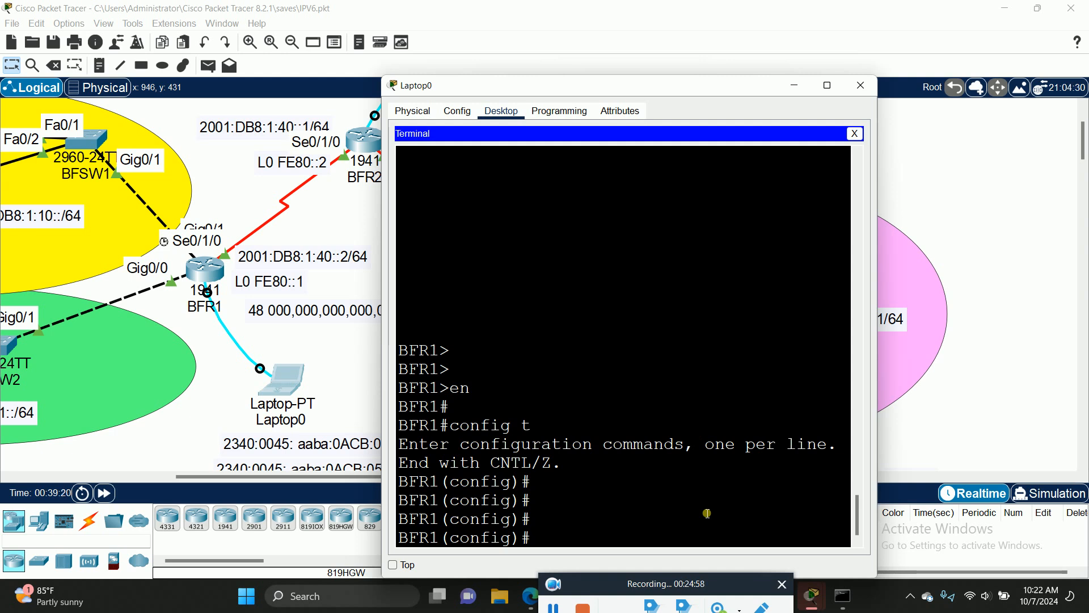
pyautogui.write('router')
pyautogui.press('Tab')
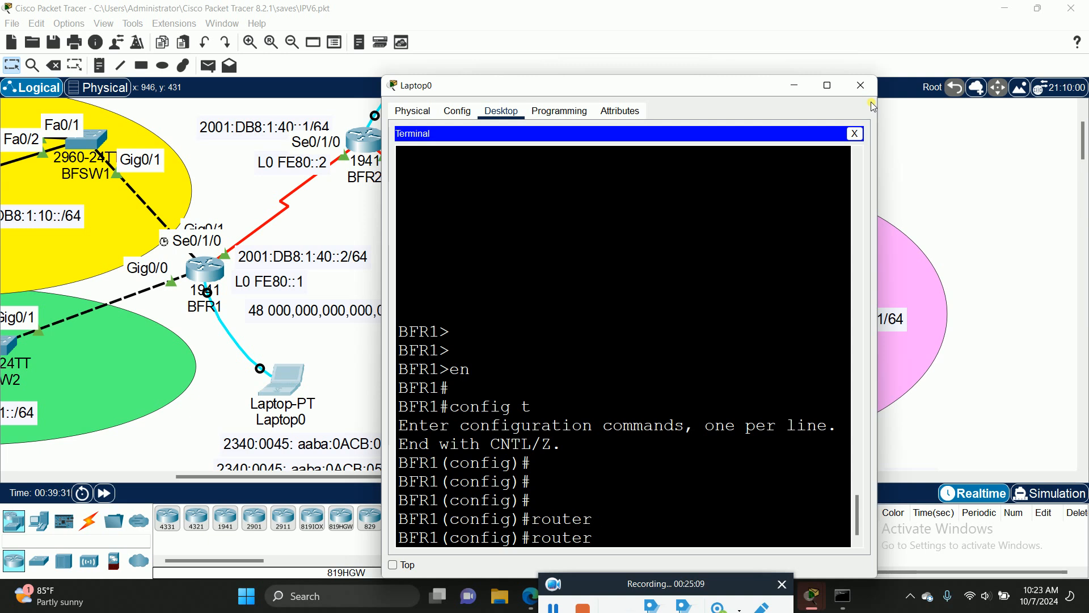
pyautogui.press('BackSpace')
pyautogui.press('BackSpace')
pyautogui.press('BackSpace')
pyautogui.press('BackSpace')
pyautogui.press('BackSpace')
pyautogui.press('BackSpace')
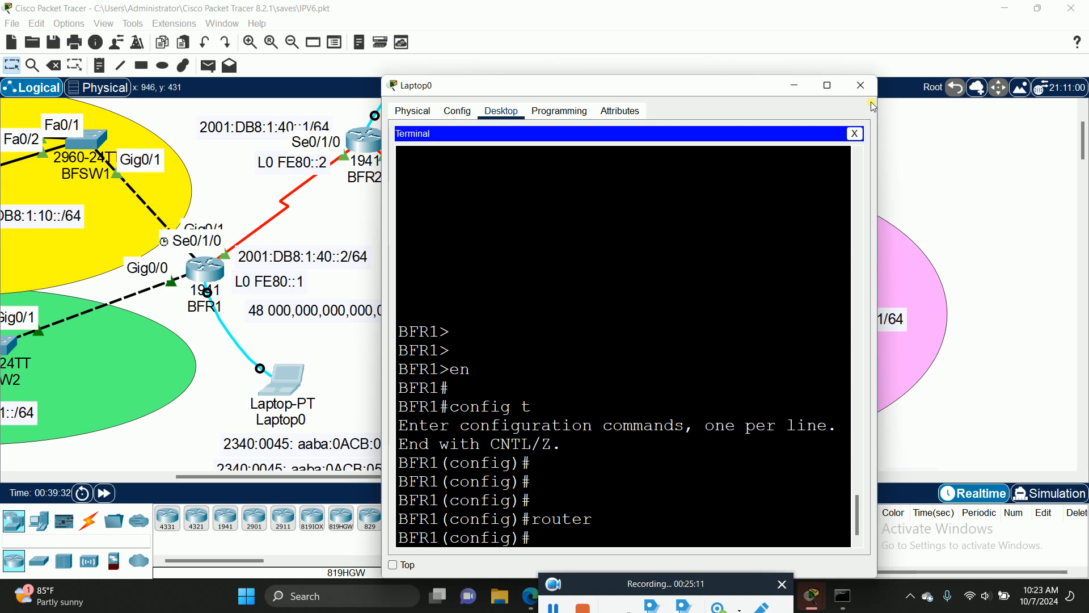
# Check the valid OSPF process IDs with ? help and start OSPFv3 on BFR1 with ipv6 router ospf 100
pyautogui.write('ipv')
pyautogui.press('Tab')
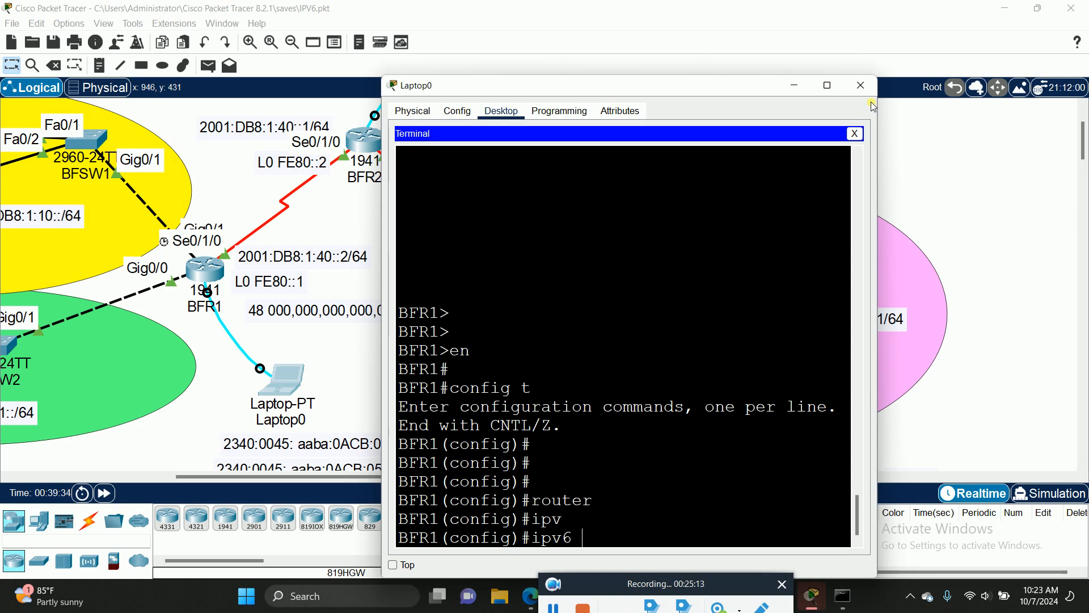
pyautogui.write('router')
pyautogui.press('Tab')
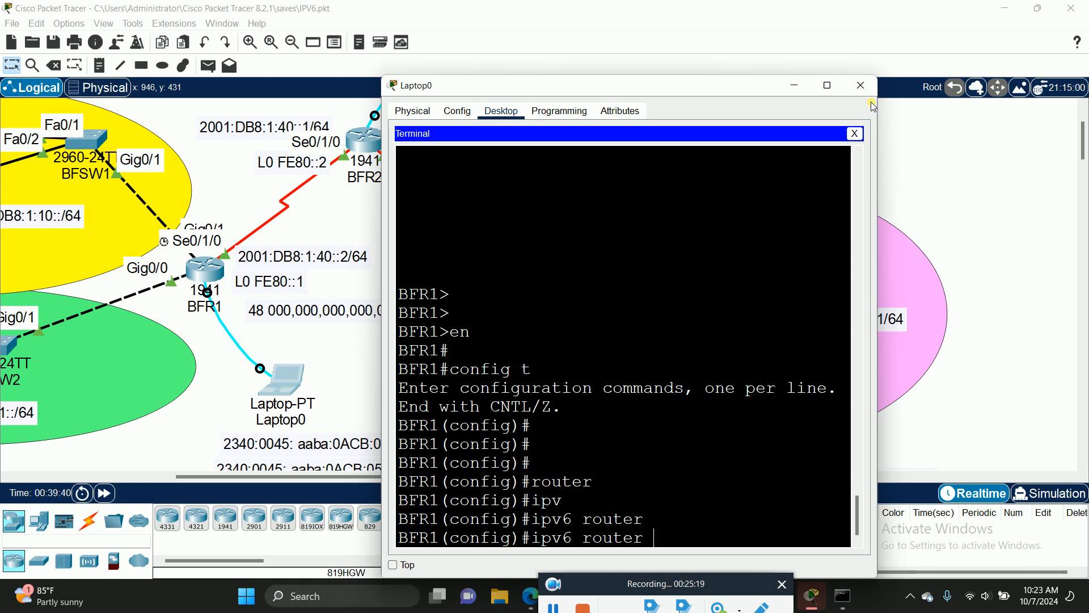
pyautogui.write('osp')
pyautogui.press('Tab')
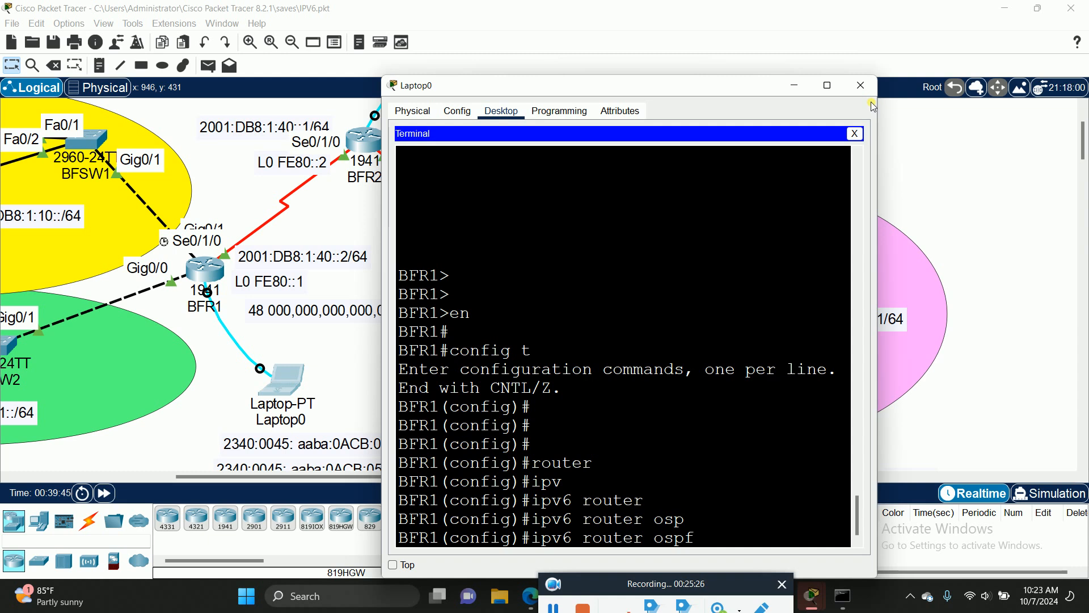
pyautogui.write('?')
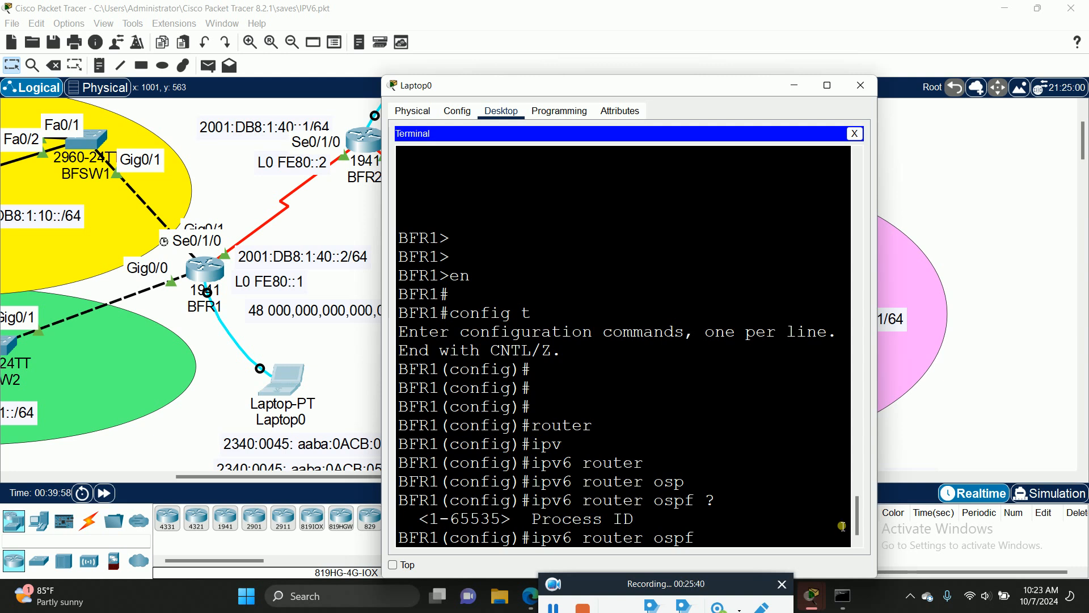
pyautogui.write('100')
pyautogui.press('Return')
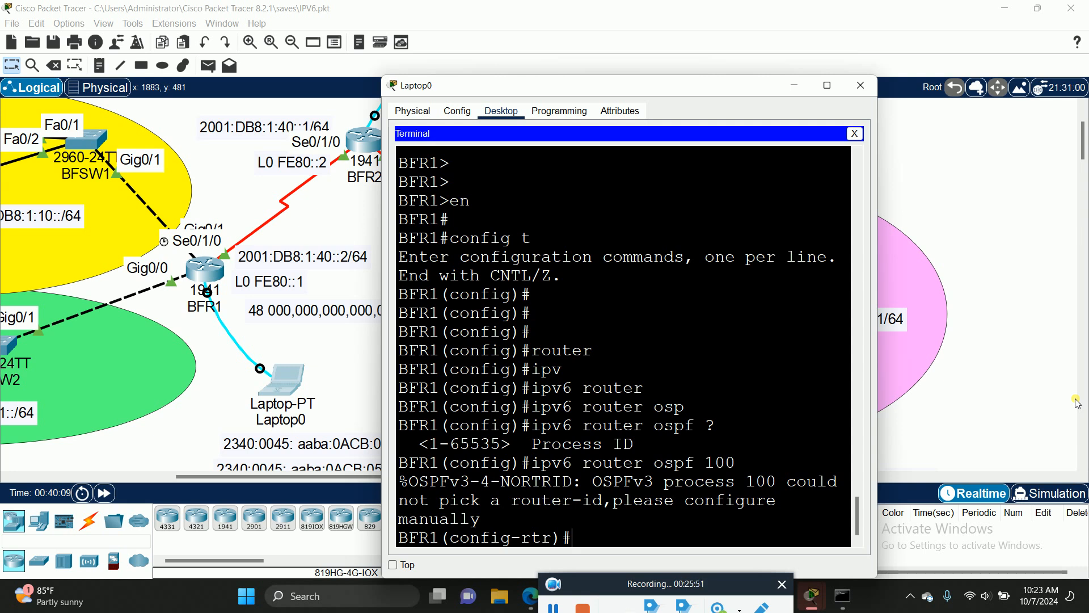
# Set BFR1's OSPFv3 router ID with router-id 1.1.1.1 and exit router configuration
pyautogui.write('router')
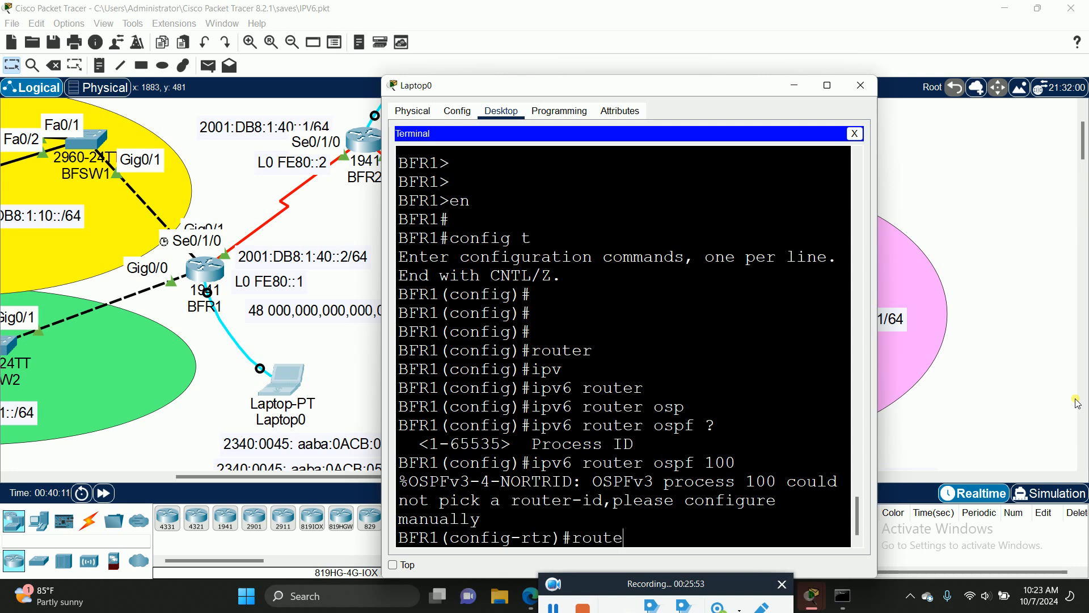
pyautogui.press('Return')
pyautogui.write('router-id ')
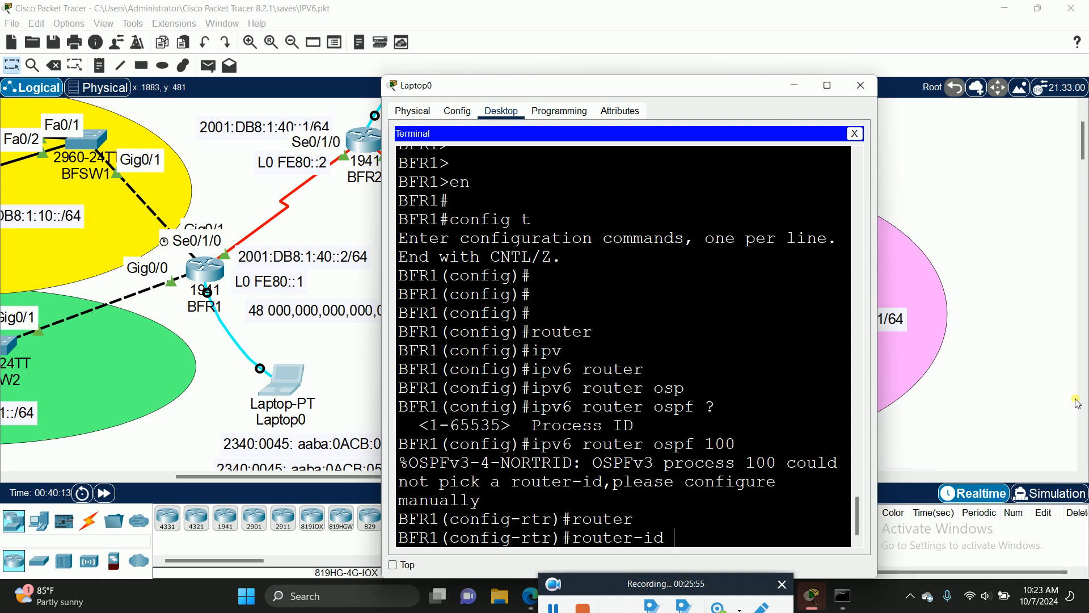
pyautogui.write('1.1.1.1')
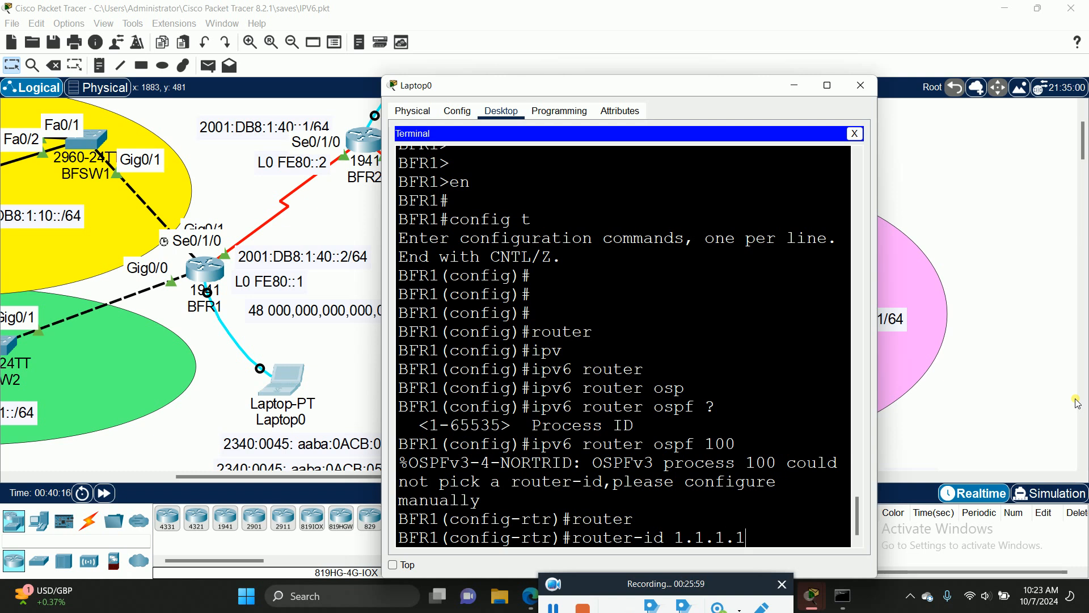
pyautogui.press('Return')
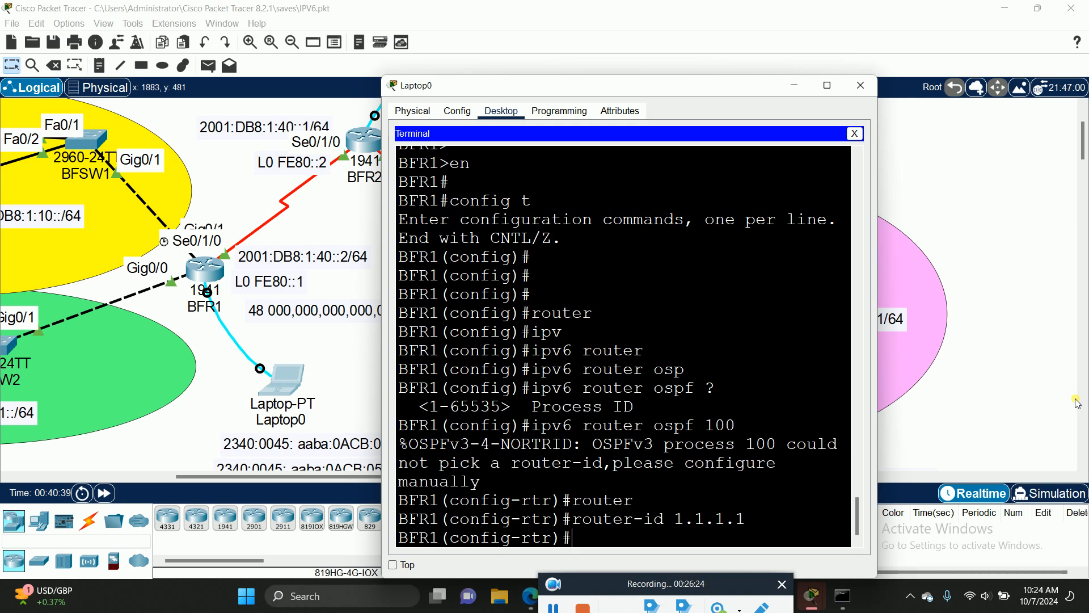
pyautogui.write('exit')
pyautogui.press('Return')
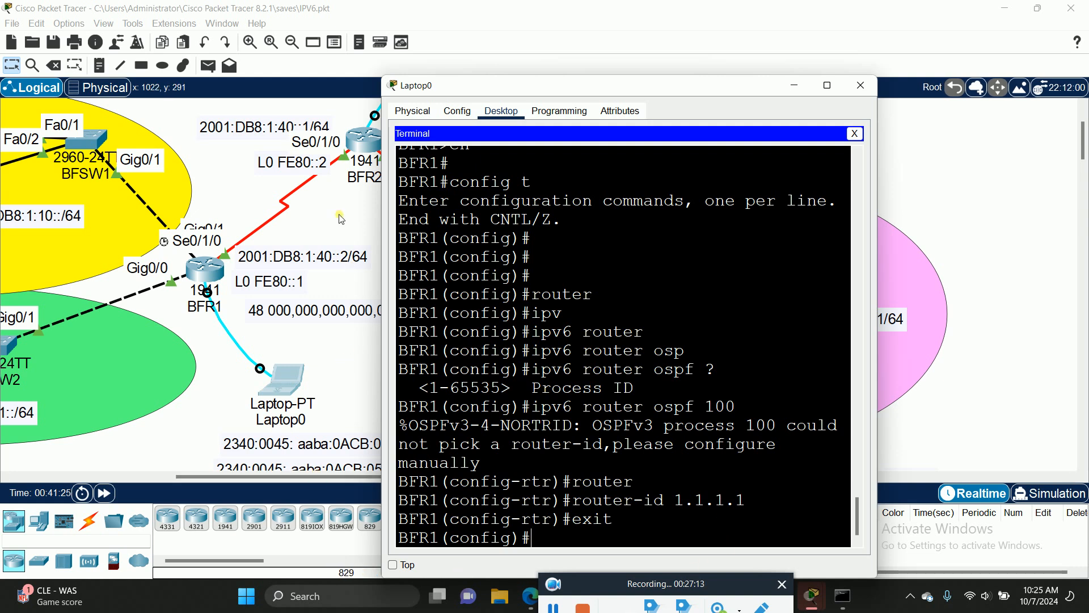
# Move Laptop0's window off the router topology and bring up Laptop1's terminal session to BFR2
pyautogui.moveTo(475, 85); pyautogui.dragTo(671, 108)
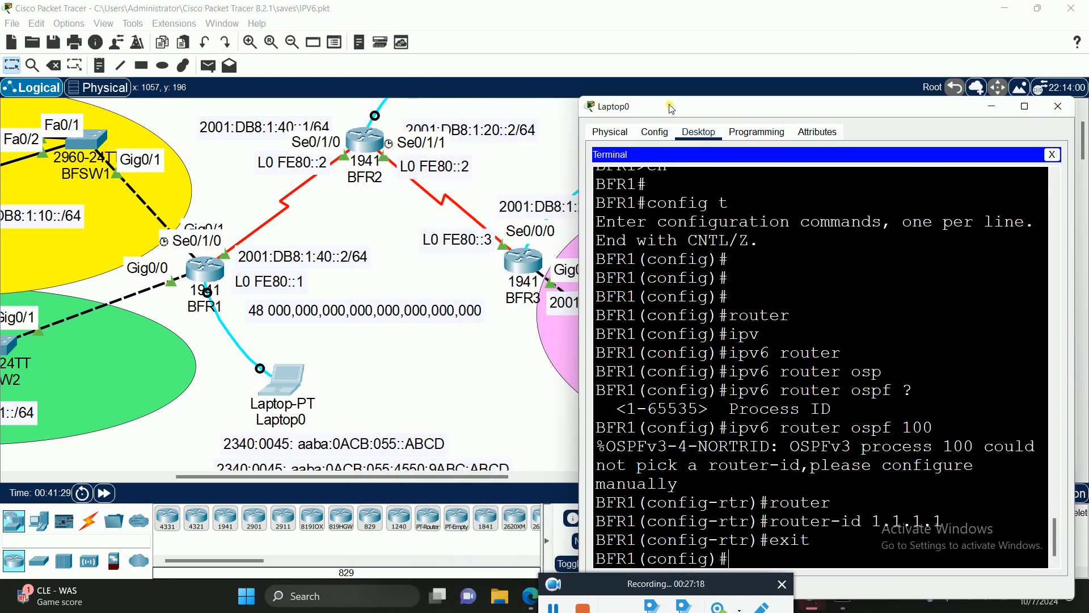
pyautogui.moveTo(671, 108); pyautogui.dragTo(667, 80)
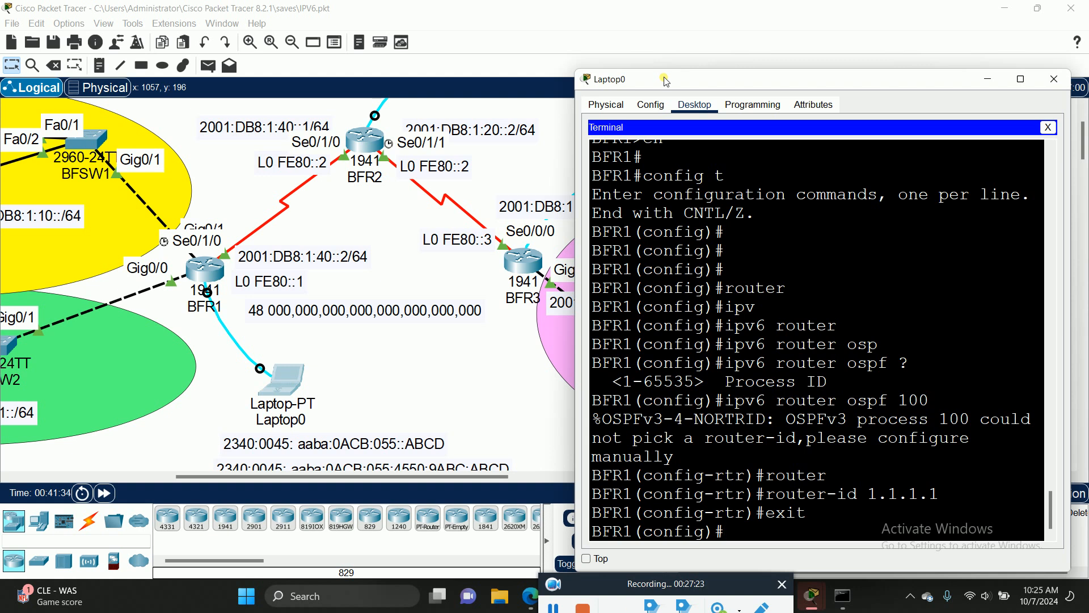
pyautogui.click(386, 225)
pyautogui.scroll(3, 457, 228)
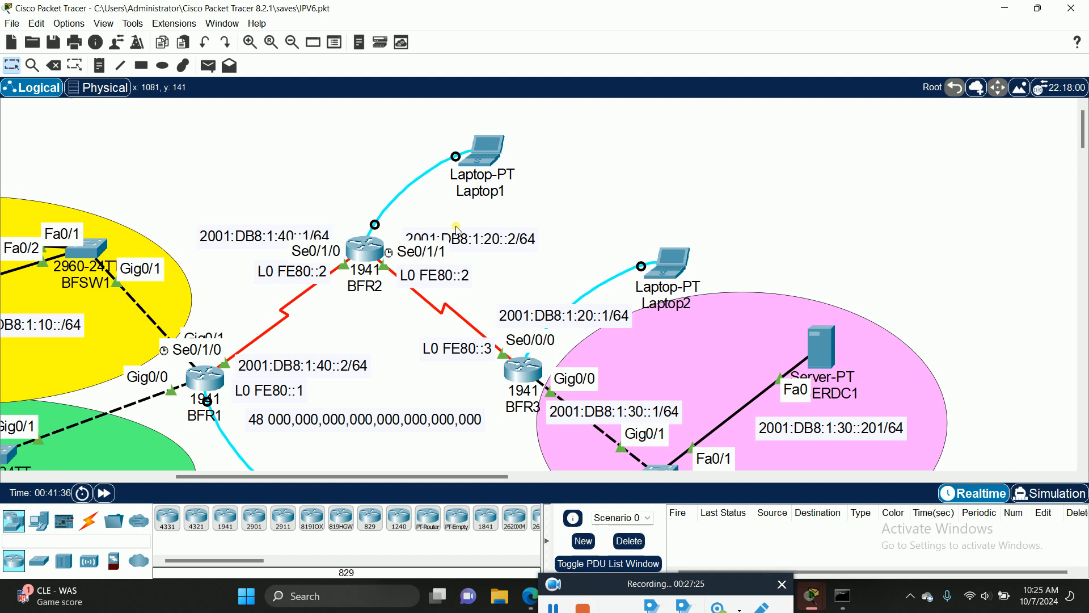
pyautogui.click(483, 152)
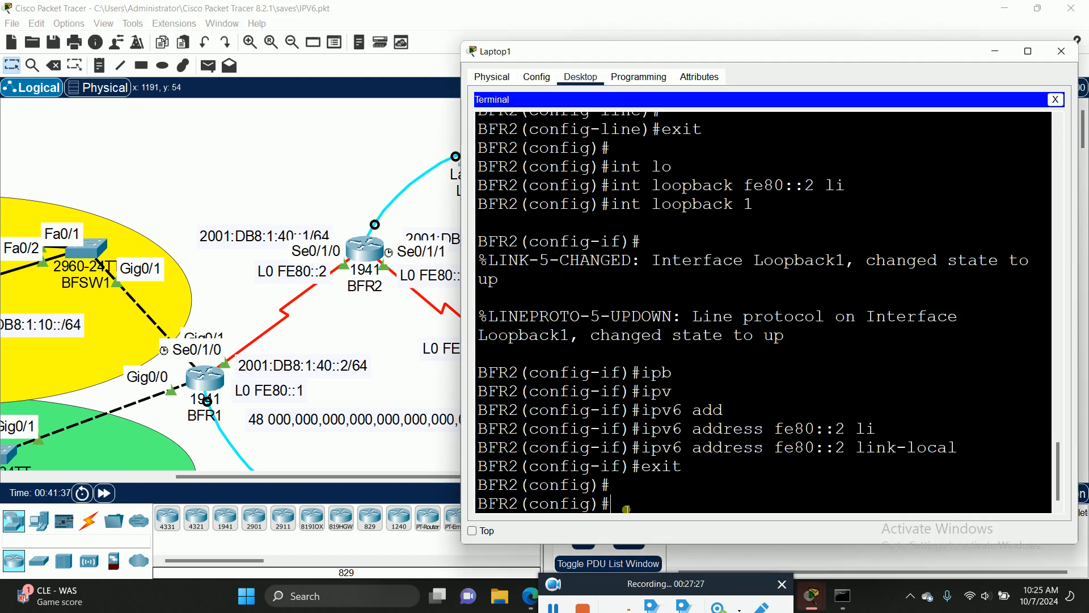
# Start the OSPFv3 process on BFR2 with ipv6 router ospf 100
pyautogui.write('pv')
pyautogui.press('Tab')
pyautogui.write('router')
pyautogui.press('Tab')
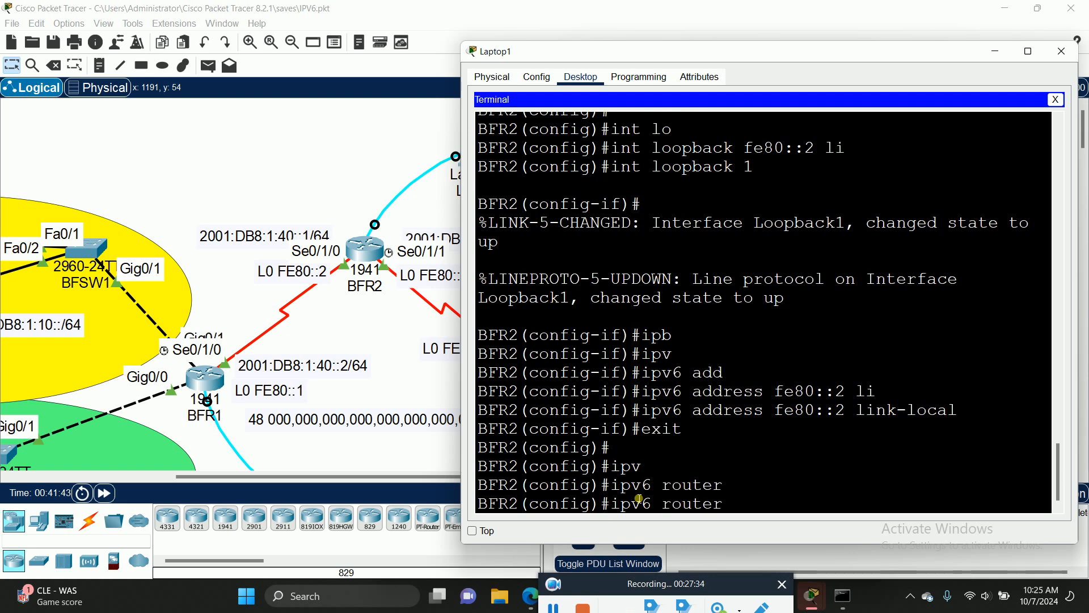
pyautogui.write('osp')
pyautogui.press('Tab')
pyautogui.write('100')
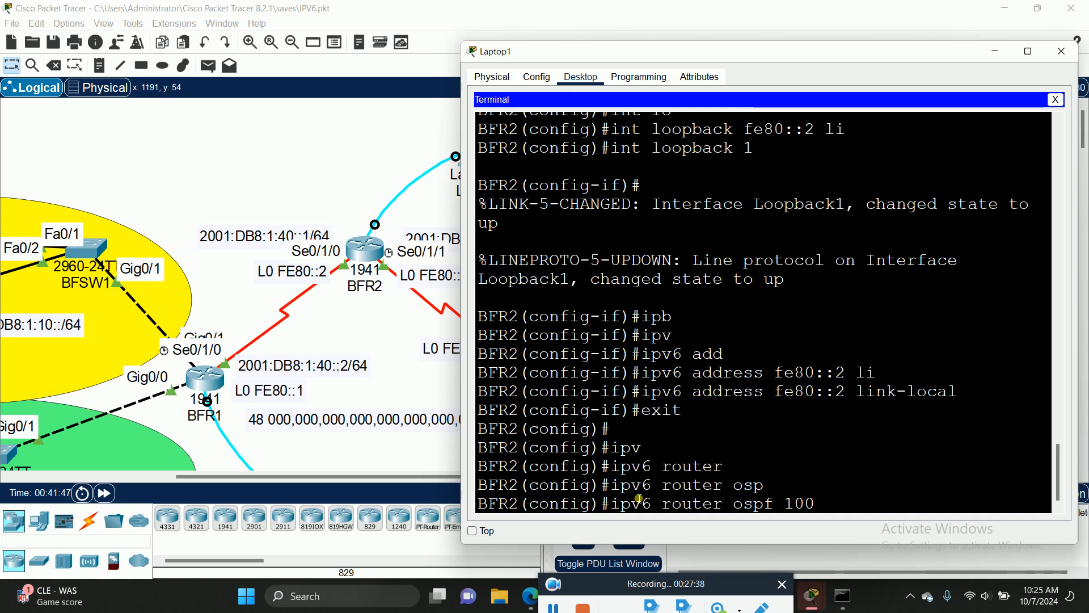
pyautogui.press('Return')
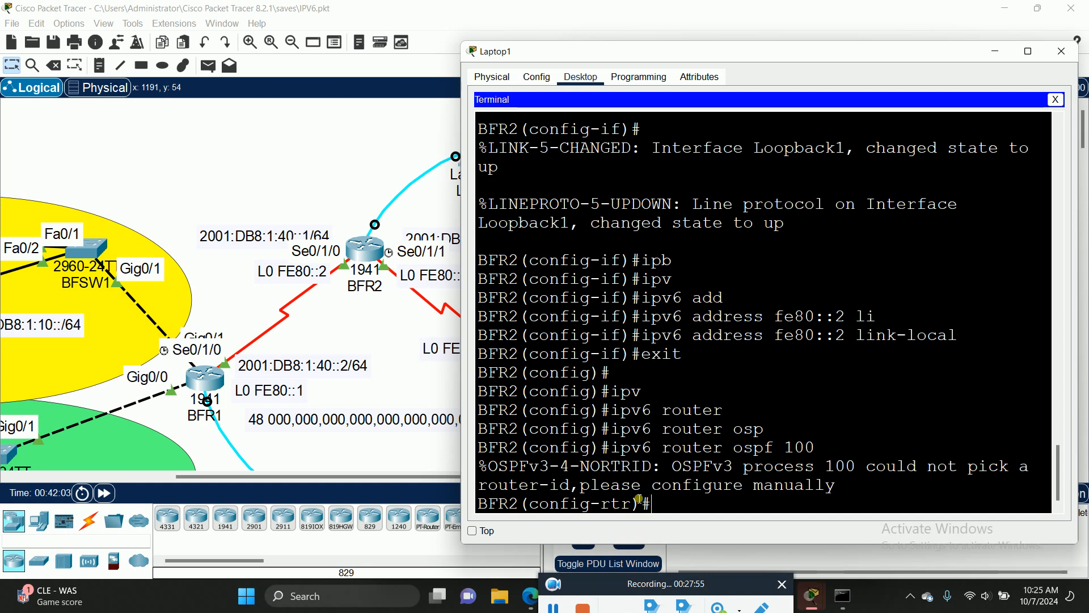
# Set BFR2's OSPFv3 router ID with router-id 2.2.2.2 and exit router configuration
pyautogui.write('router')
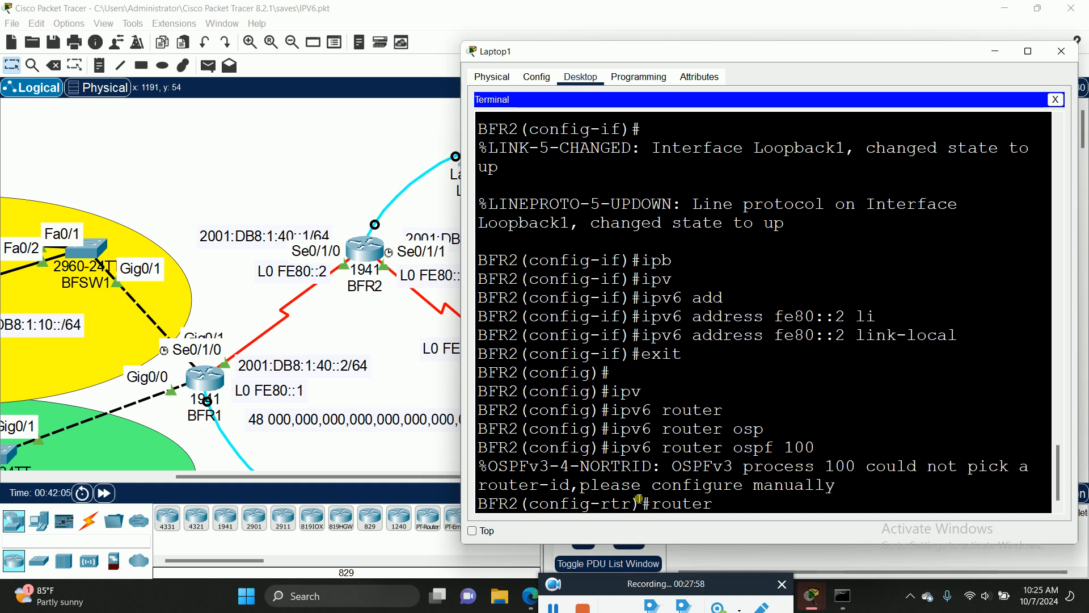
pyautogui.press('Tab')
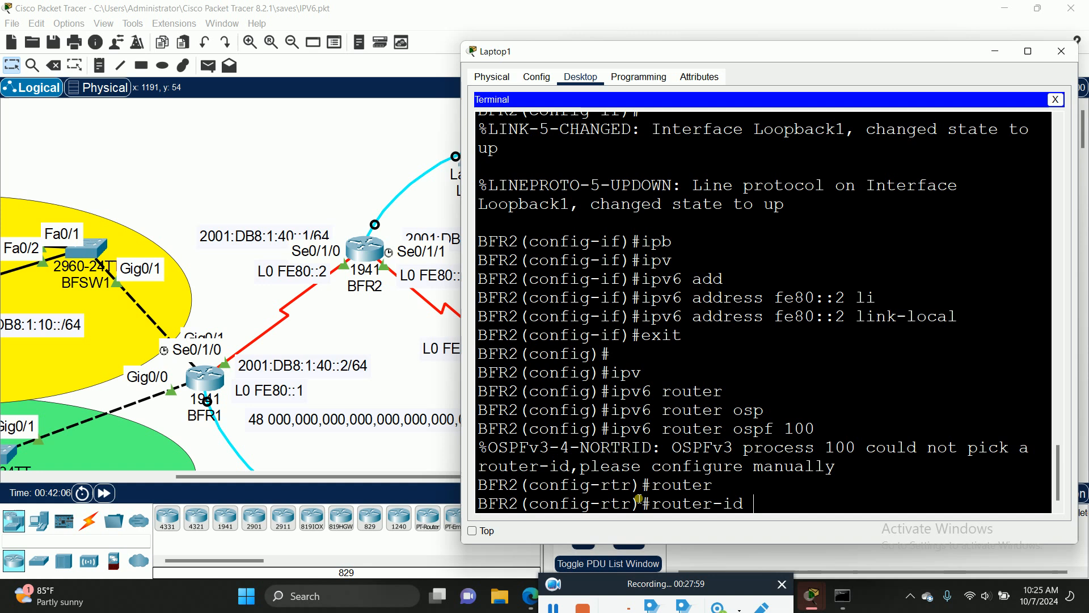
pyautogui.write('2.2.2.2')
pyautogui.press('Return')
pyautogui.write('exit')
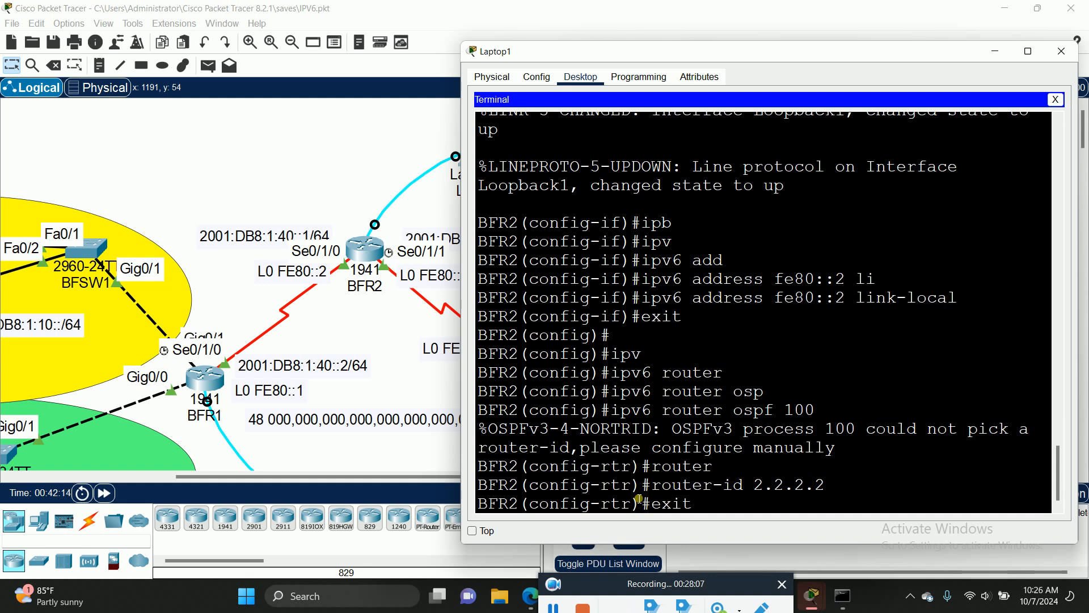
pyautogui.press('Return')
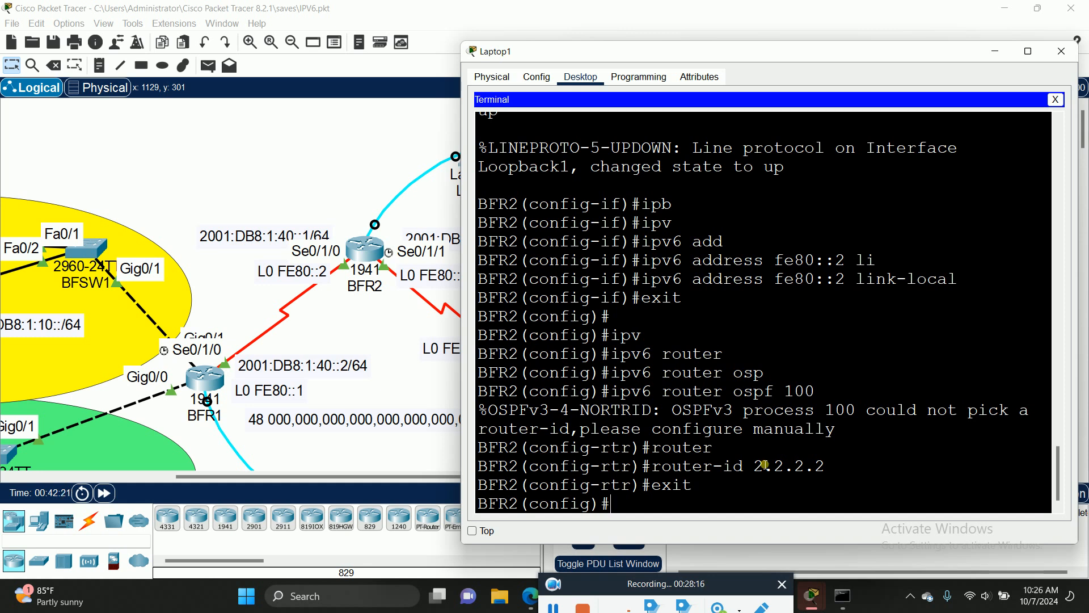
# Return to the topology and bring up Laptop2's terminal session to BFR3
pyautogui.click(399, 343)
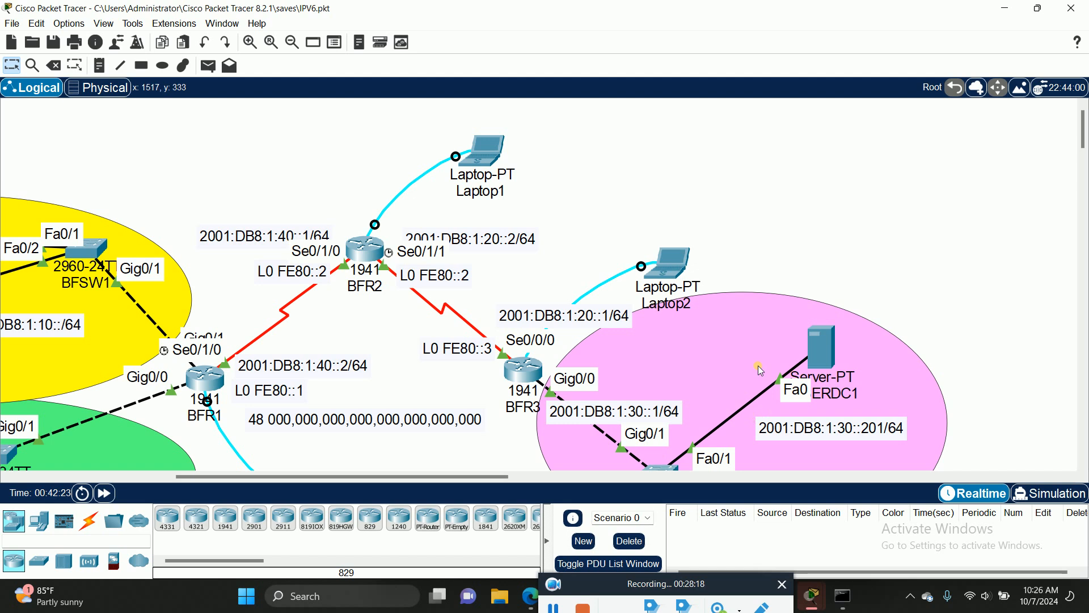
pyautogui.scroll(-2, 762, 309)
pyautogui.moveTo(301, 478); pyautogui.dragTo(397, 477)
pyautogui.click(360, 215)
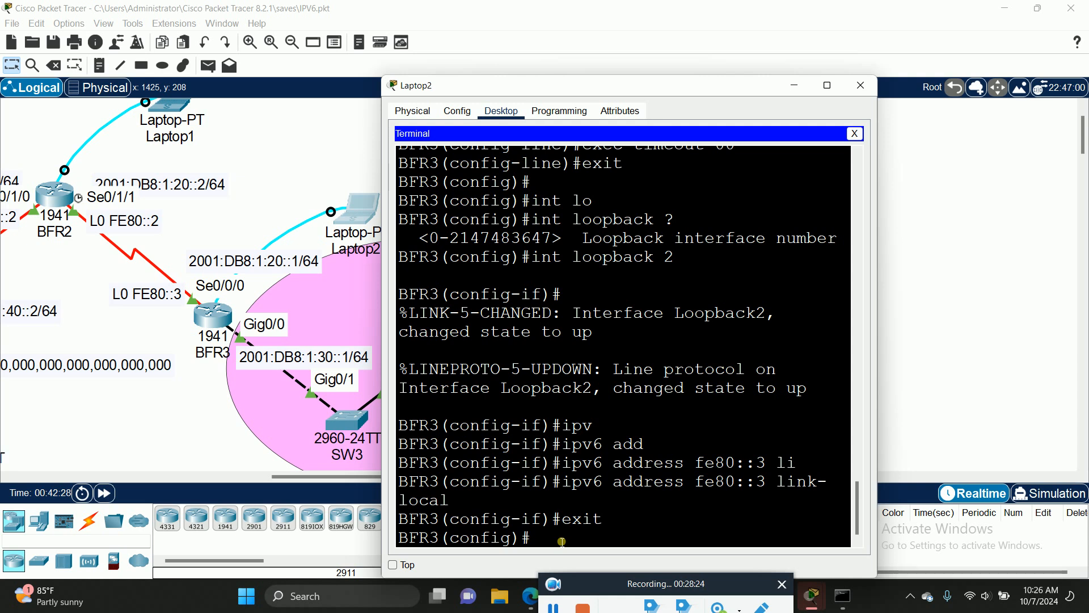
# Start the OSPFv3 process on BFR3 with ipv6 router ospf 100
pyautogui.write('ipv')
pyautogui.press('Tab')
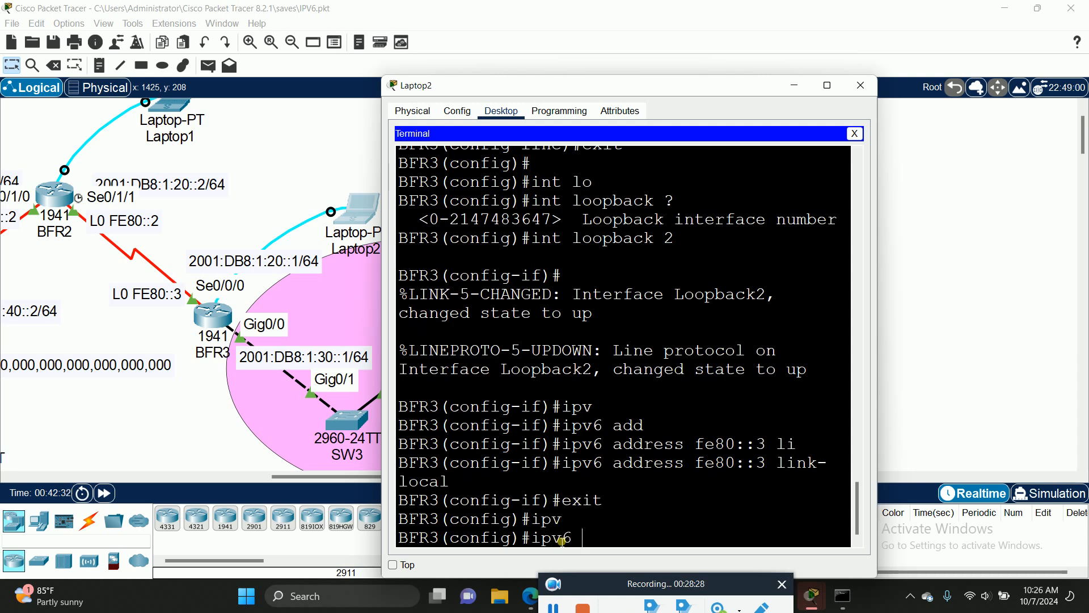
pyautogui.write('router')
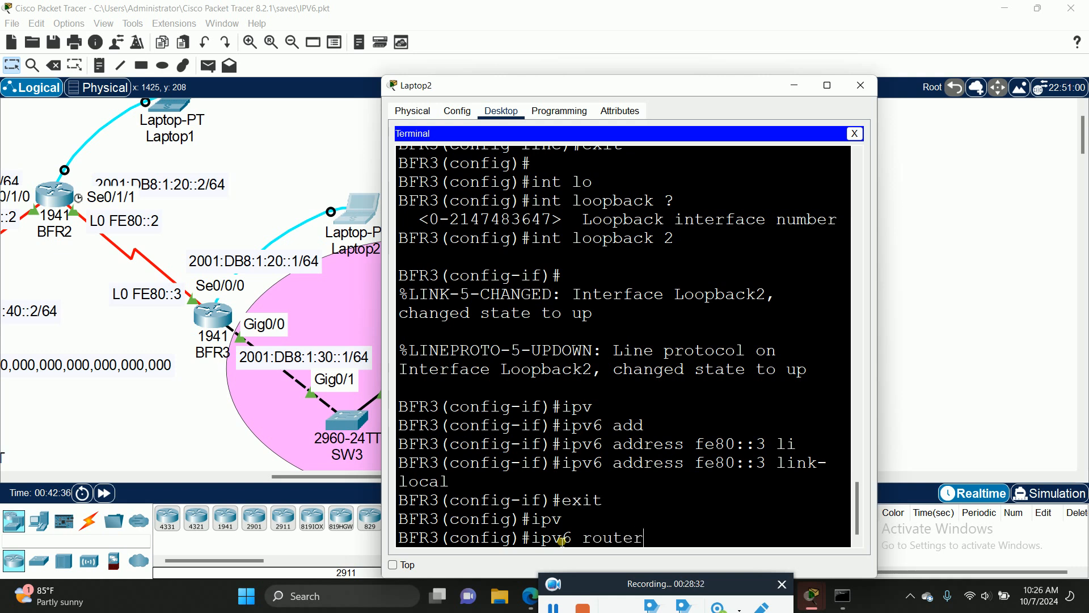
pyautogui.press('Tab')
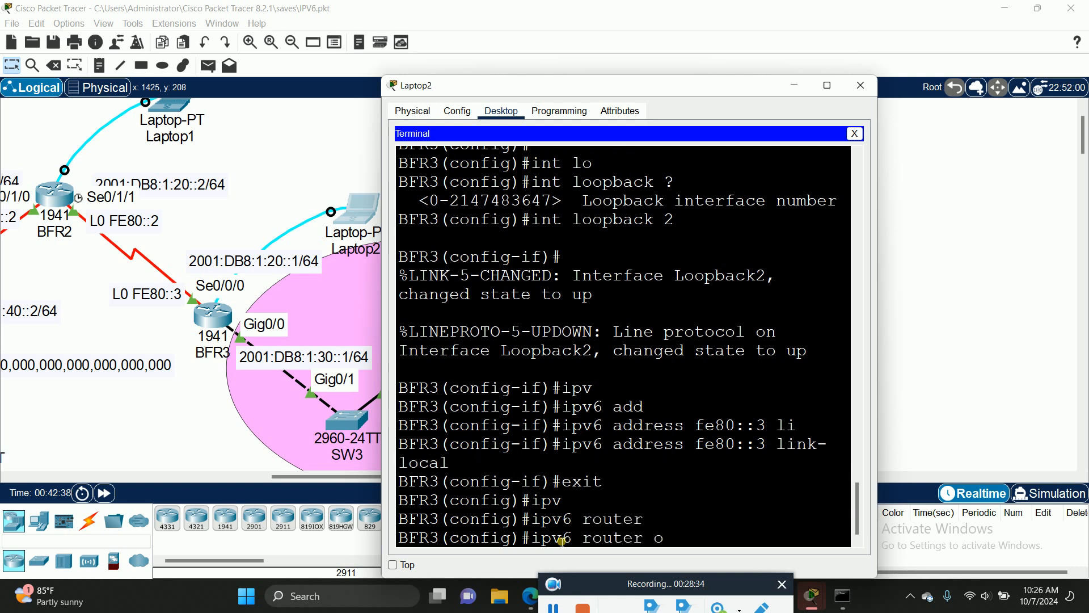
pyautogui.write('os')
pyautogui.press('Tab')
pyautogui.write('100')
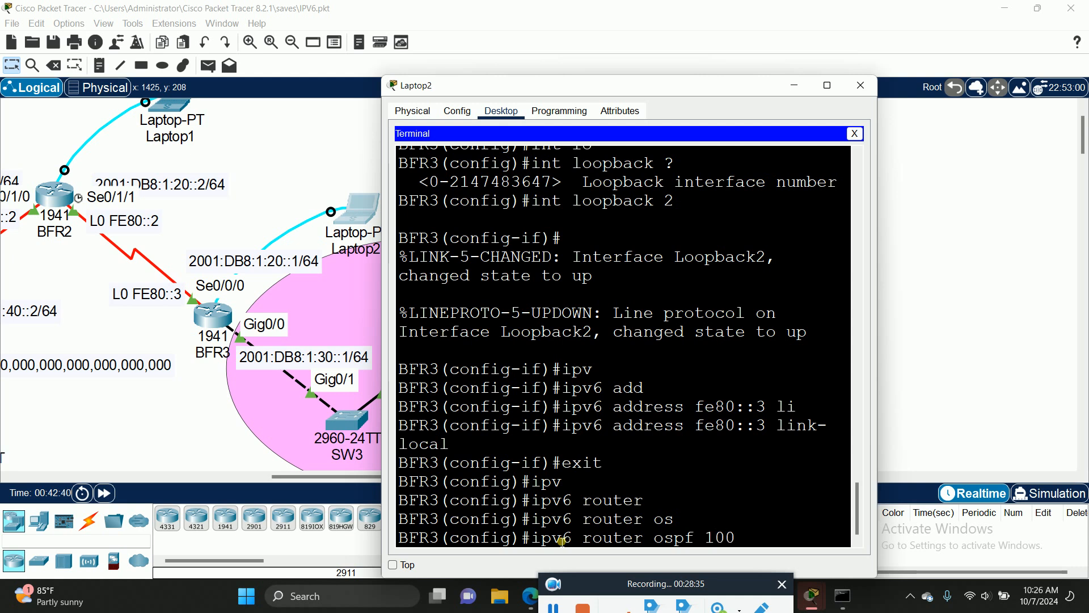
pyautogui.press('Return')
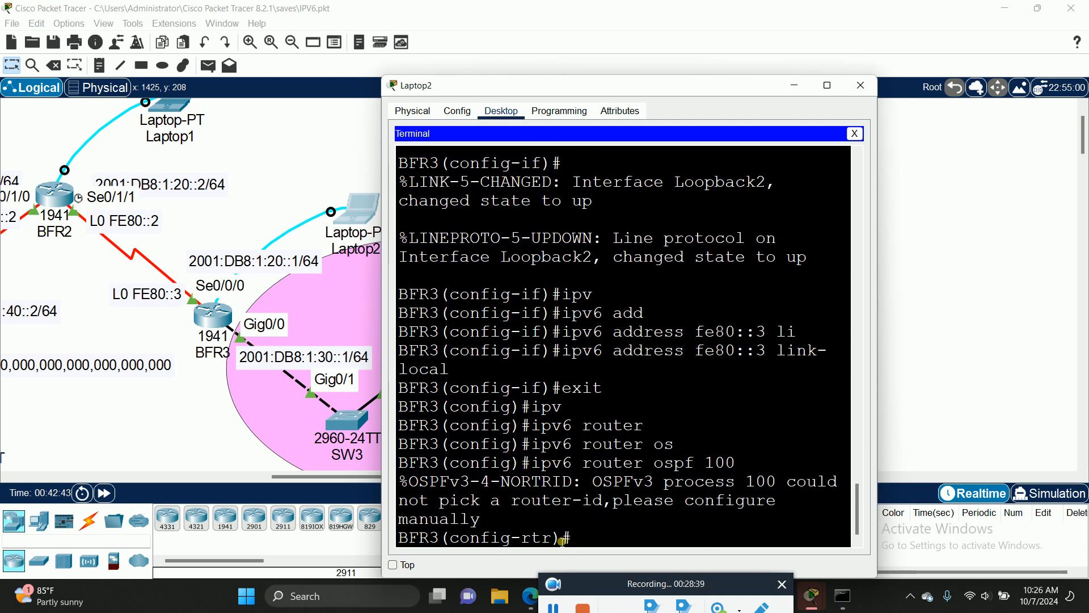
# Set BFR3's OSPFv3 router ID with router-id 3.3.3.3 and exit router configuration
pyautogui.write('router')
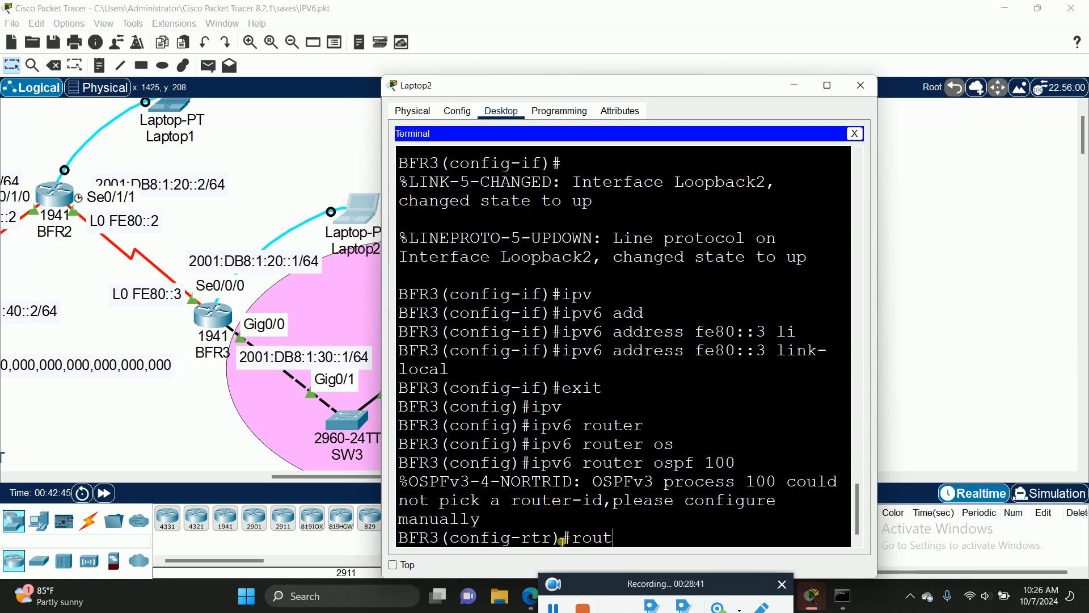
pyautogui.press('Tab')
pyautogui.write('3.3.3.3')
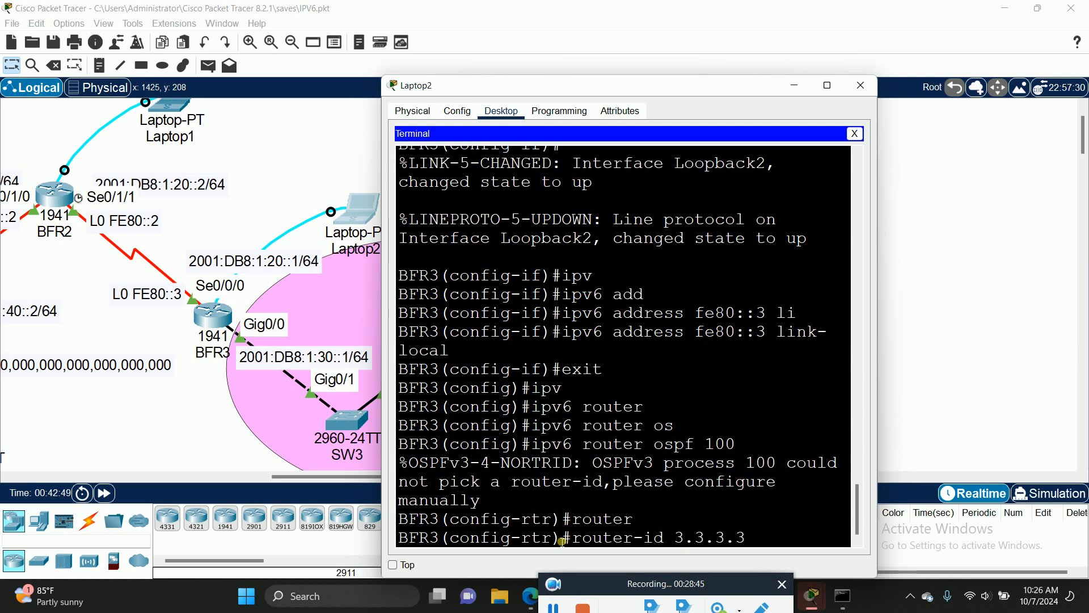
pyautogui.press('Return')
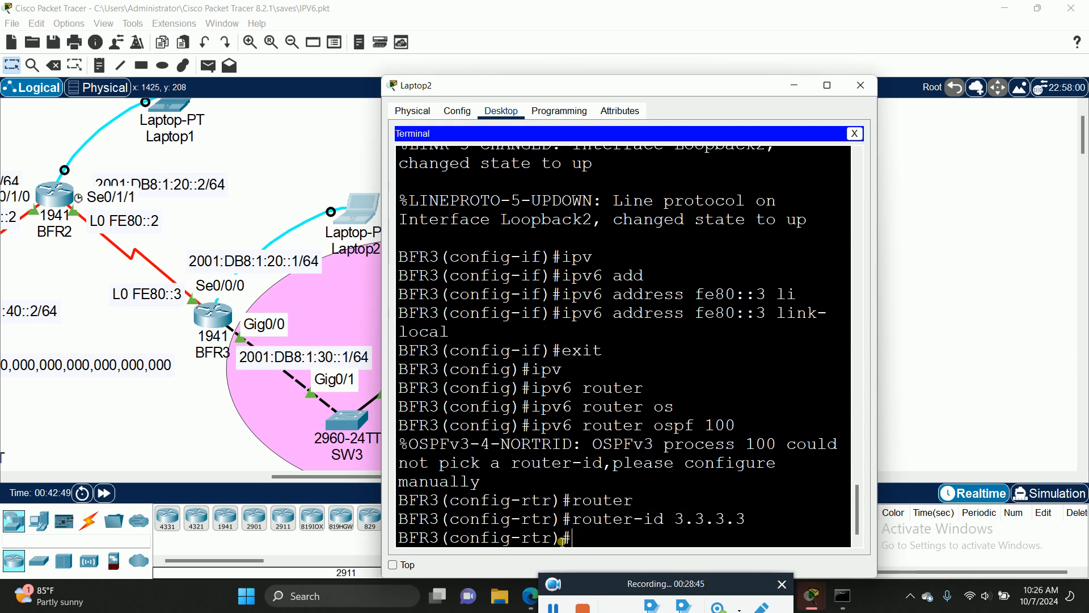
pyautogui.write('exit')
pyautogui.press('Return')
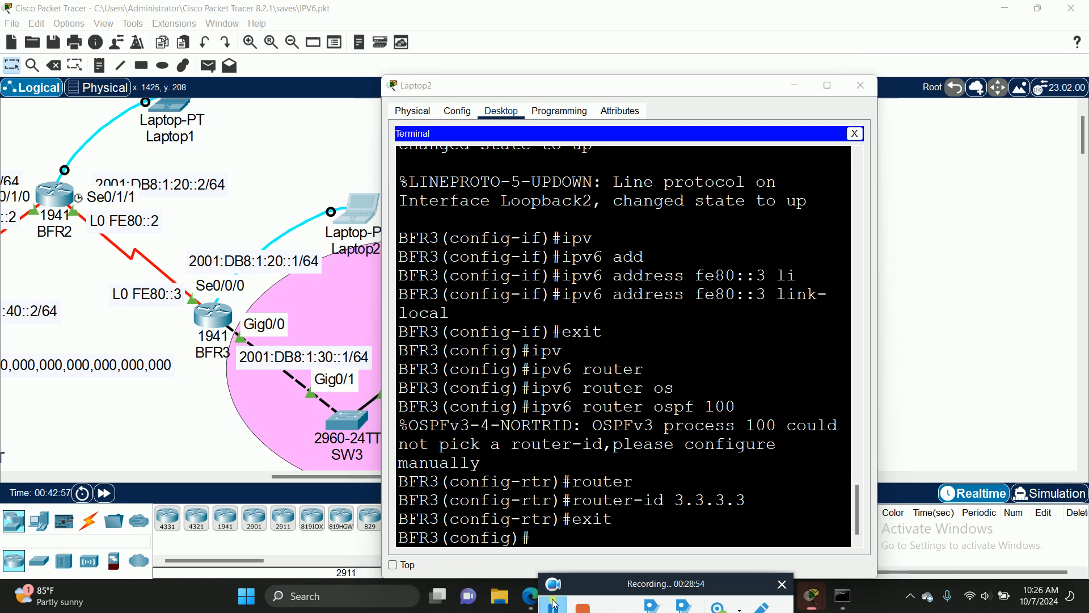
# Bring up Laptop0's terminal session to BFR1 and move its window higher on the screen
pyautogui.click(624, 455)
pyautogui.moveTo(454, 478); pyautogui.dragTo(346, 488)
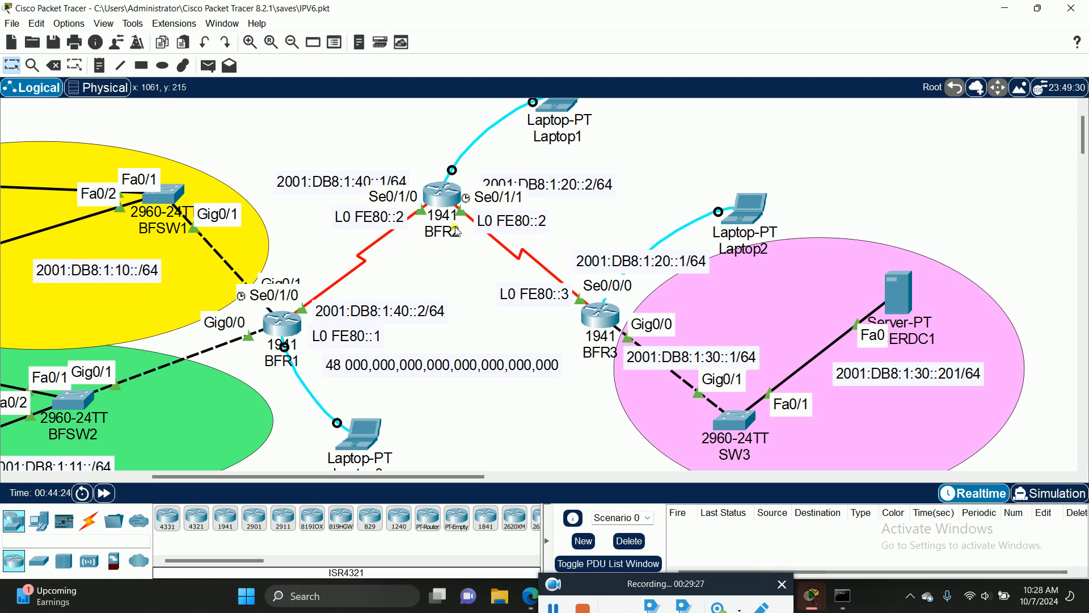
pyautogui.moveTo(457, 234)
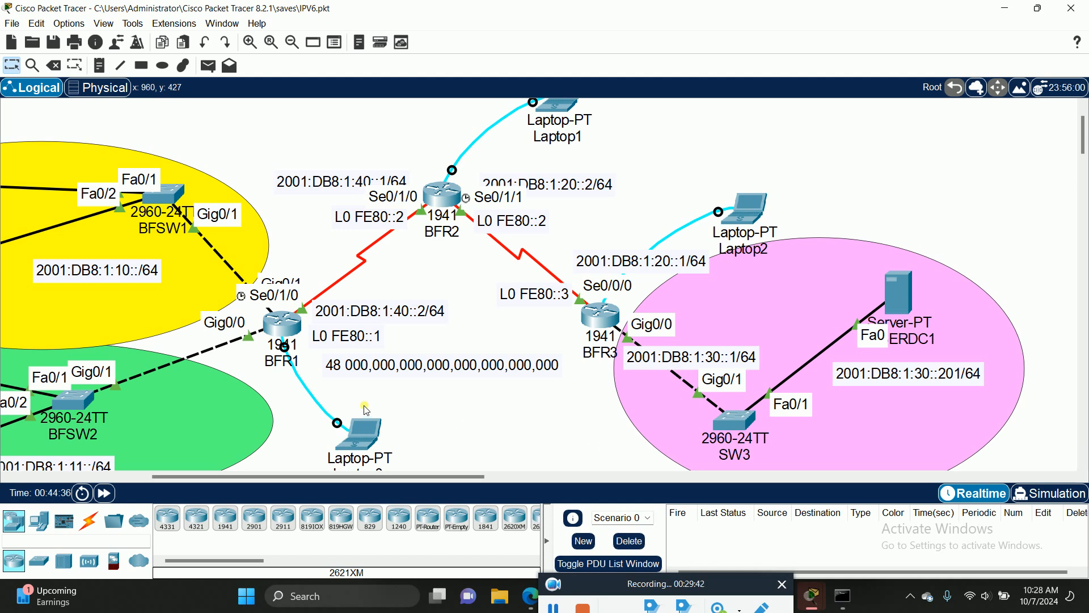
pyautogui.click(358, 436)
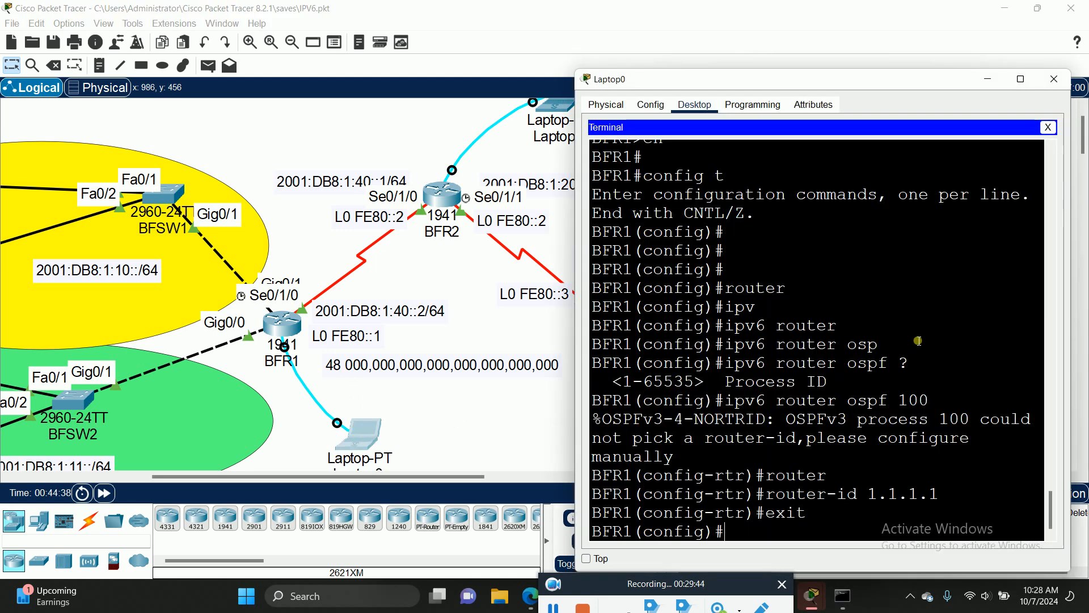
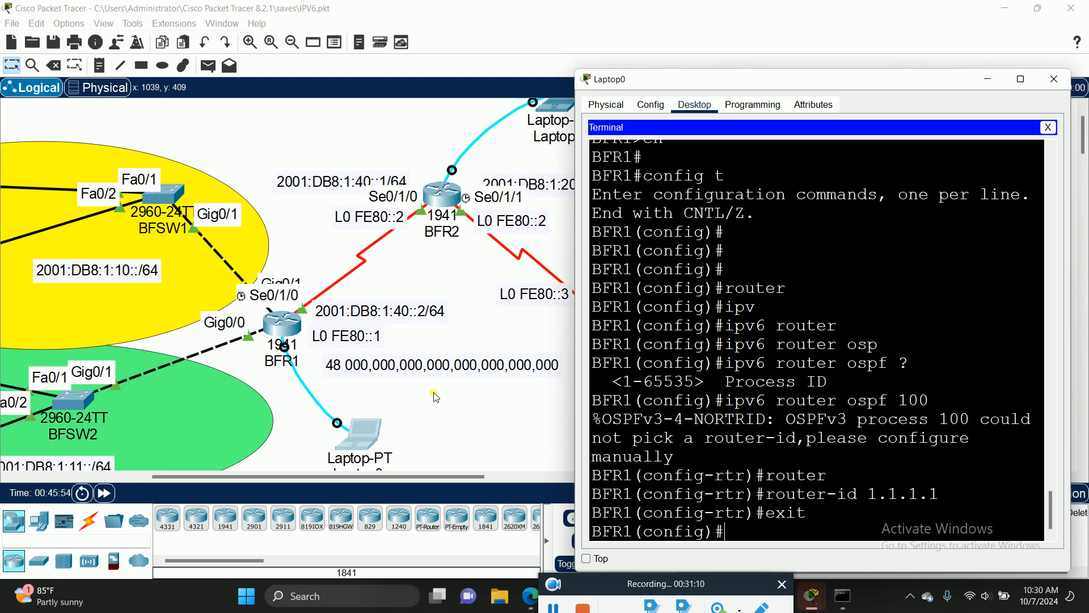
pyautogui.click(321, 341)
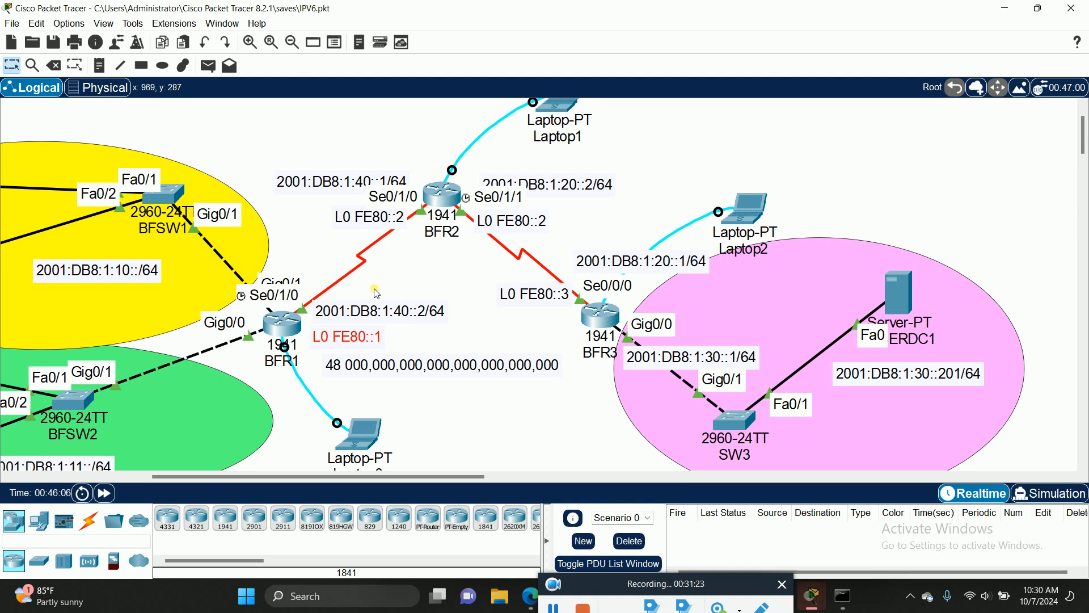
pyautogui.click(363, 434)
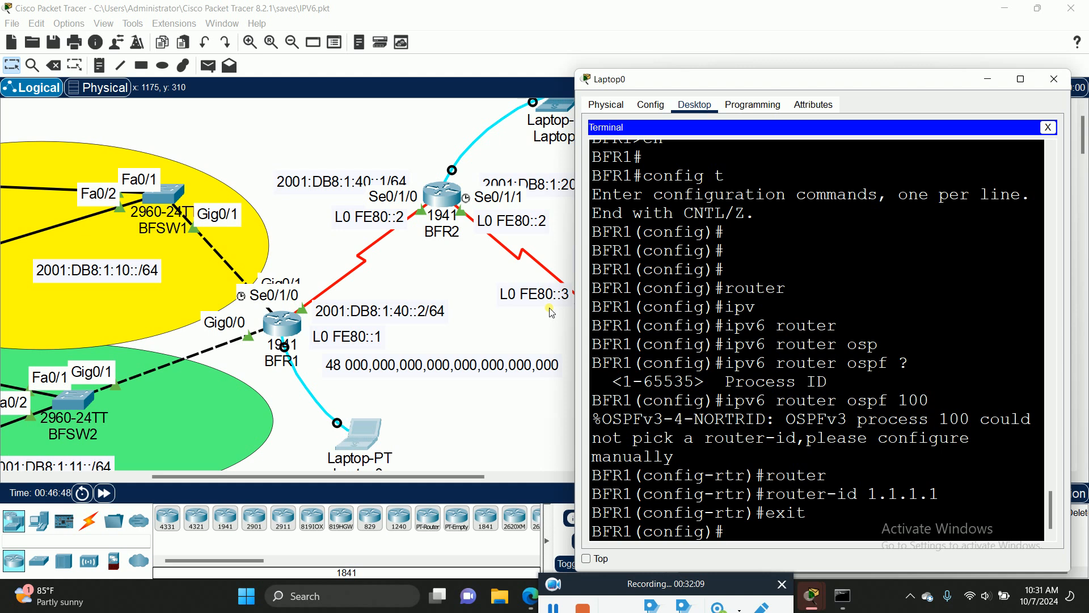
pyautogui.moveTo(758, 80); pyautogui.dragTo(760, 37)
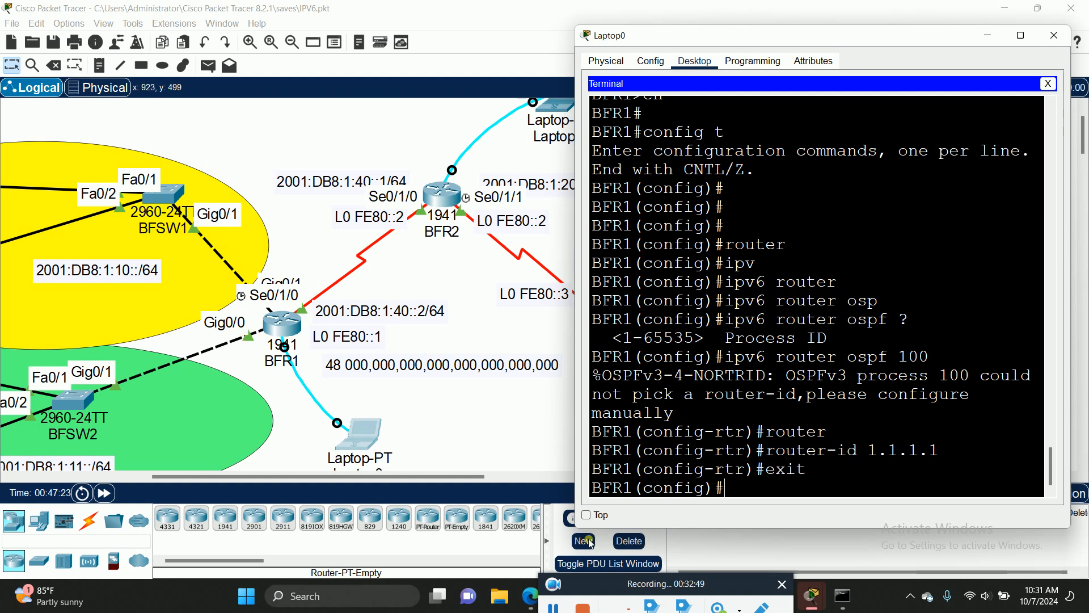
# Enter interface configuration for BFR1's Gig0/0 with int gig0/0
pyautogui.write('in')
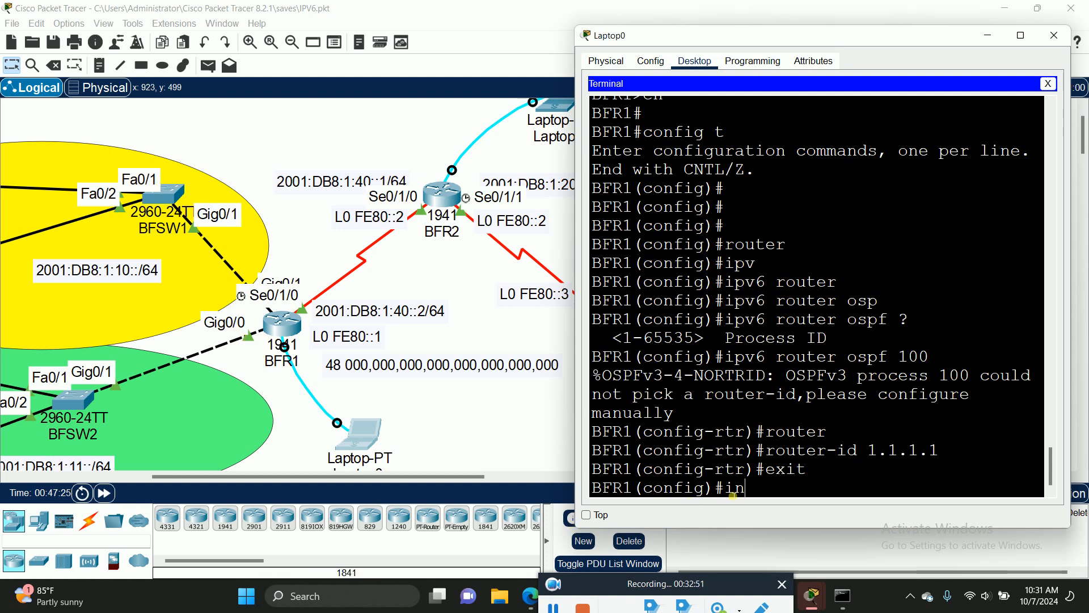
pyautogui.write('t gig0/0')
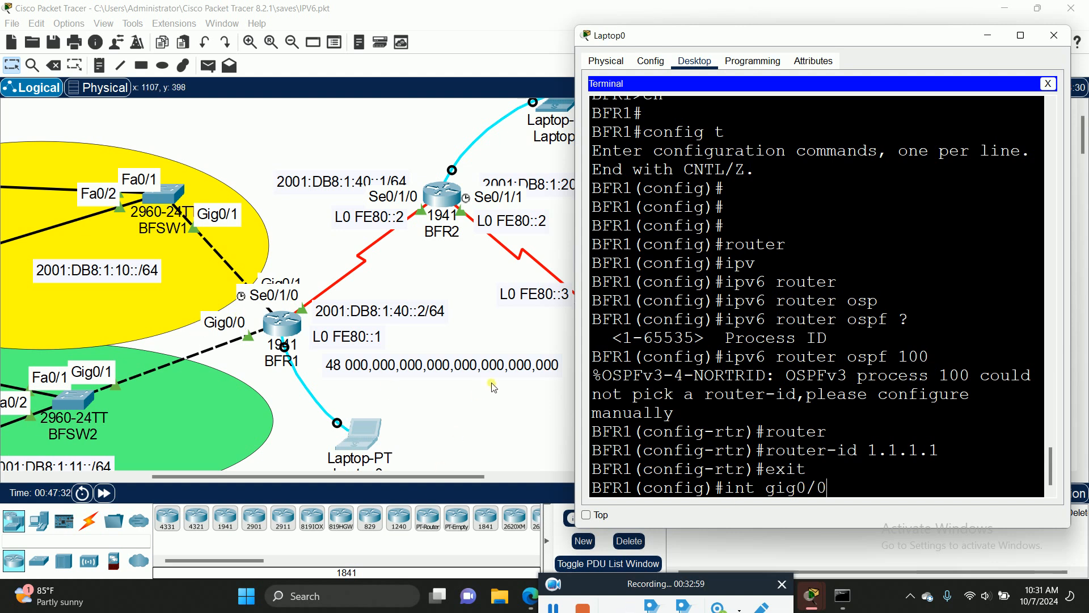
pyautogui.press('Return')
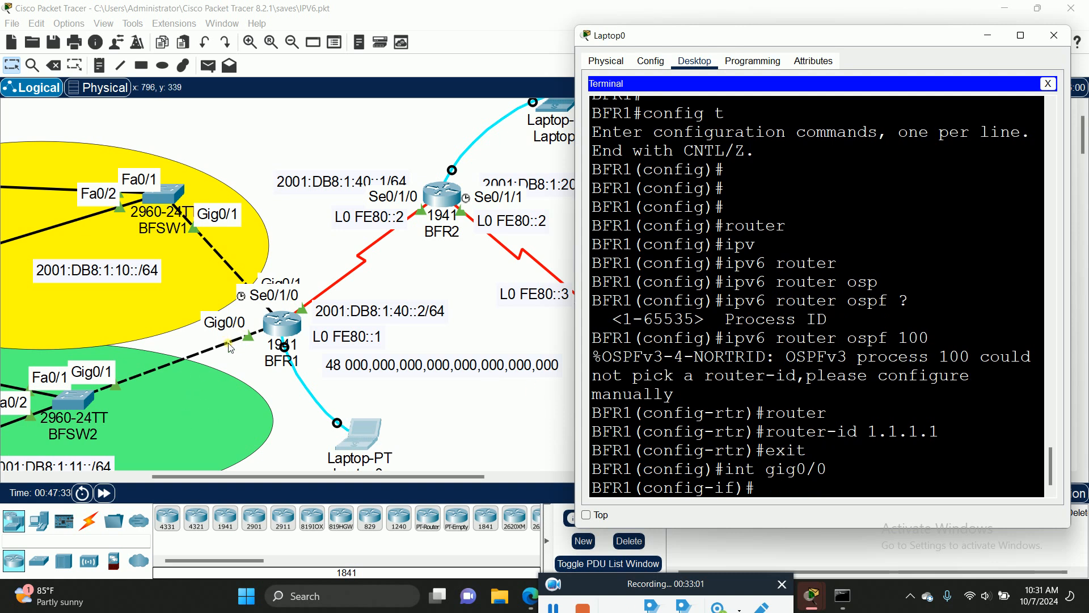
pyautogui.click(791, 492)
# Write the command ipv6 ospf 100 area 0 at BFR1's Gig0/0 interface prompt and highlight it
pyautogui.write('ipv')
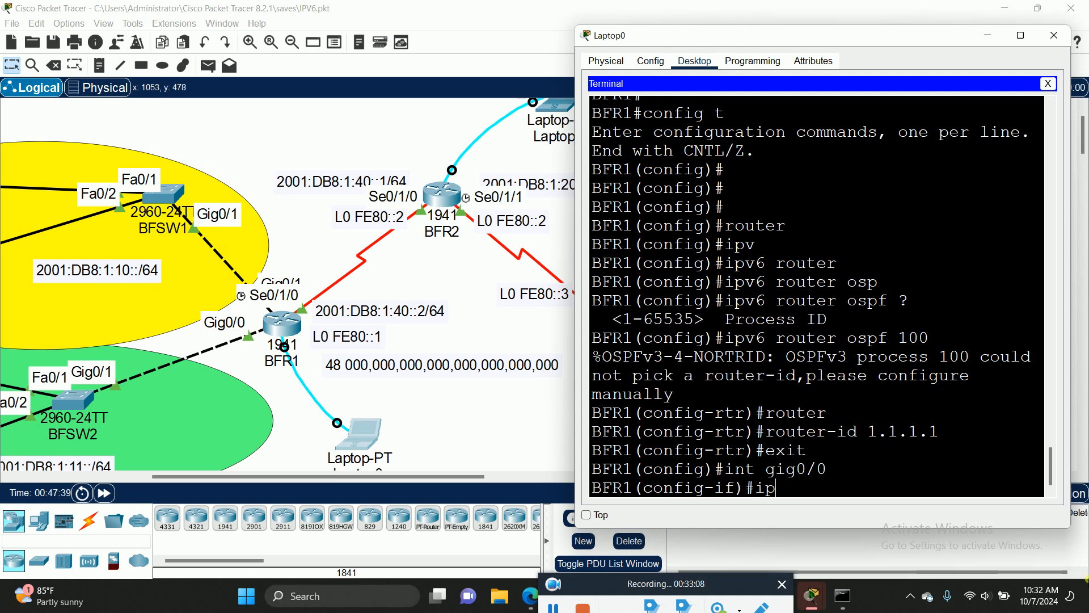
pyautogui.press('Tab')
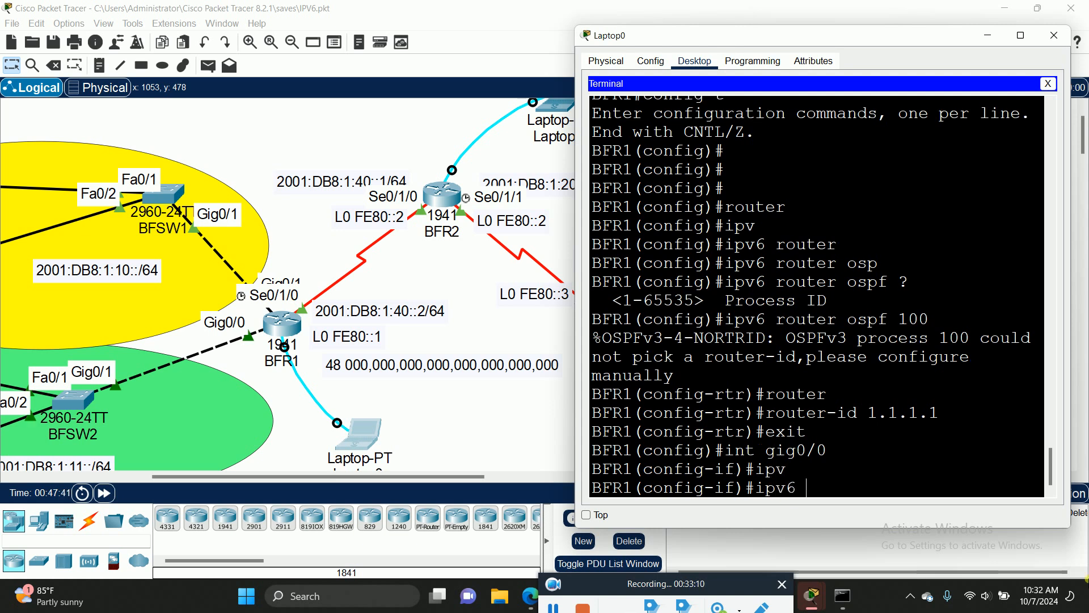
pyautogui.write('osp')
pyautogui.press('Tab')
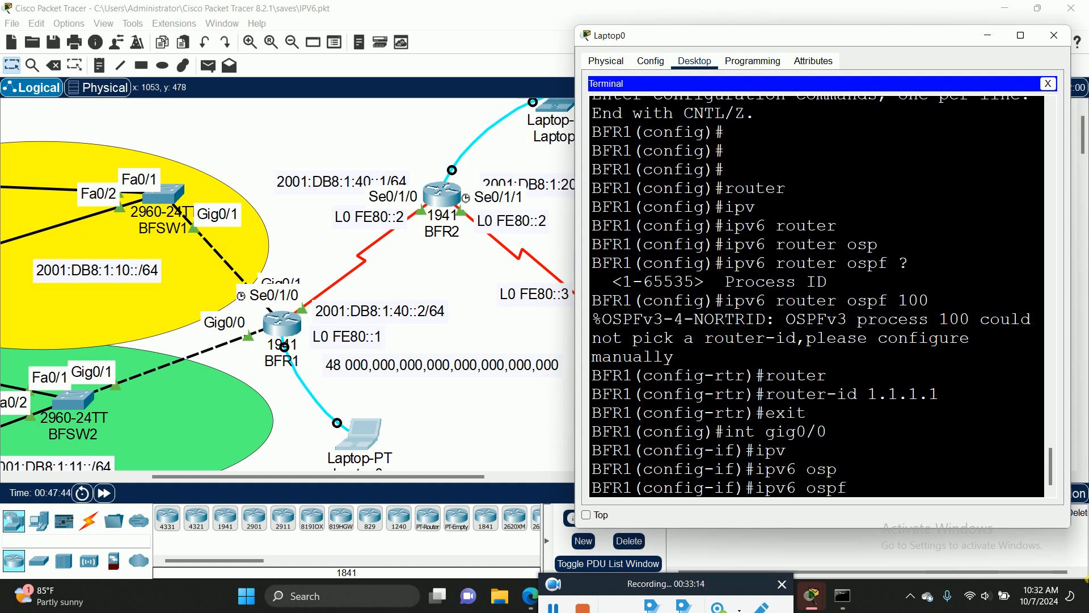
pyautogui.write('100')
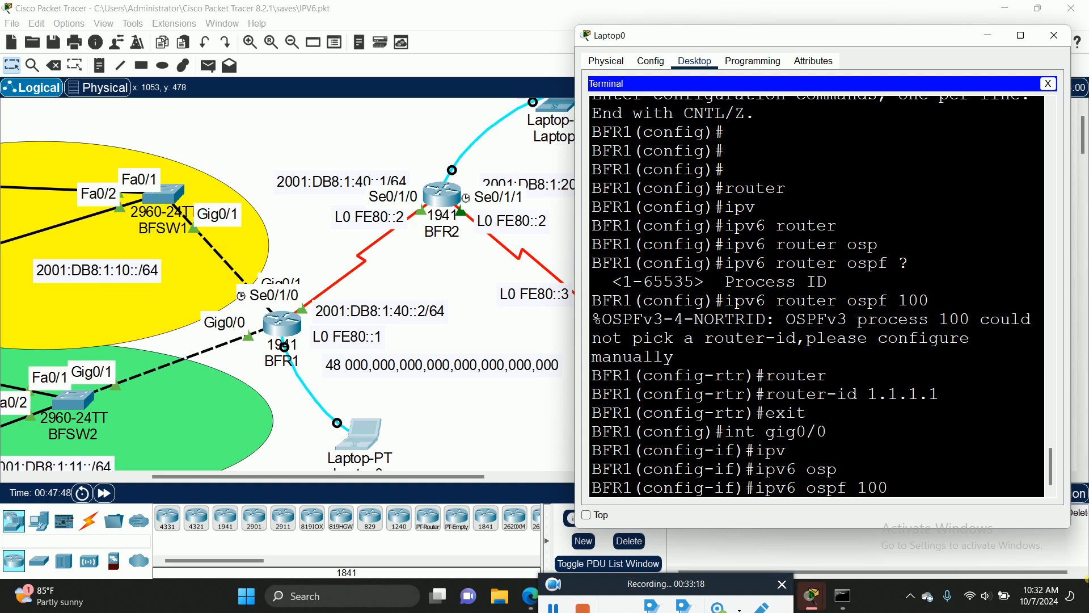
pyautogui.write(' 0')
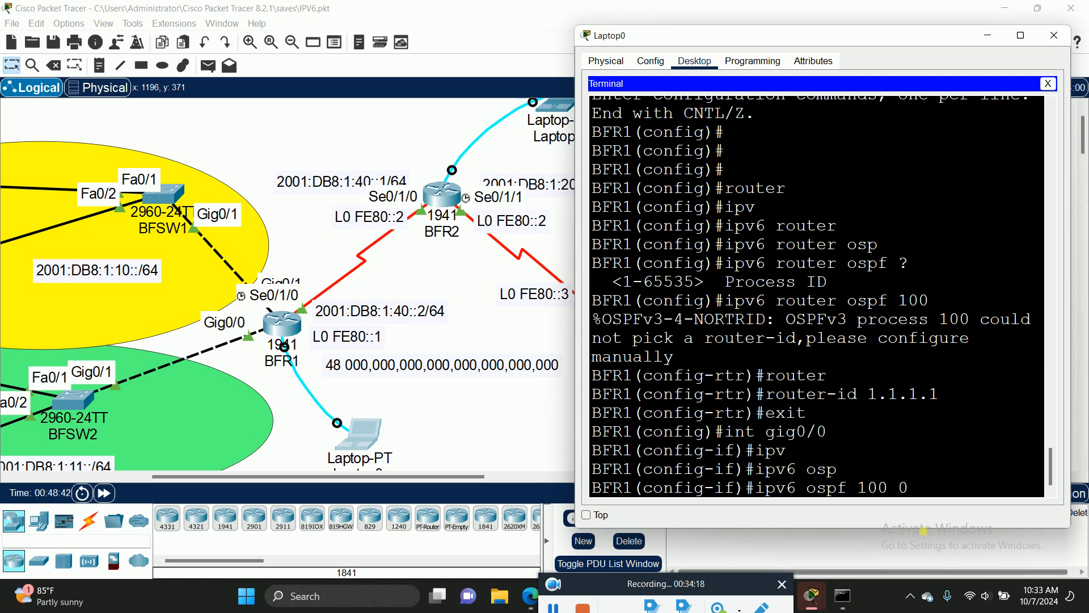
pyautogui.press('BackSpace')
pyautogui.write('are')
pyautogui.press('Tab')
pyautogui.write('0')
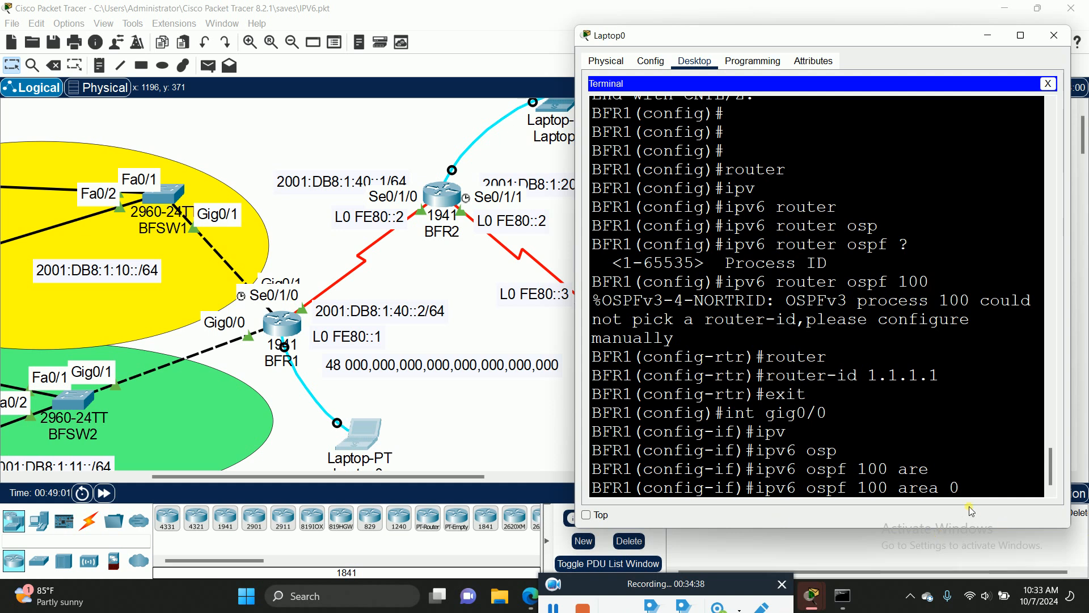
pyautogui.moveTo(964, 489); pyautogui.dragTo(761, 492)
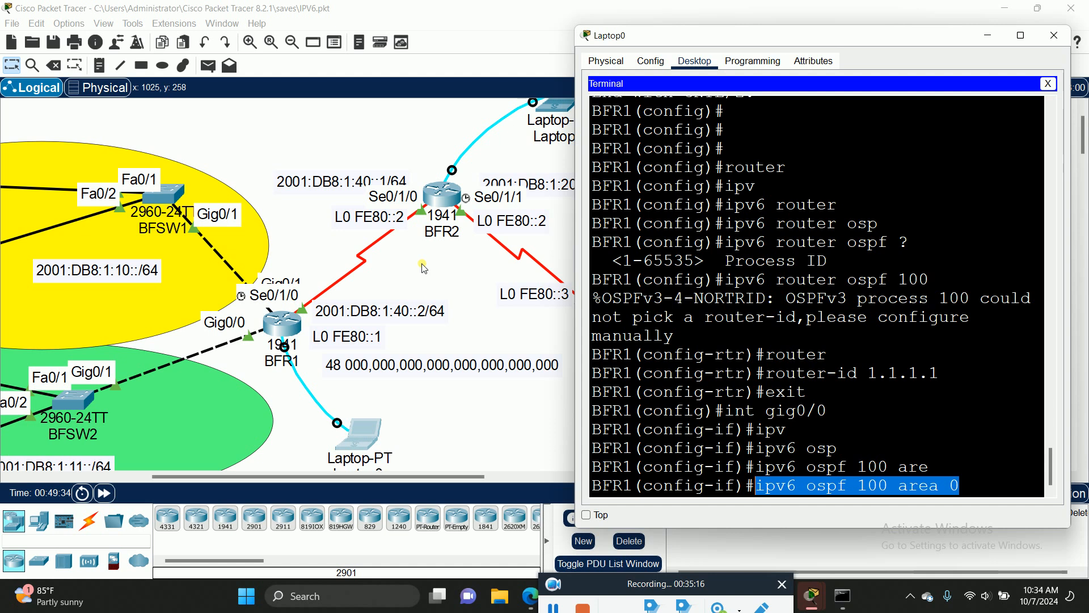
# Draw an orange-filled ellipse with a black outline across the area between routers BFR1, BFR2 and BFR3
pyautogui.click(328, 149)
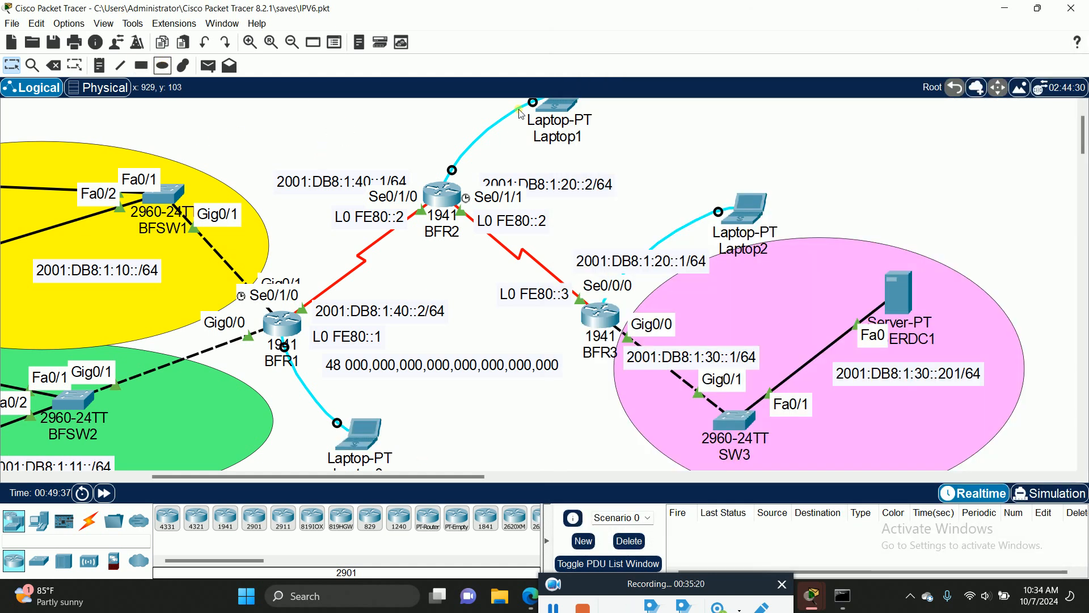
pyautogui.click(161, 66)
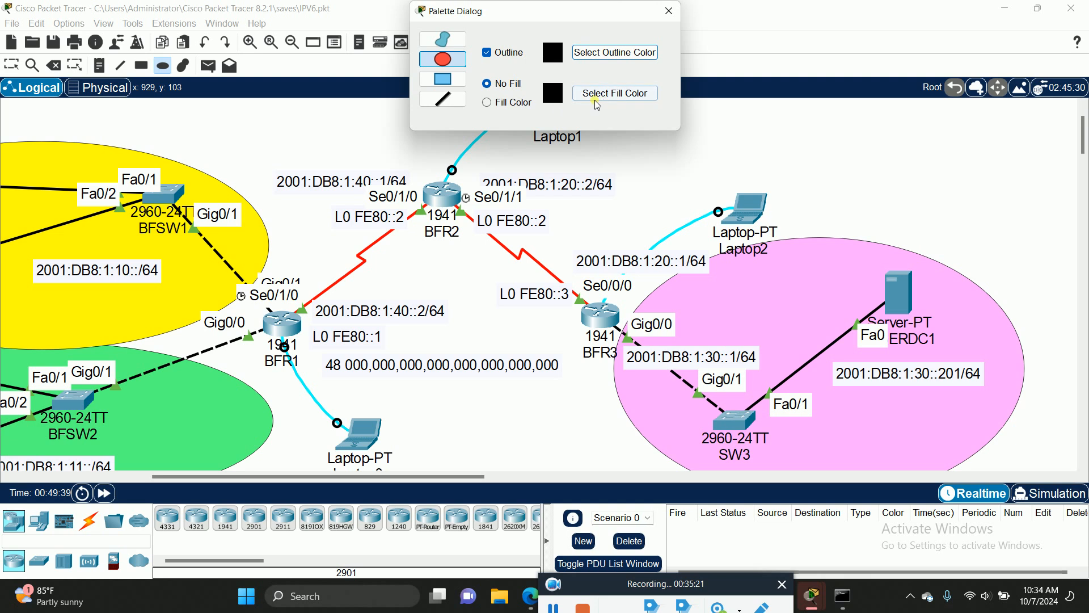
pyautogui.click(488, 102)
pyautogui.click(625, 96)
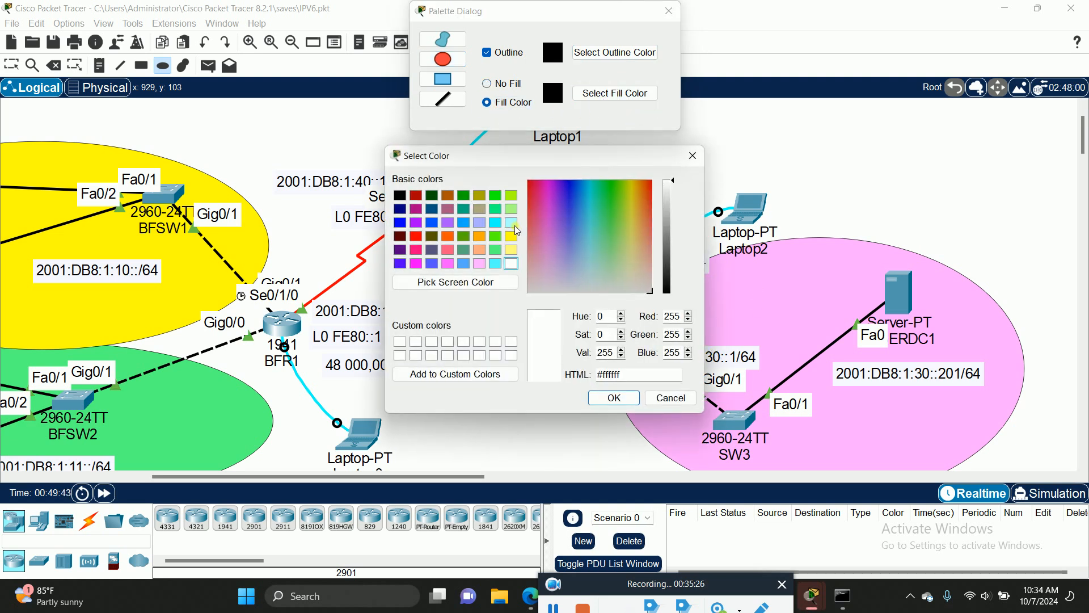
pyautogui.click(479, 236)
pyautogui.click(613, 398)
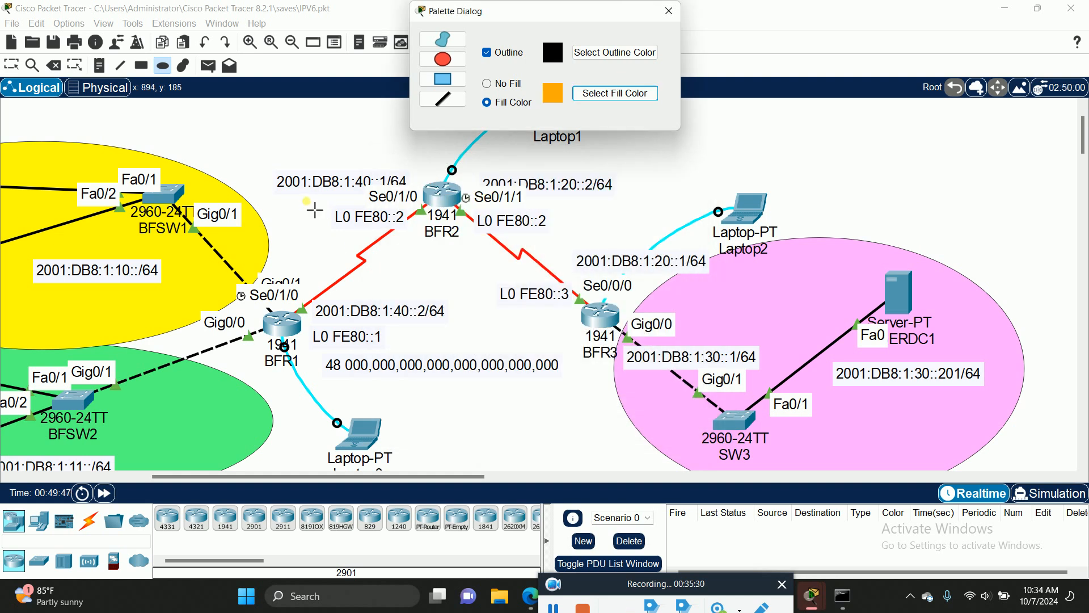
pyautogui.moveTo(339, 204); pyautogui.dragTo(598, 394)
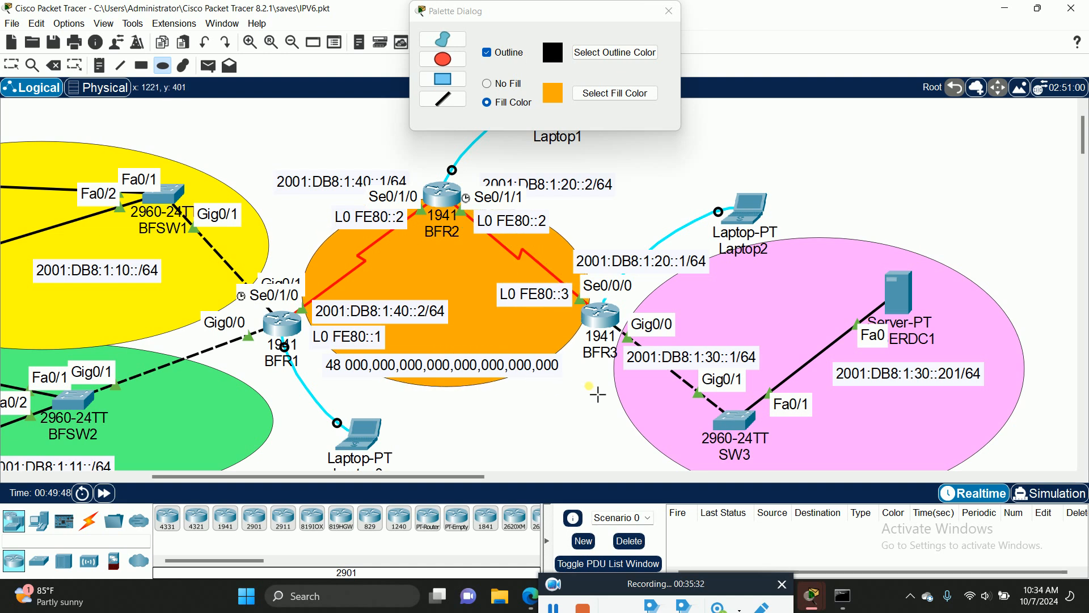
pyautogui.click(670, 11)
pyautogui.click(12, 67)
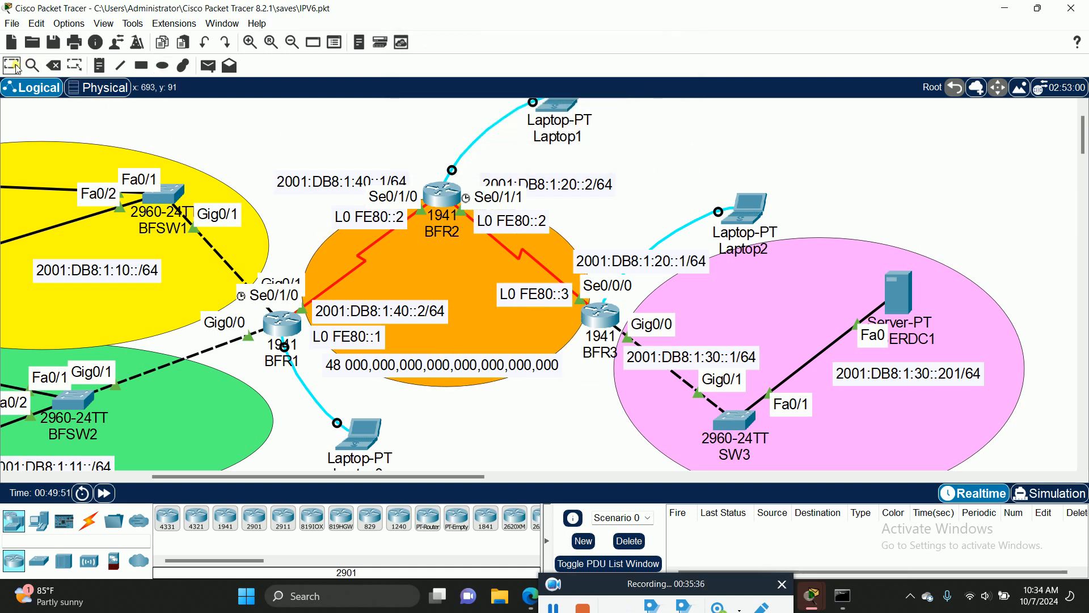
# Add the note "Area 0" in the middle of the orange ellipse and adjust its position slightly
pyautogui.click(99, 65)
pyautogui.click(419, 260)
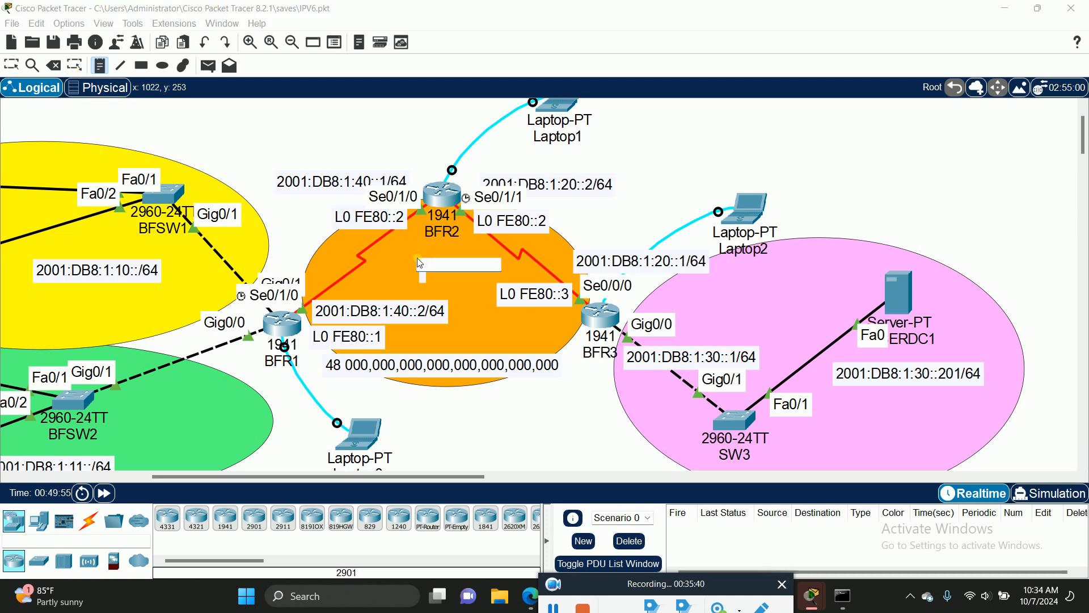
pyautogui.write('Area 0')
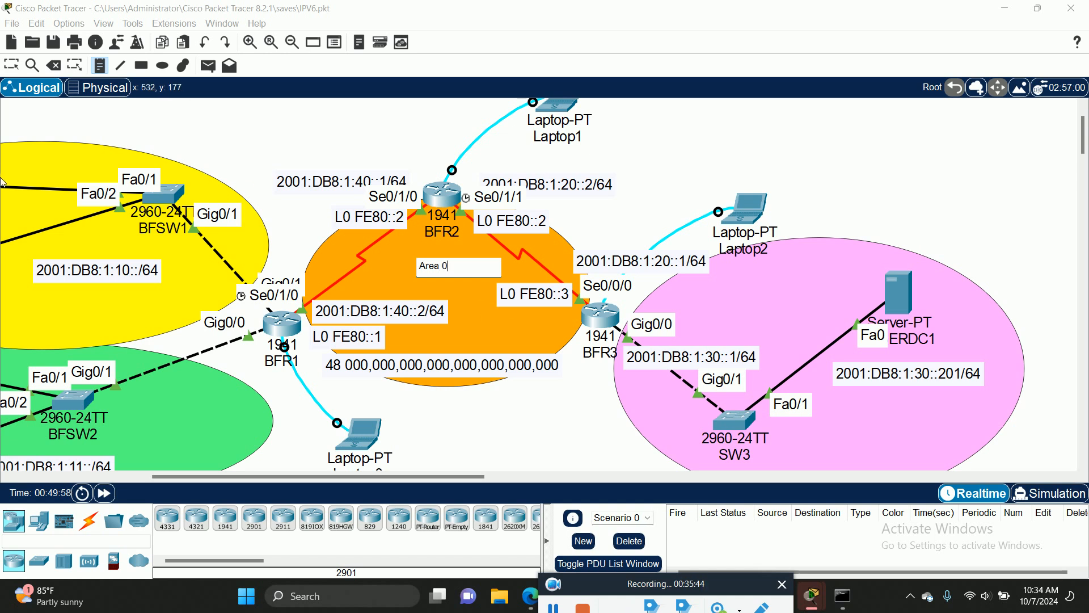
pyautogui.click(11, 64)
pyautogui.moveTo(458, 266); pyautogui.dragTo(458, 272)
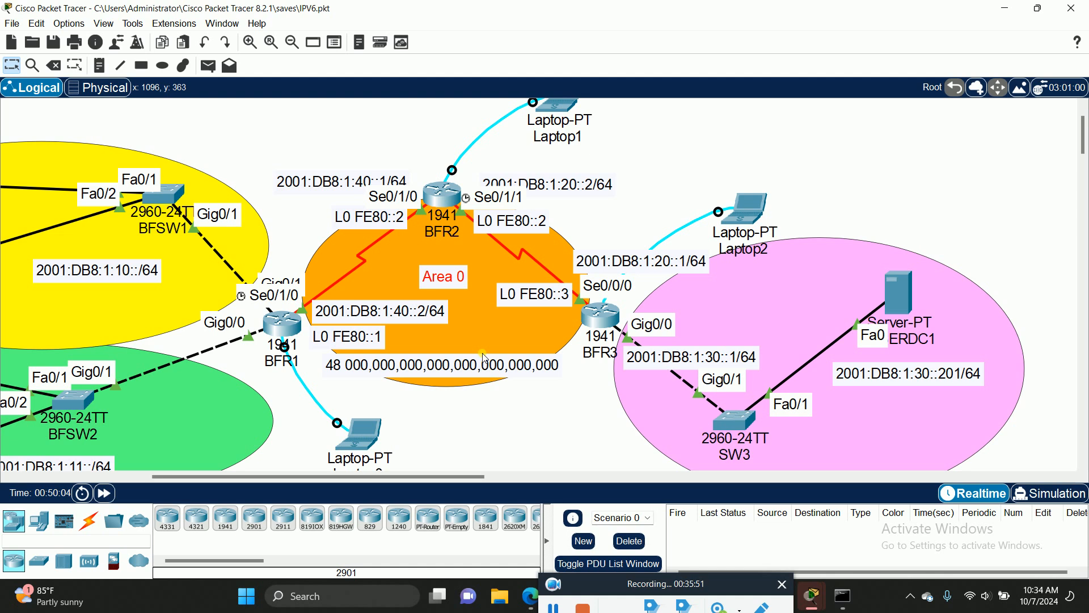
# Return to Laptop0's terminal and run ipv6 ospf 100 area 0 on BFR1's Gig0/0 interface
pyautogui.click(358, 435)
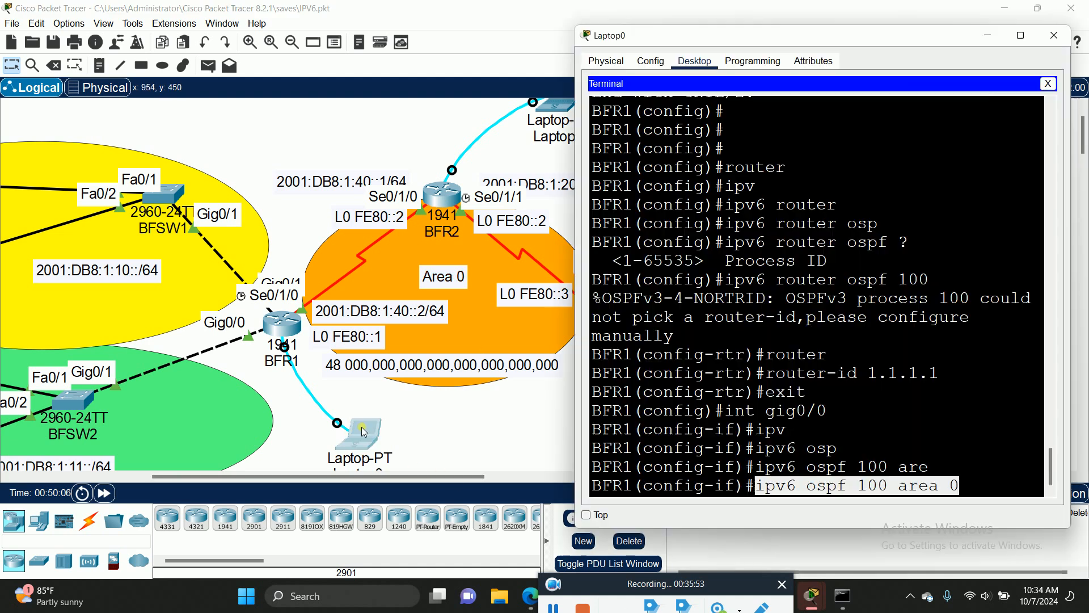
pyautogui.click(998, 485)
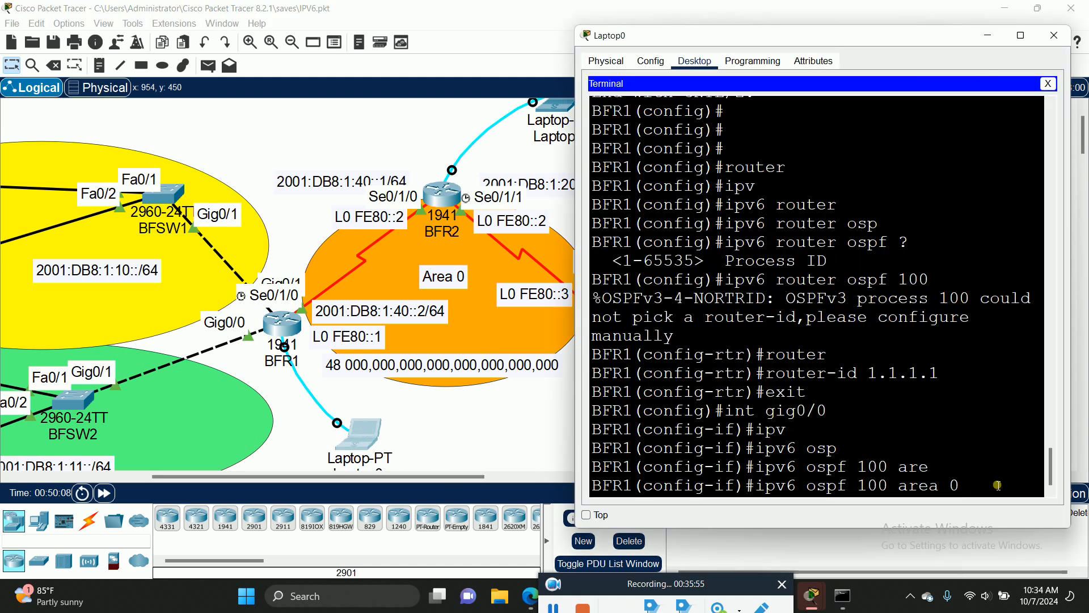
pyautogui.press('Return')
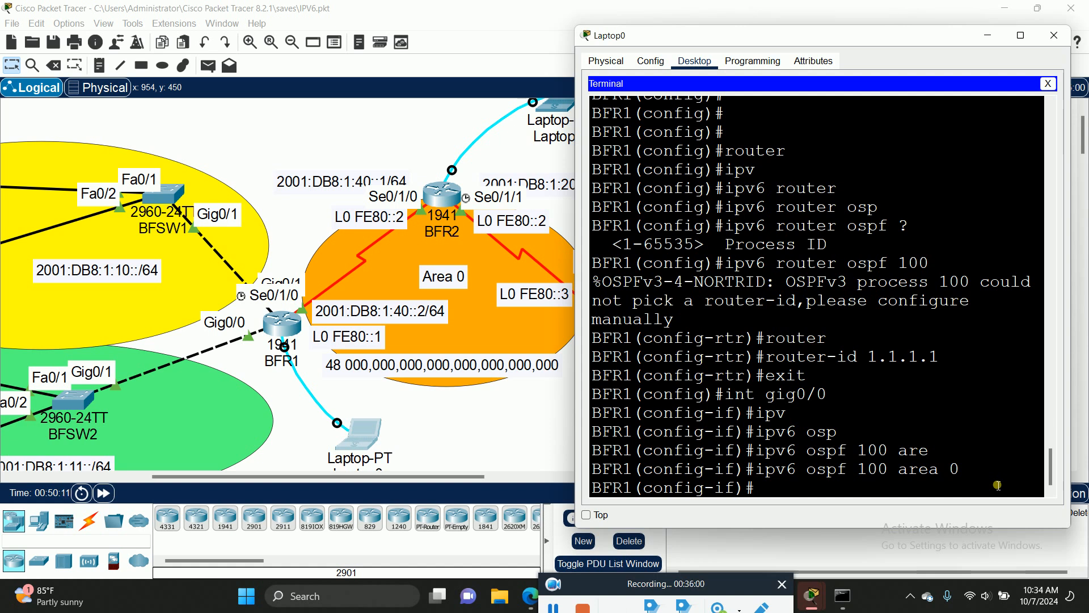
pyautogui.write('exit')
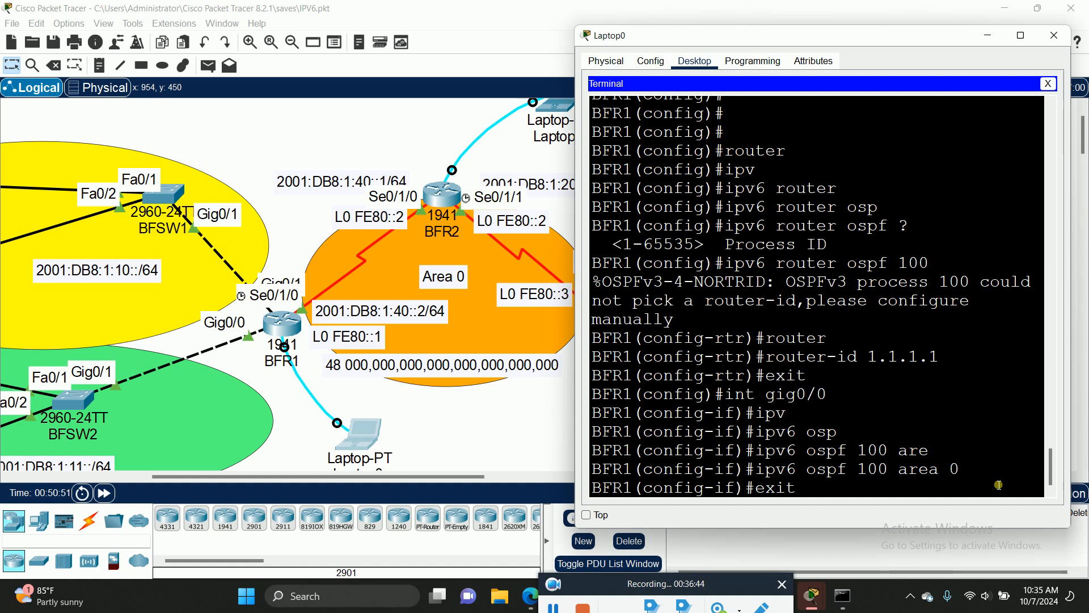
pyautogui.press('BackSpace')
pyautogui.press('BackSpace')
pyautogui.press('BackSpace')
pyautogui.press('BackSpace')
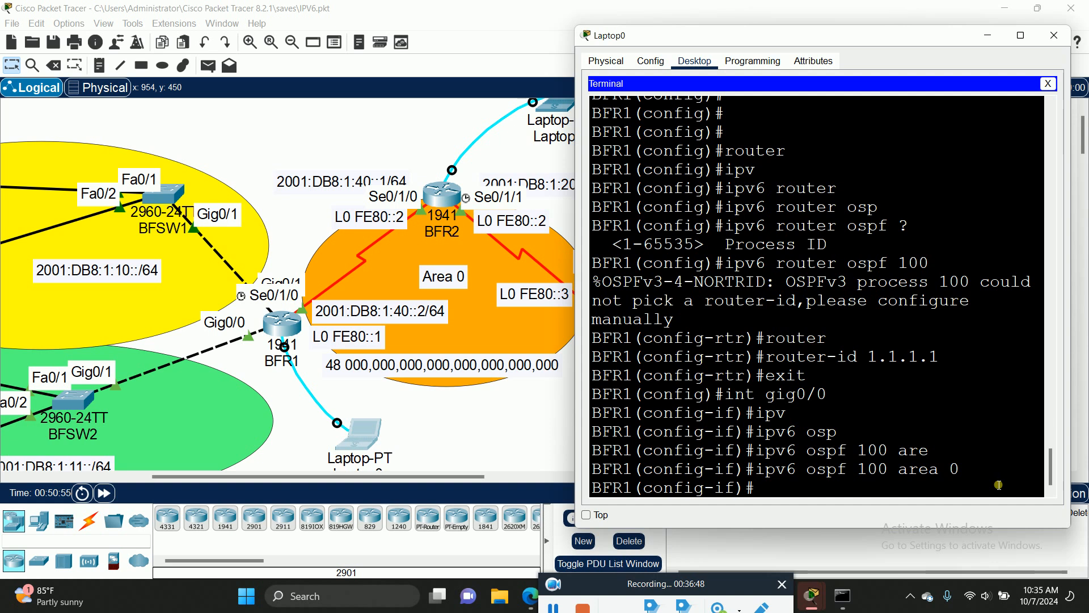
pyautogui.press('Up')
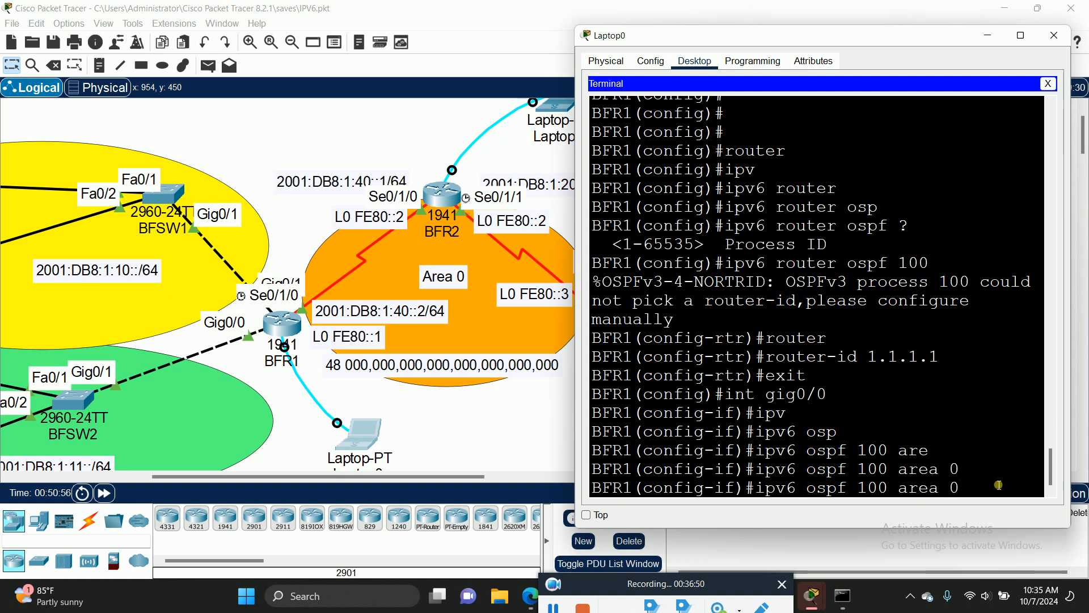
pyautogui.write('?')
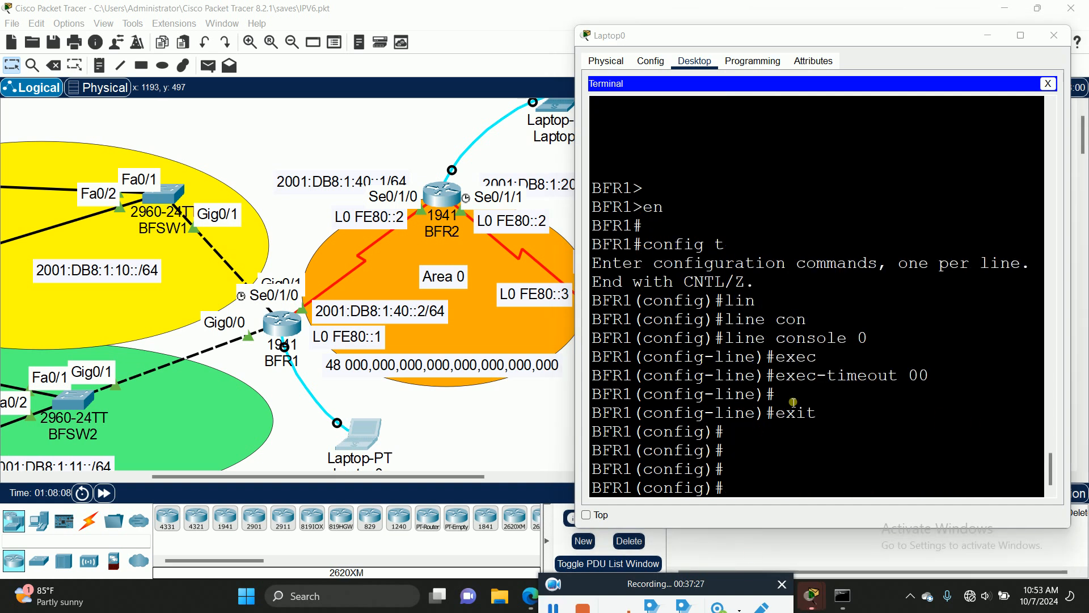
# Enter interface configuration for BFR1's Gig0/1 with int gig0/1
pyautogui.scroll(3, 763, 318)
pyautogui.scroll(-3, 767, 333)
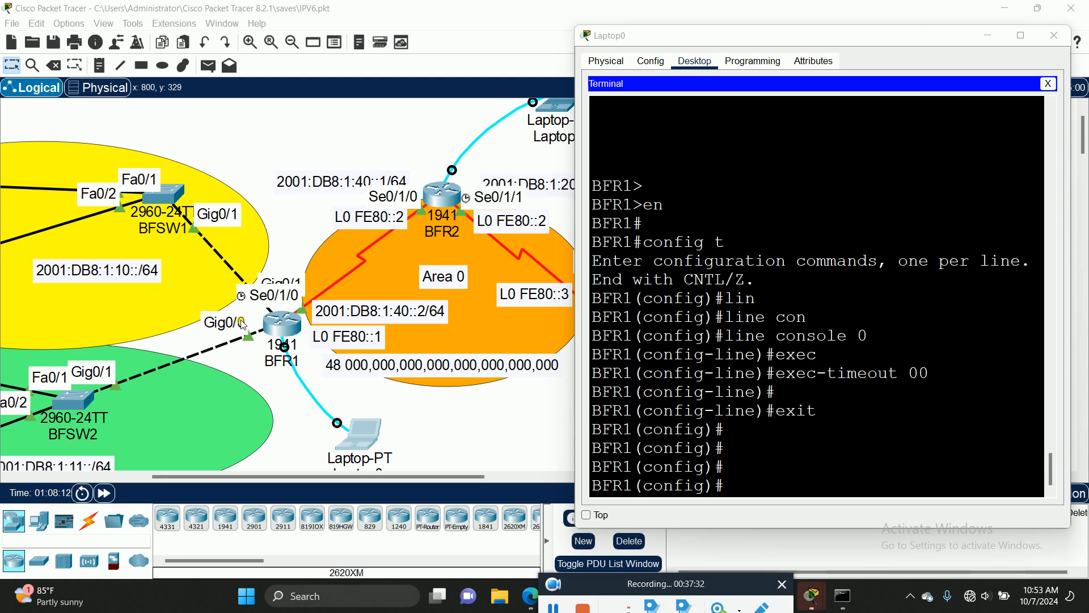
pyautogui.click(747, 488)
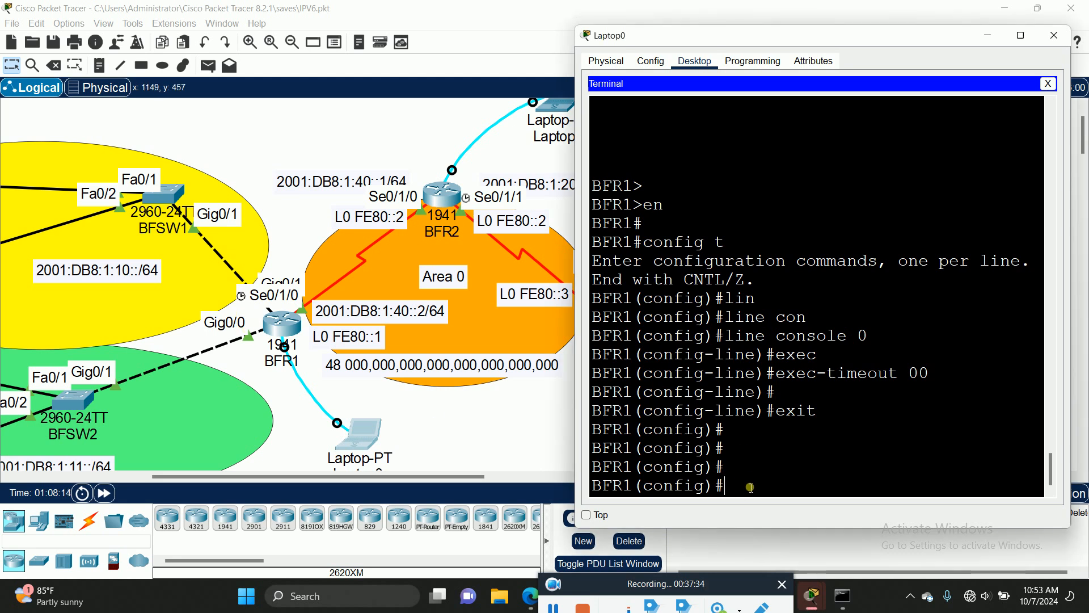
pyautogui.write('int gig0/1')
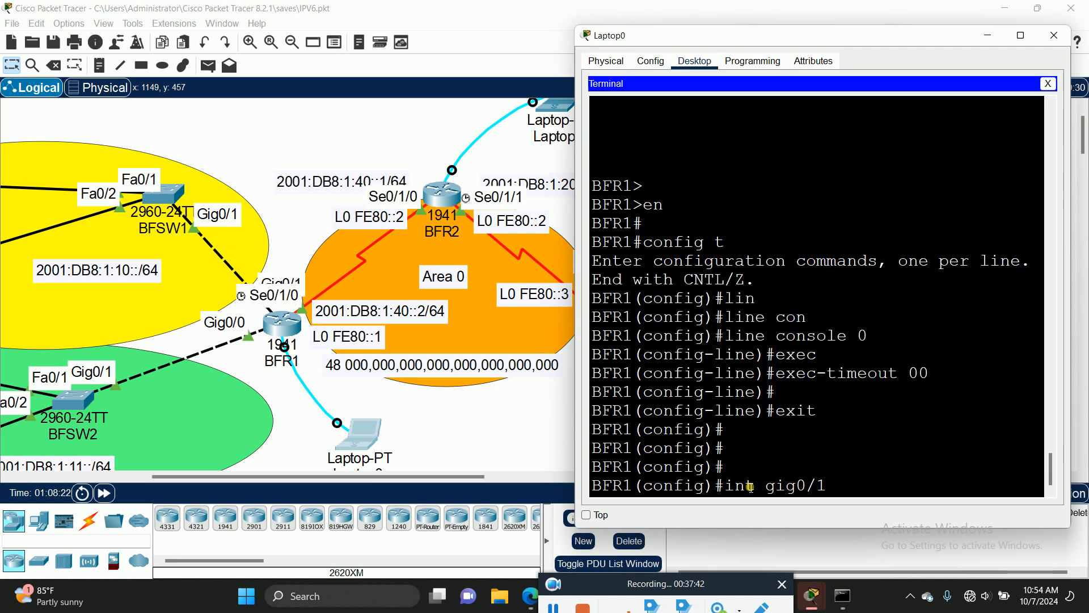
pyautogui.press('Return')
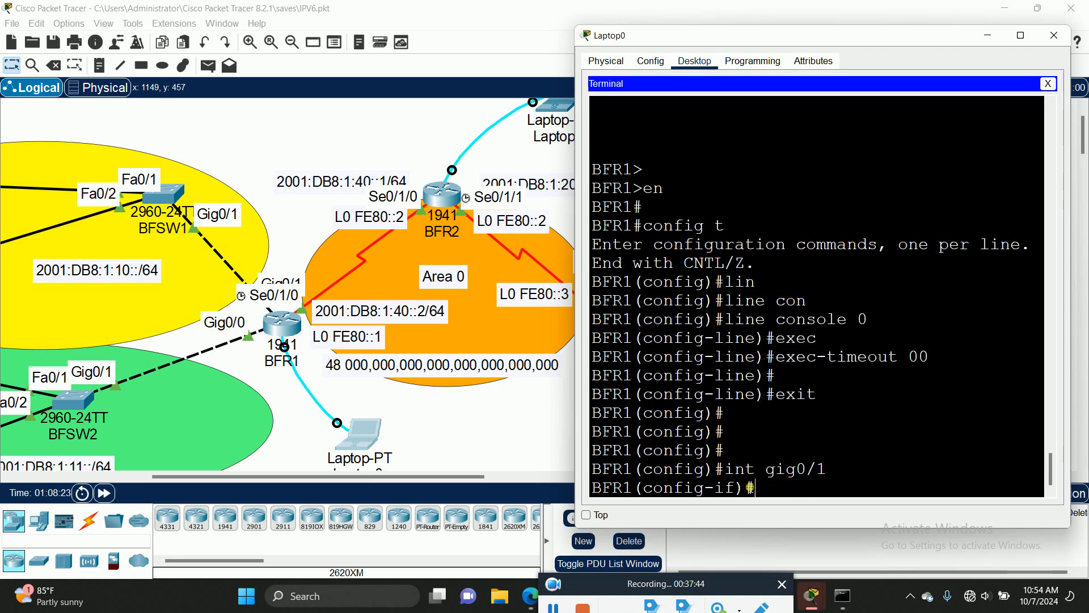
# Enable OSPFv3 on BFR1's Gig0/1 with ipv6 ospf 100 area 0 and exit interface configuration
pyautogui.write('ipv')
pyautogui.press('Tab')
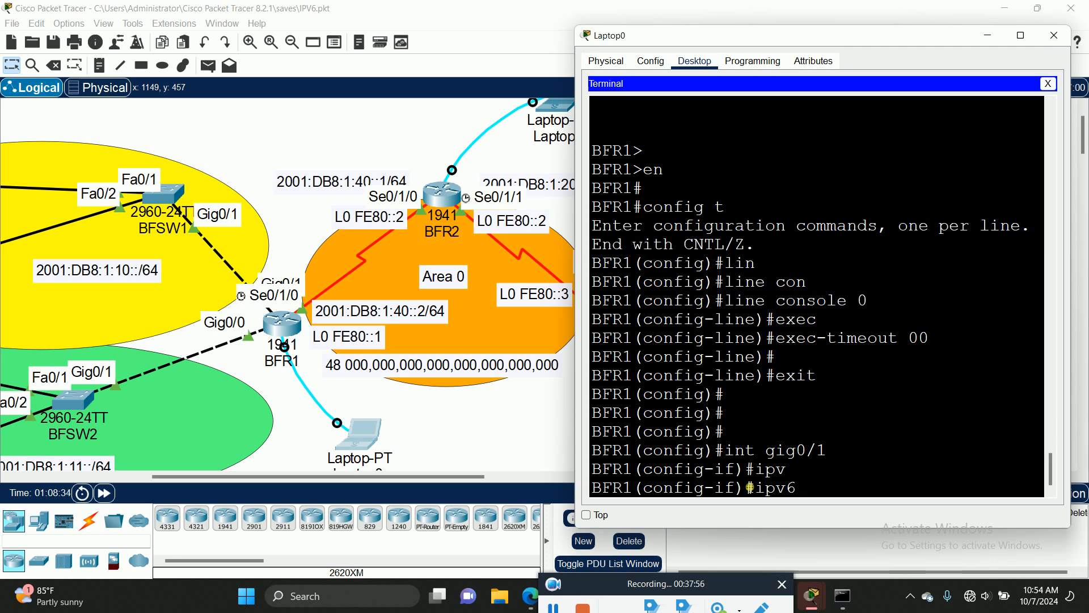
pyautogui.write('osp')
pyautogui.press('Tab')
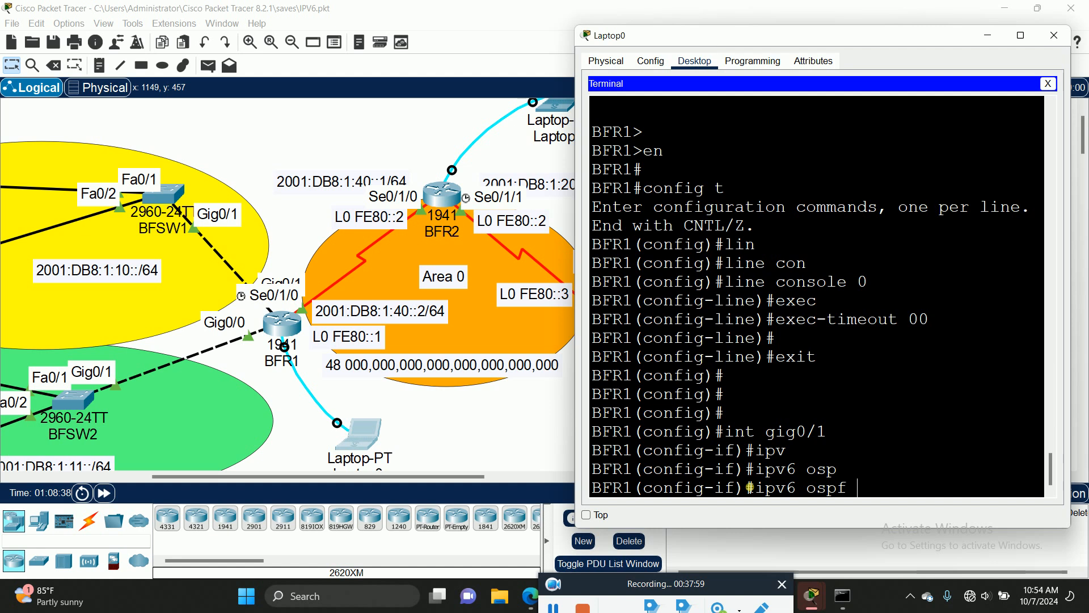
pyautogui.write('100 are')
pyautogui.press('Tab')
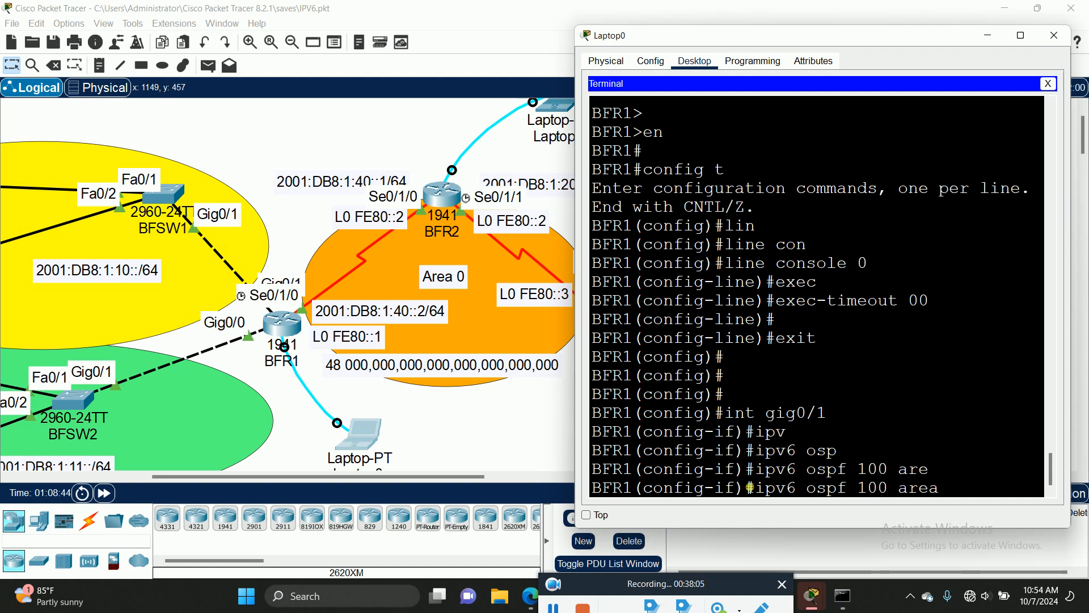
pyautogui.write('0')
pyautogui.press('Return')
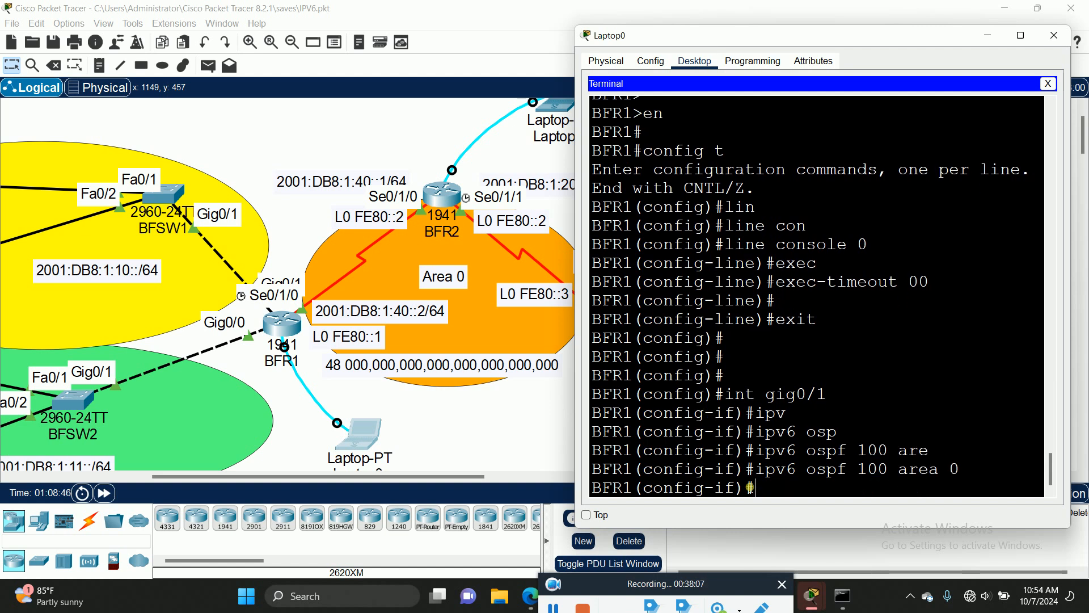
pyautogui.write('exit')
pyautogui.press('Return')
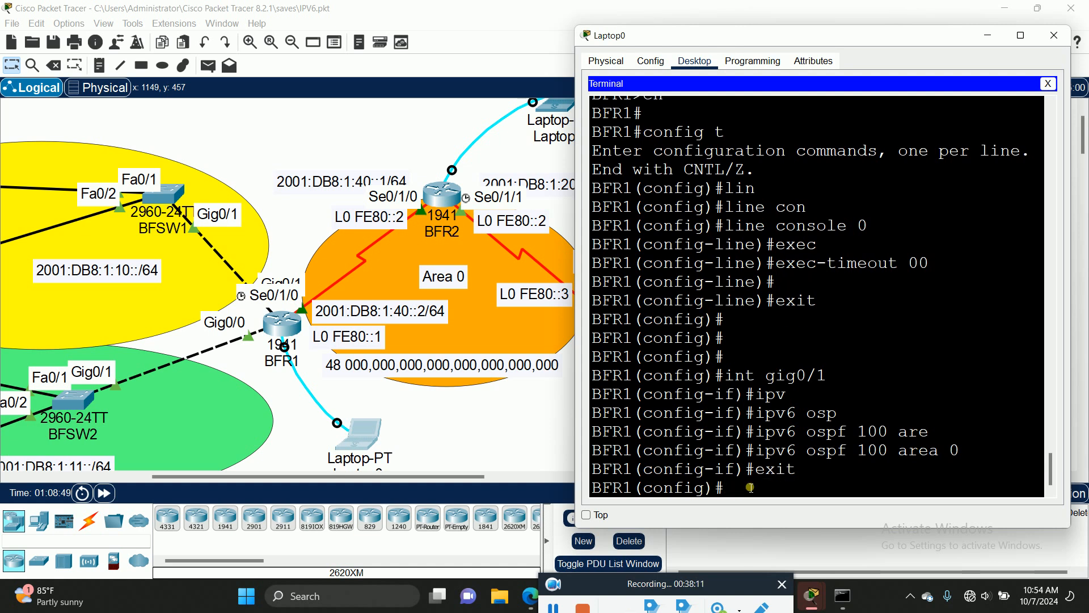
# Enter interface configuration for BFR1's serial link to BFR2 with int se0/1/0
pyautogui.write('int se')
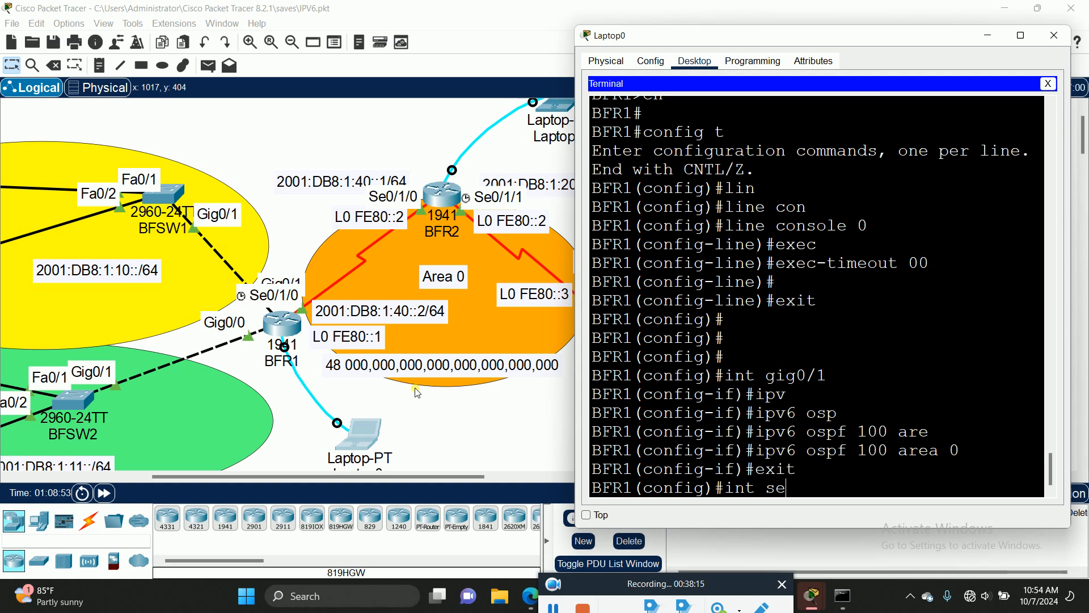
pyautogui.write('0/1/0')
pyautogui.press('Return')
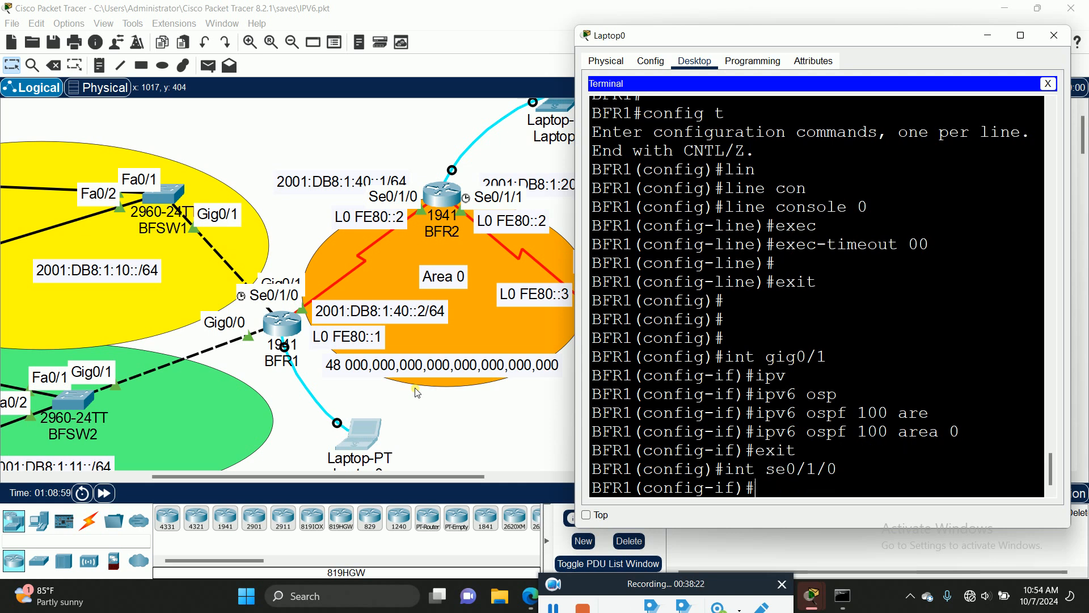
# Enable OSPFv3 on BFR1's Se0/1/0 with ipv6 ospf 100 area 0 and exit interface configuration
pyautogui.write('ipv')
pyautogui.press('Tab')
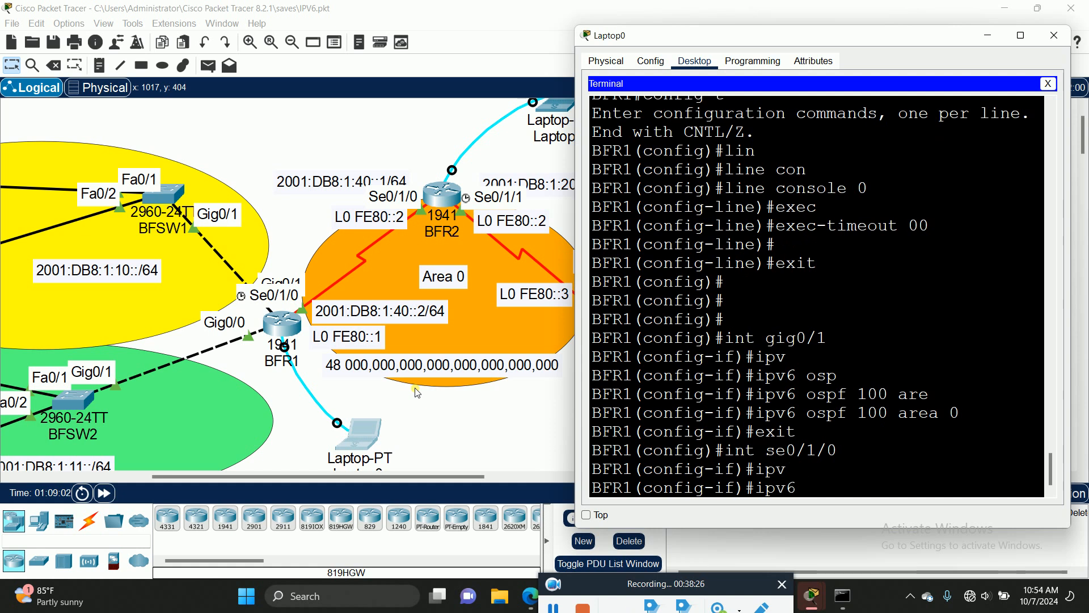
pyautogui.write('osp')
pyautogui.press('Tab')
pyautogui.write('100are')
pyautogui.press('Tab')
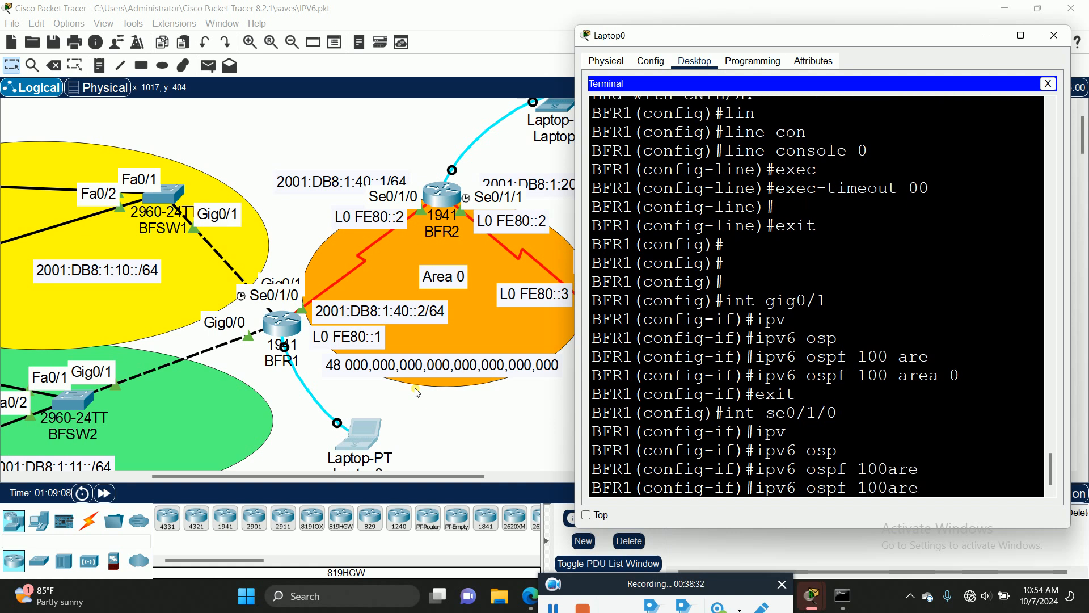
pyautogui.press('BackSpace')
pyautogui.press('BackSpace')
pyautogui.press('BackSpace')
pyautogui.write('are')
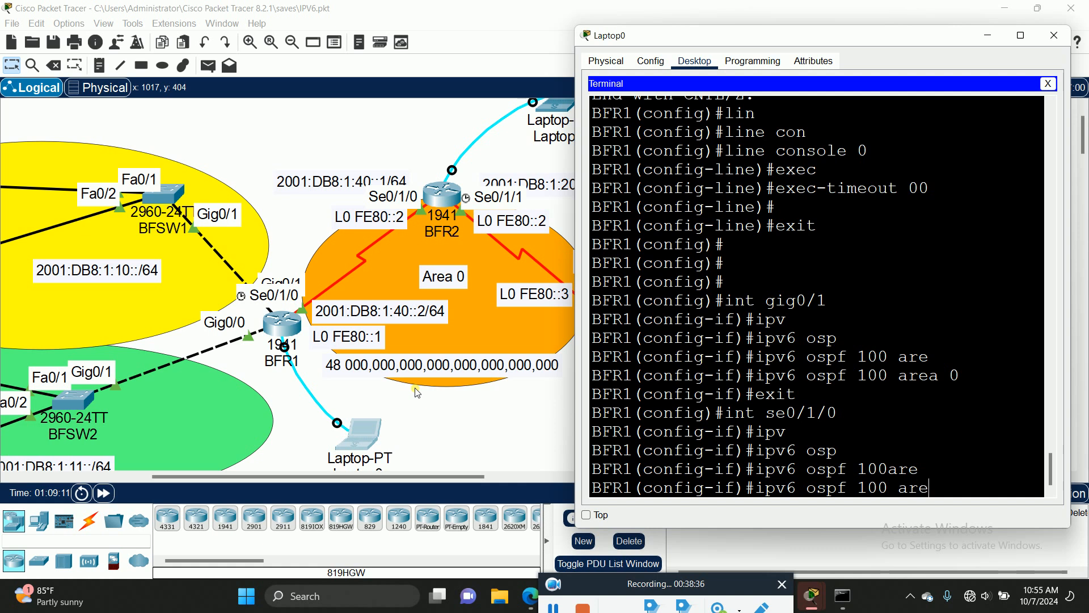
pyautogui.press('Tab')
pyautogui.write('0')
pyautogui.press('Return')
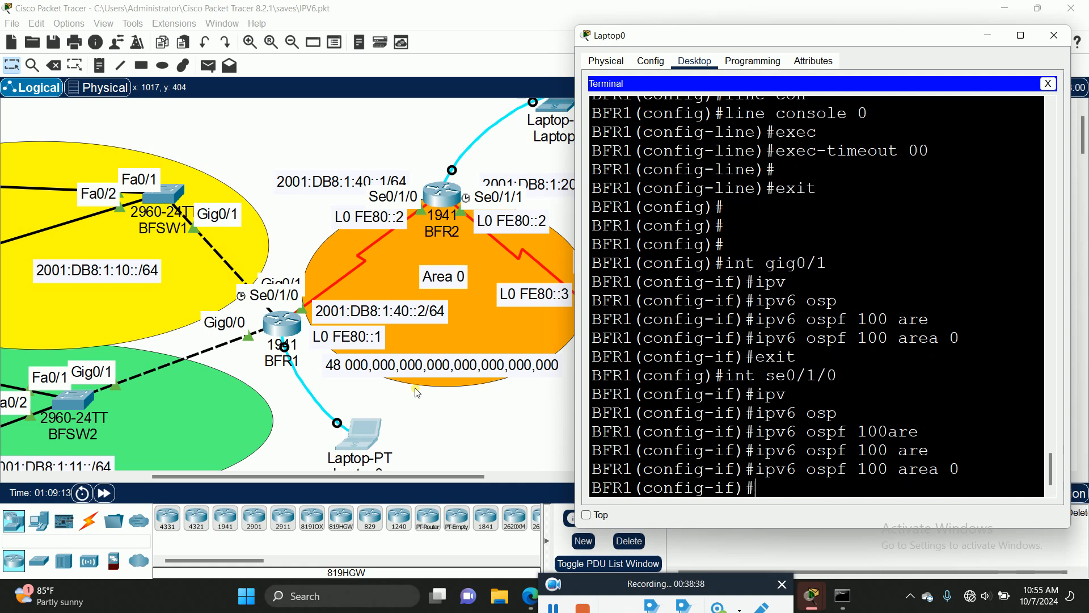
pyautogui.write('exit')
pyautogui.press('Return')
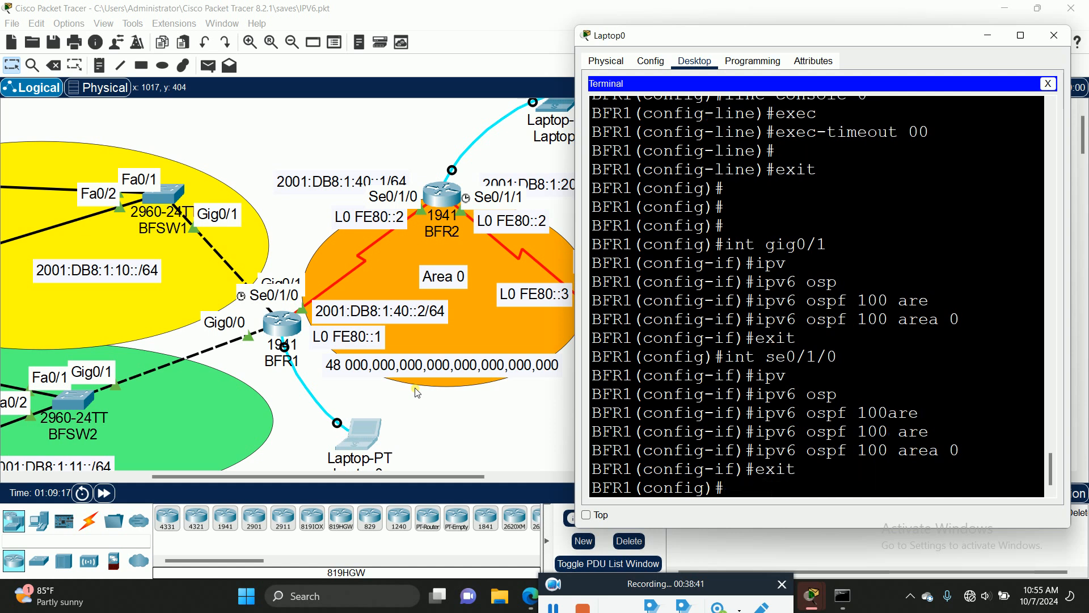
# Enable OSPFv3 on BFR1's loopback 0 interface with ipv6 ospf 100 area 0
pyautogui.write('int lo')
pyautogui.press('Tab')
pyautogui.write('0')
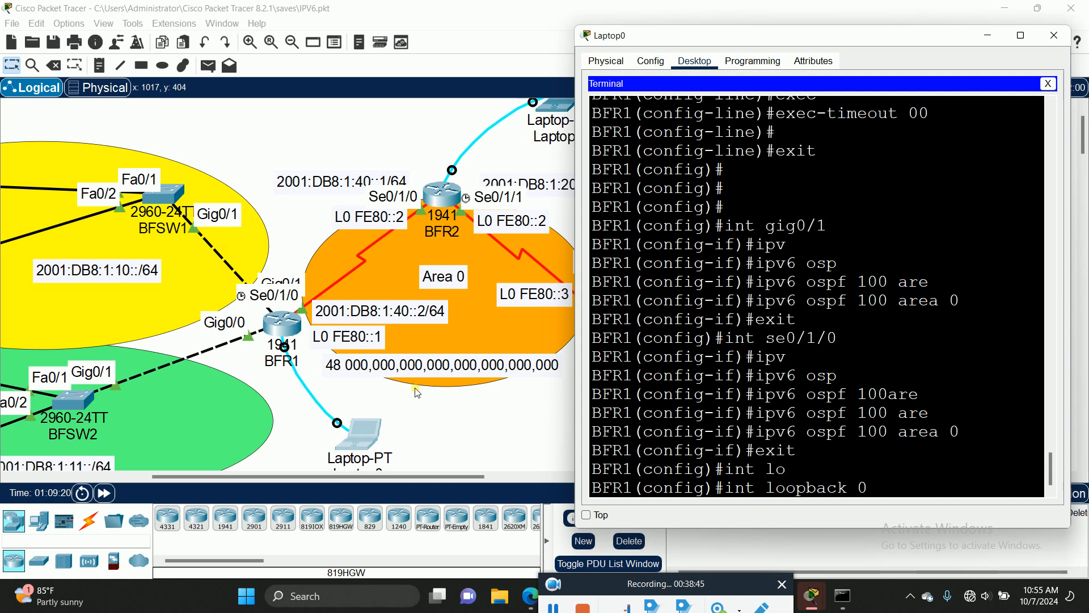
pyautogui.press('Return')
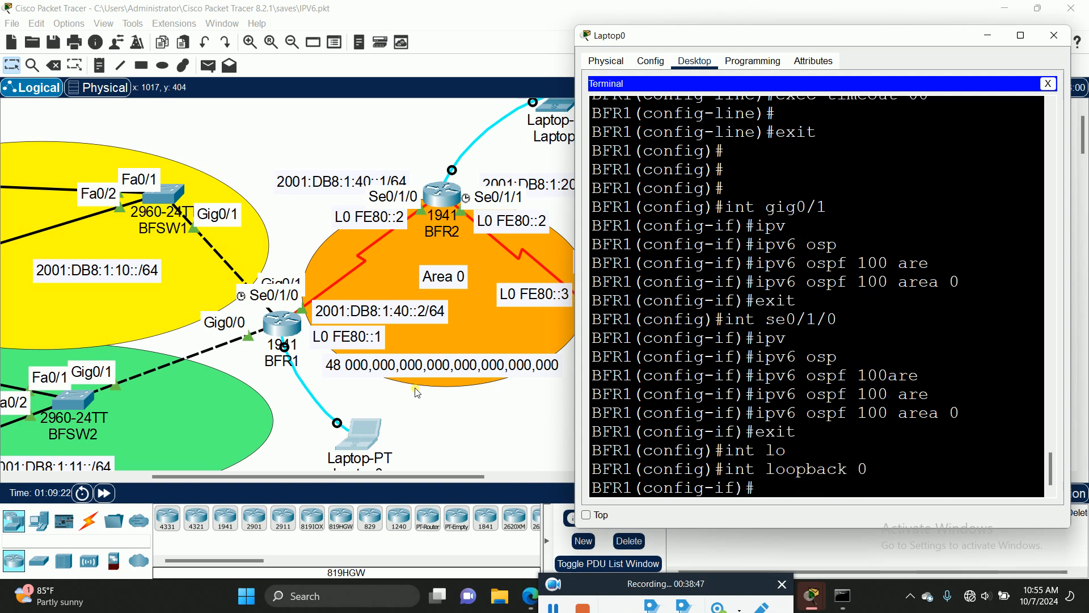
pyautogui.write('ipv')
pyautogui.press('Tab')
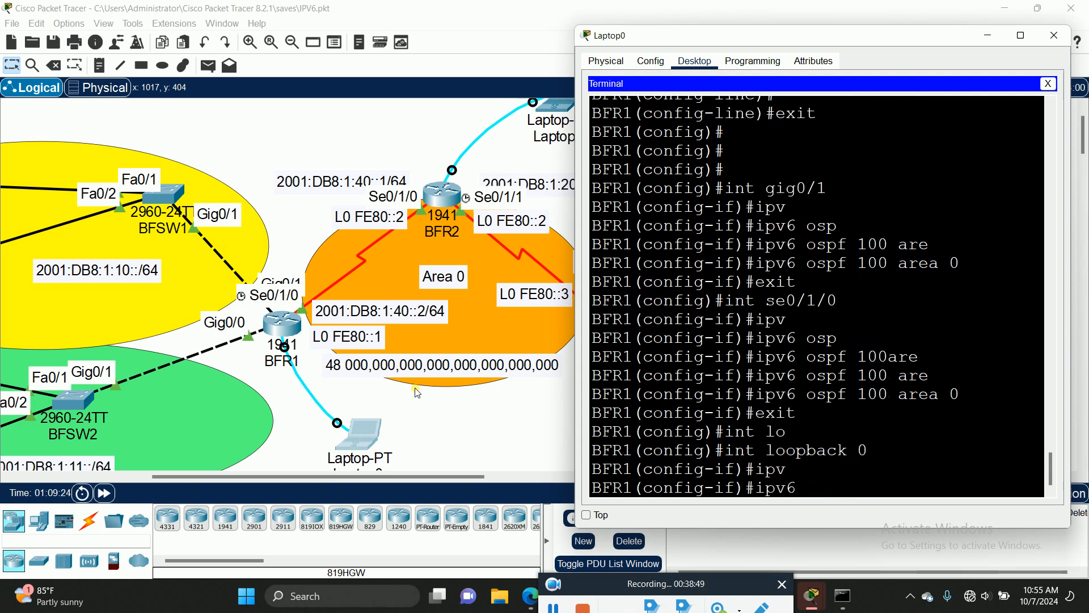
pyautogui.write('osp')
pyautogui.press('Tab')
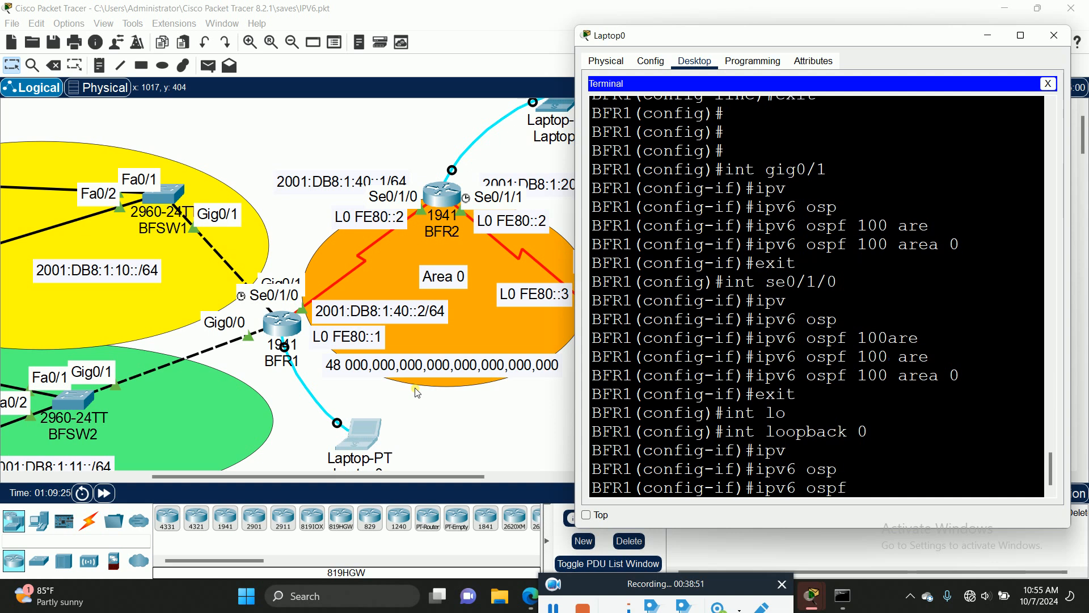
pyautogui.write('are')
pyautogui.press('Tab')
pyautogui.press('BackSpace')
pyautogui.press('BackSpace')
pyautogui.press('BackSpace')
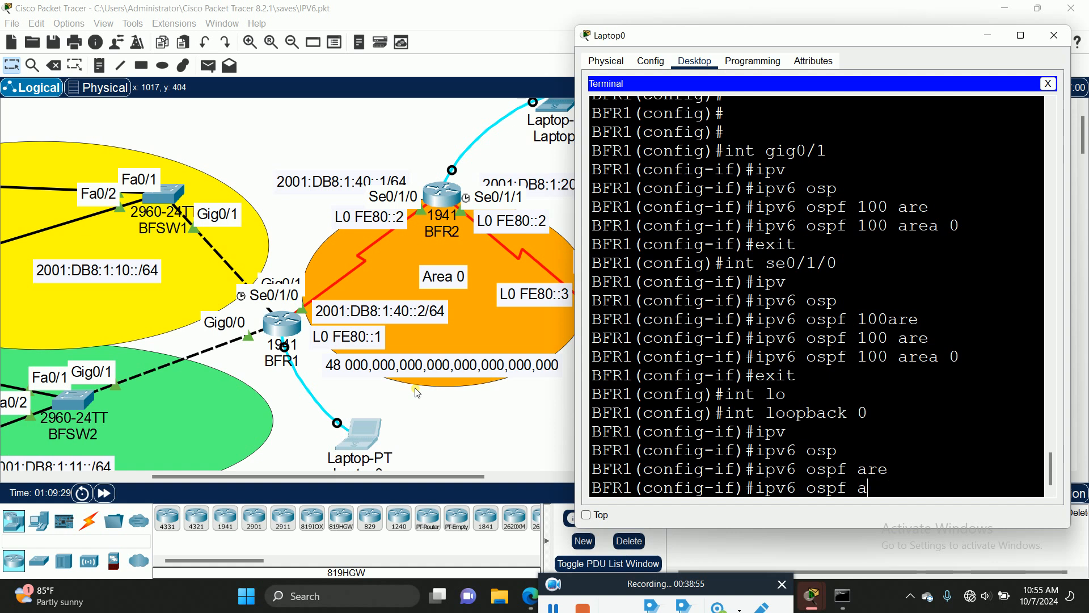
pyautogui.write('100 are')
pyautogui.press('Tab')
pyautogui.write('0')
pyautogui.press('Return')
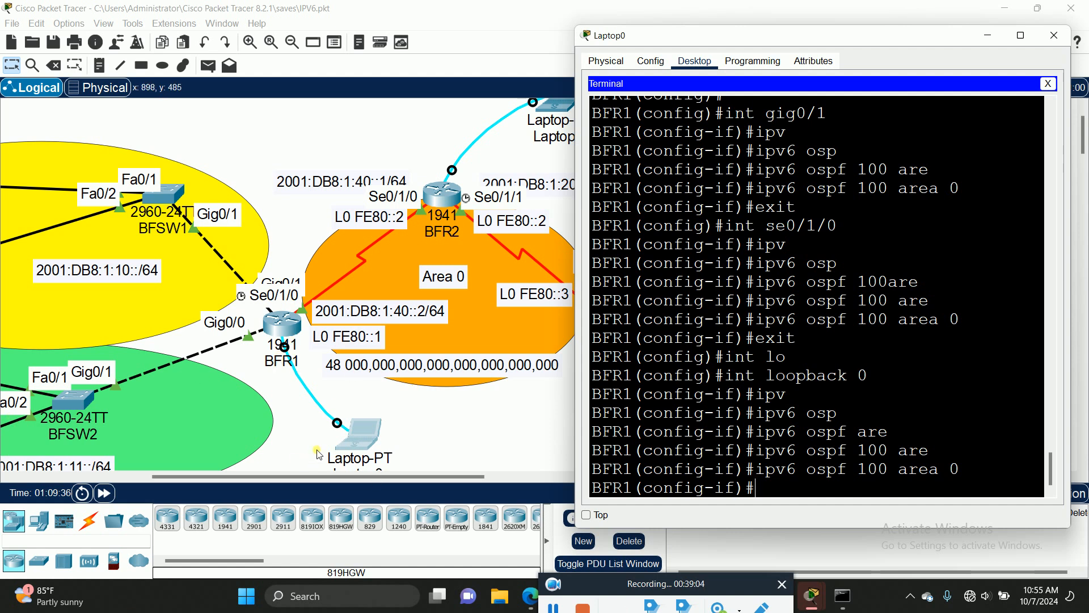
# Bring up BFR2's console terminal on Laptop1
pyautogui.click(433, 121)
pyautogui.scroll(2, 710, 236)
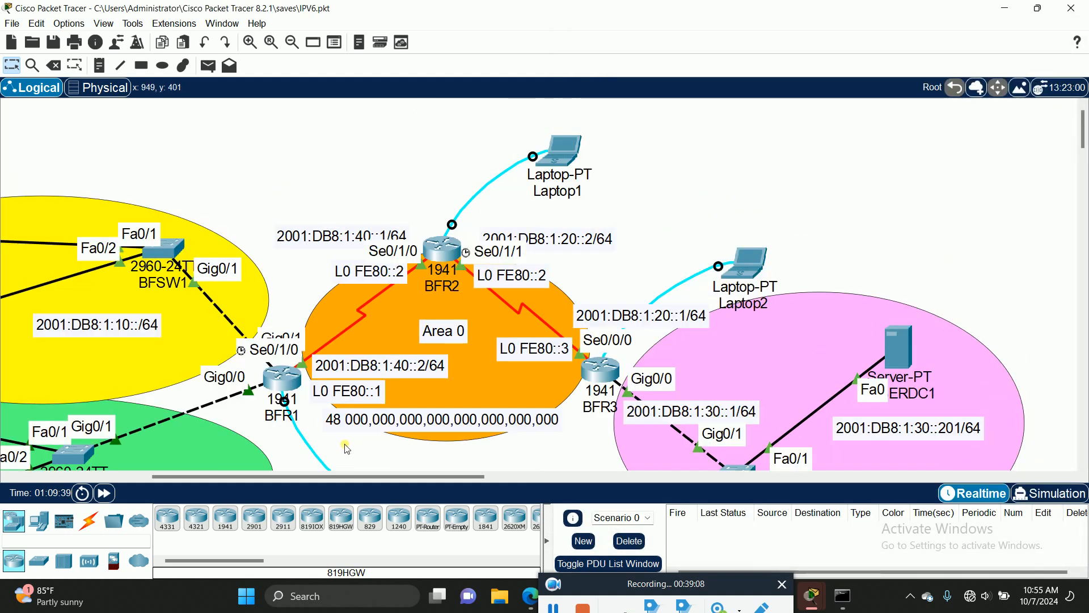
pyautogui.moveTo(336, 476); pyautogui.dragTo(415, 479)
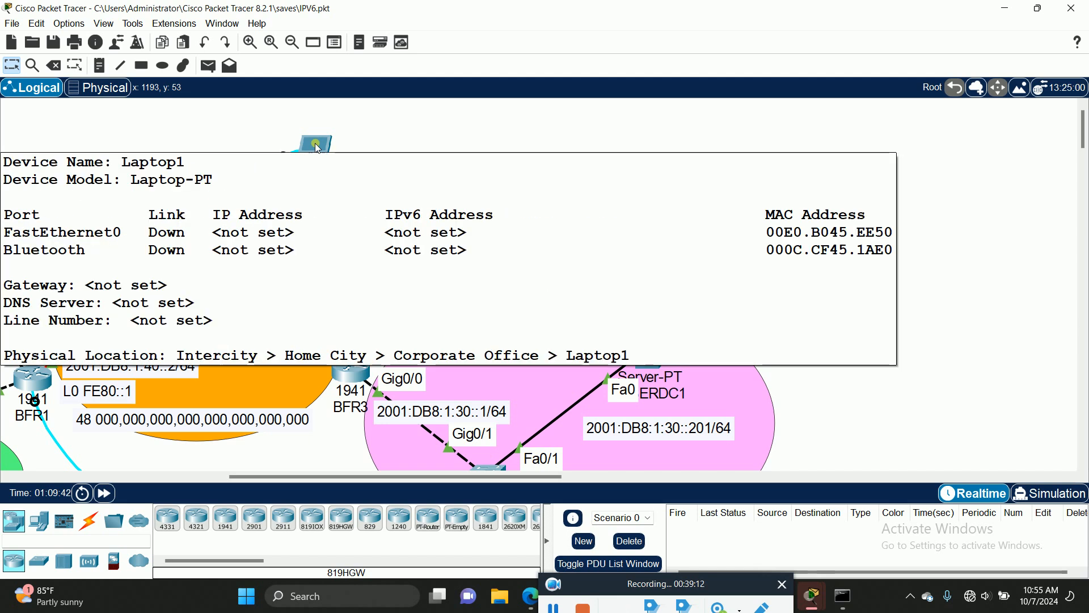
pyautogui.click(317, 149)
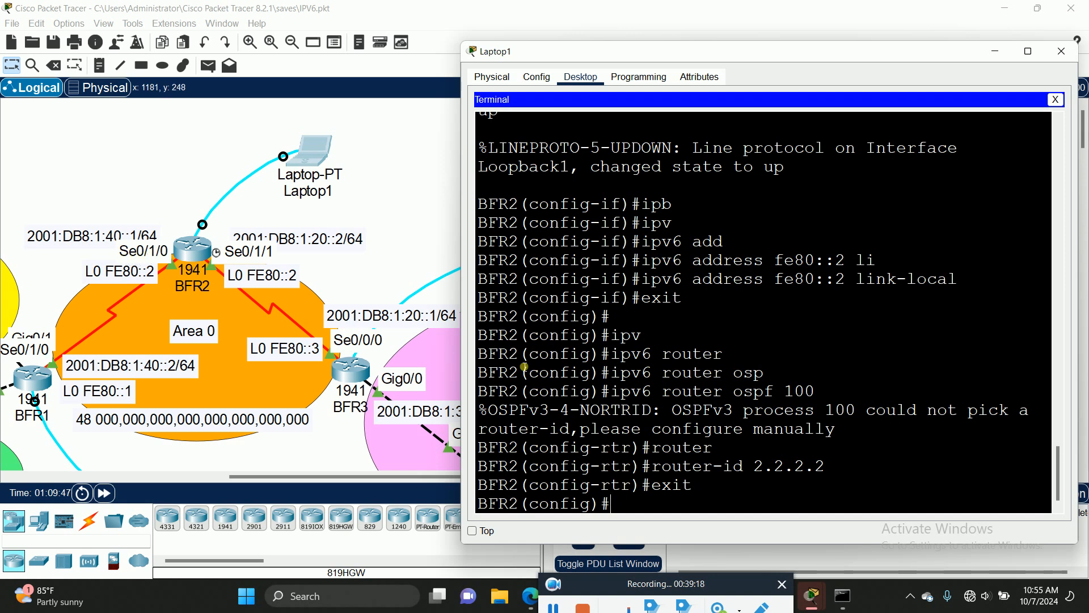
# Enable OSPFv3 on BFR2's Se0/1/0 with ipv6 ospf 100 area 0 and exit interface configuration
pyautogui.write('int se0/1/0')
pyautogui.press('Return')
pyautogui.write('ipv')
pyautogui.press('Tab')
pyautogui.write('os')
pyautogui.press('Tab')
pyautogui.write('100 are')
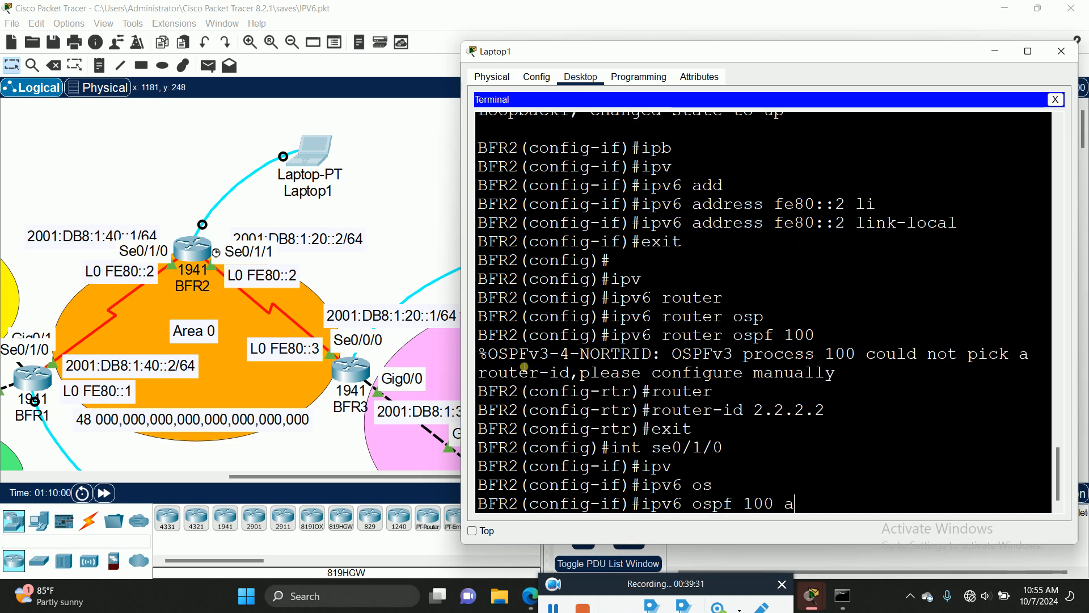
pyautogui.press('Tab')
pyautogui.write('0')
pyautogui.press('Return')
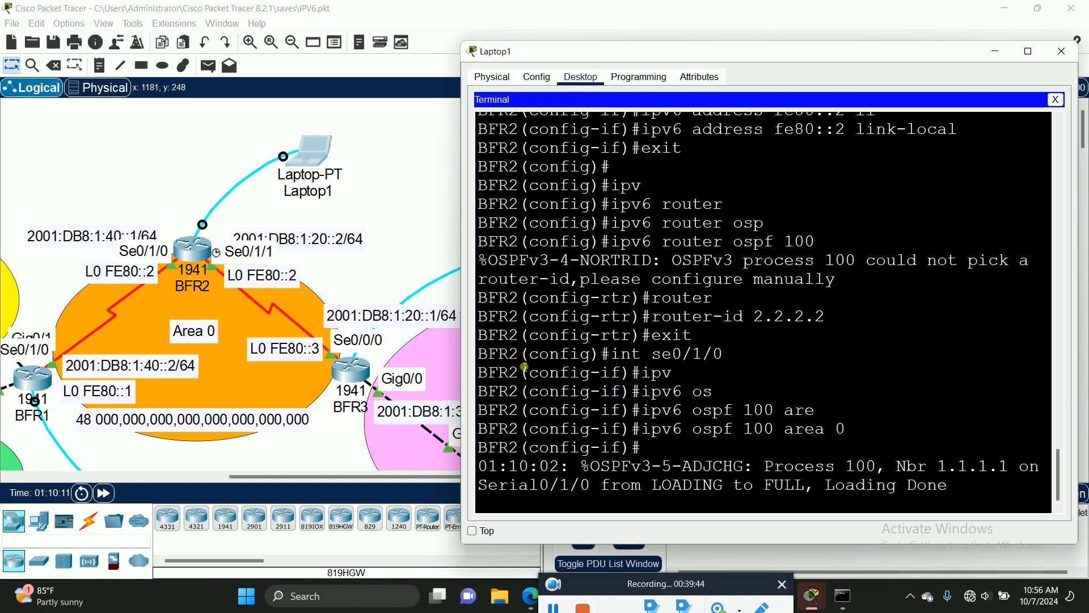
pyautogui.press('Return')
pyautogui.write('exit')
pyautogui.press('Return')
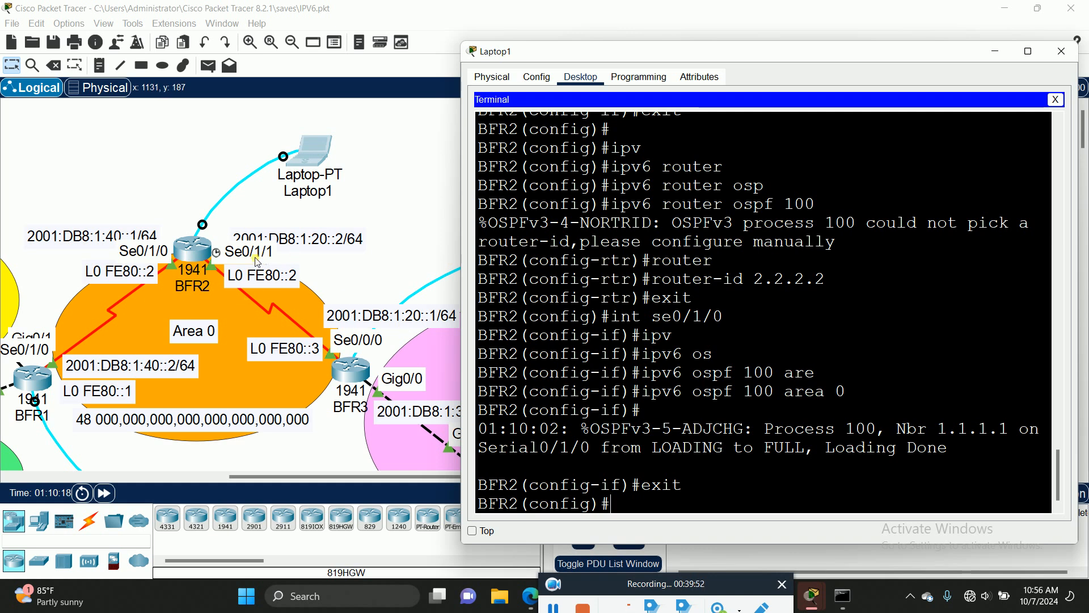
# Enter interface configuration for BFR2's serial link to BFR3 with int se0/1/1
pyautogui.write('exit')
pyautogui.press('Up')
pyautogui.press('Up')
pyautogui.press('Up')
pyautogui.press('Up')
pyautogui.press('Up')
pyautogui.press('Up')
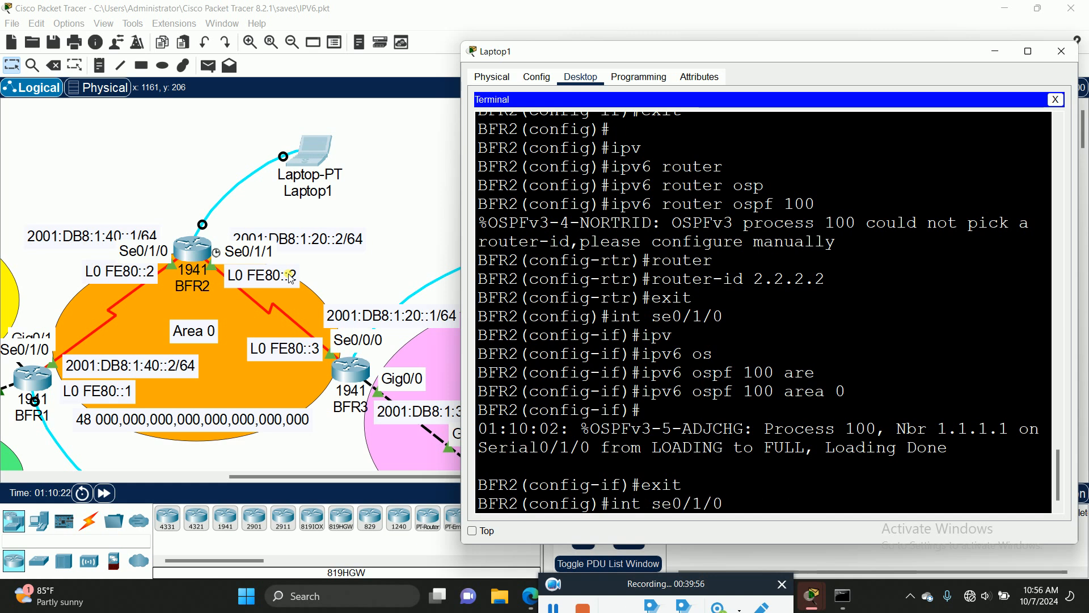
pyautogui.press('BackSpace')
pyautogui.write('1')
pyautogui.press('Return')
# Enable OSPFv3 on BFR2's Se0/1/1 with ipv6 ospf 100 area 0 and exit interface configuration
pyautogui.press('Up')
pyautogui.press('Up')
pyautogui.press('Up')
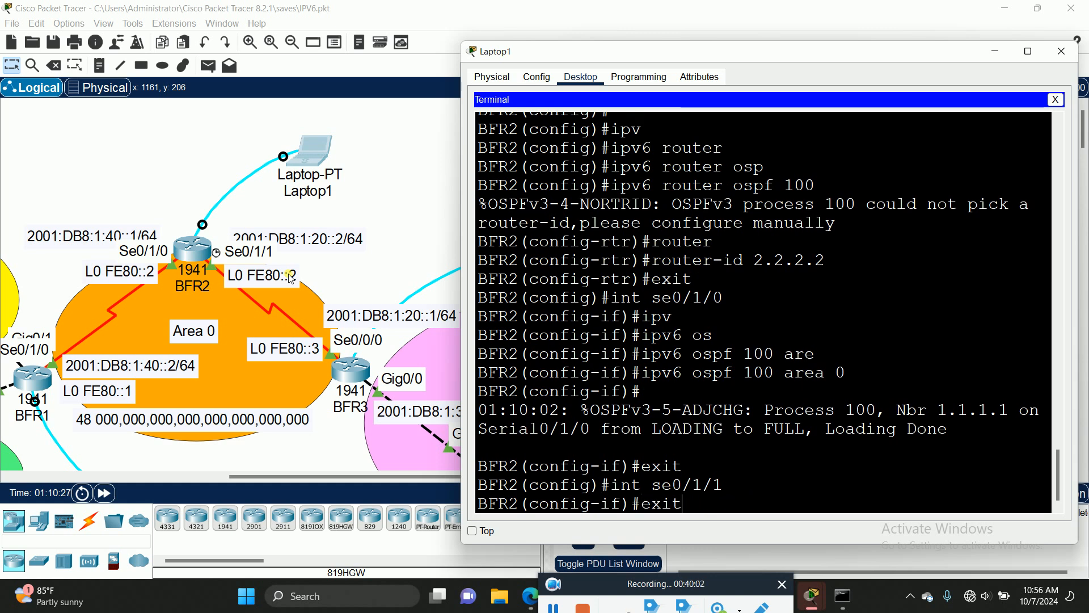
pyautogui.press('Return')
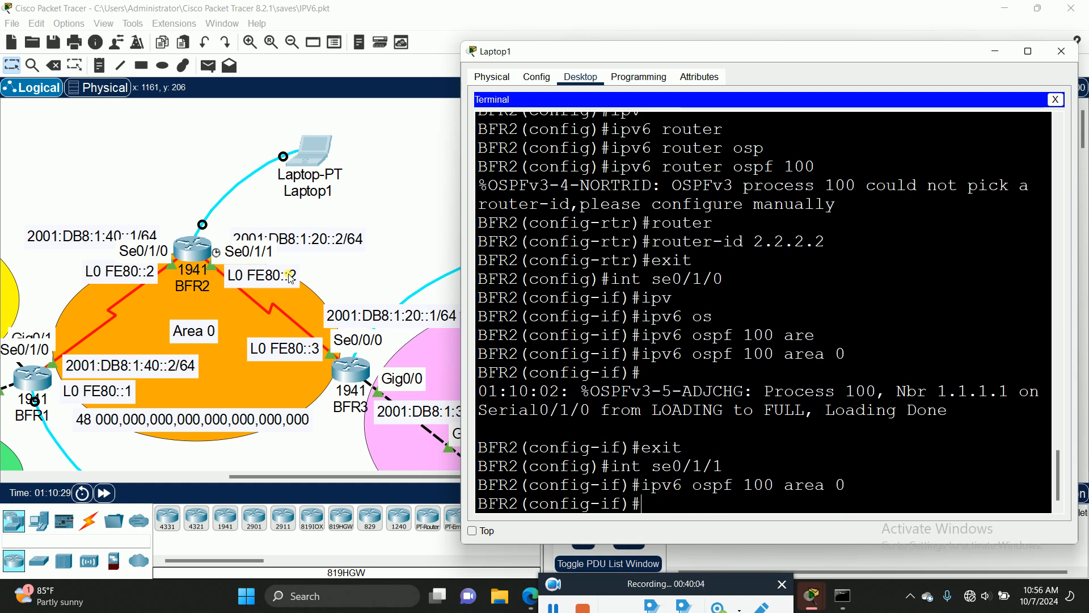
pyautogui.write('in')
pyautogui.press('BackSpace')
pyautogui.press('BackSpace')
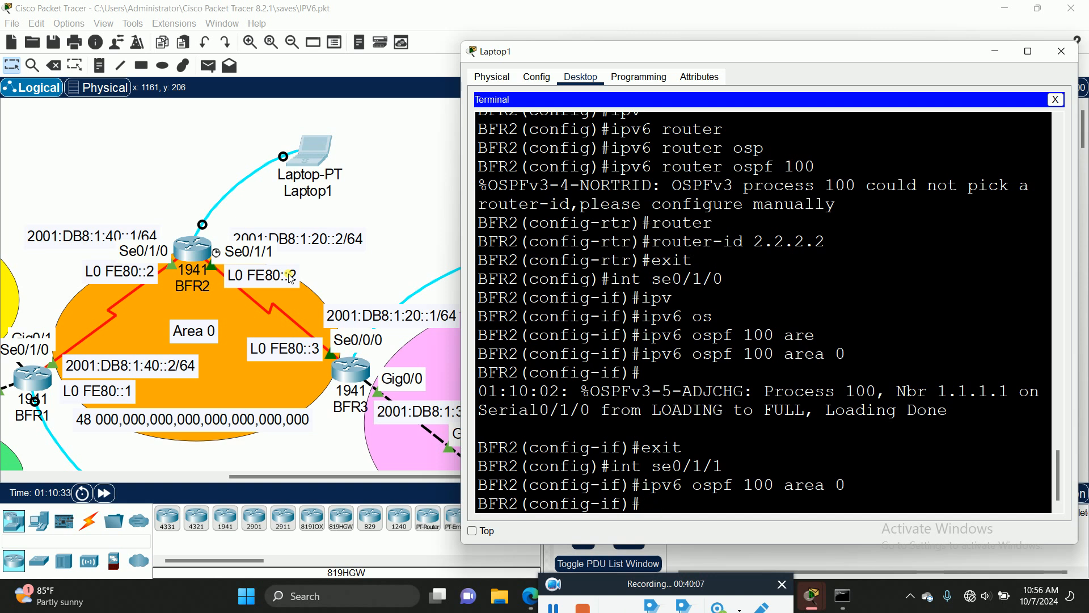
pyautogui.write('exit')
pyautogui.press('Return')
pyautogui.press('Return')
# Enable OSPFv3 on BFR2's loopback 1 interface with ipv6 ospf 100 area 0
pyautogui.write('int')
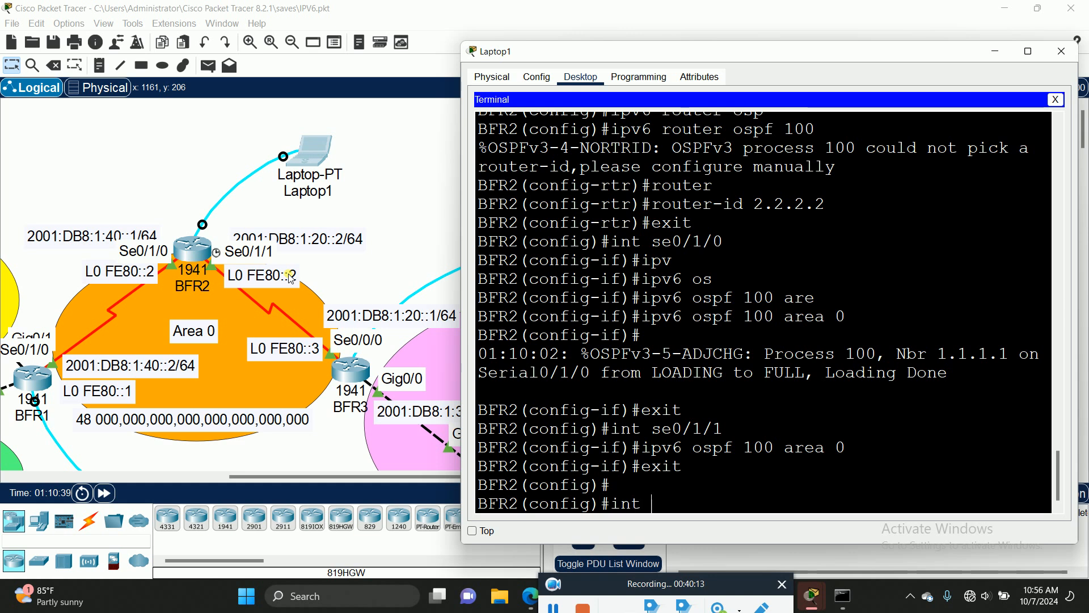
pyautogui.write('lo')
pyautogui.press('Tab')
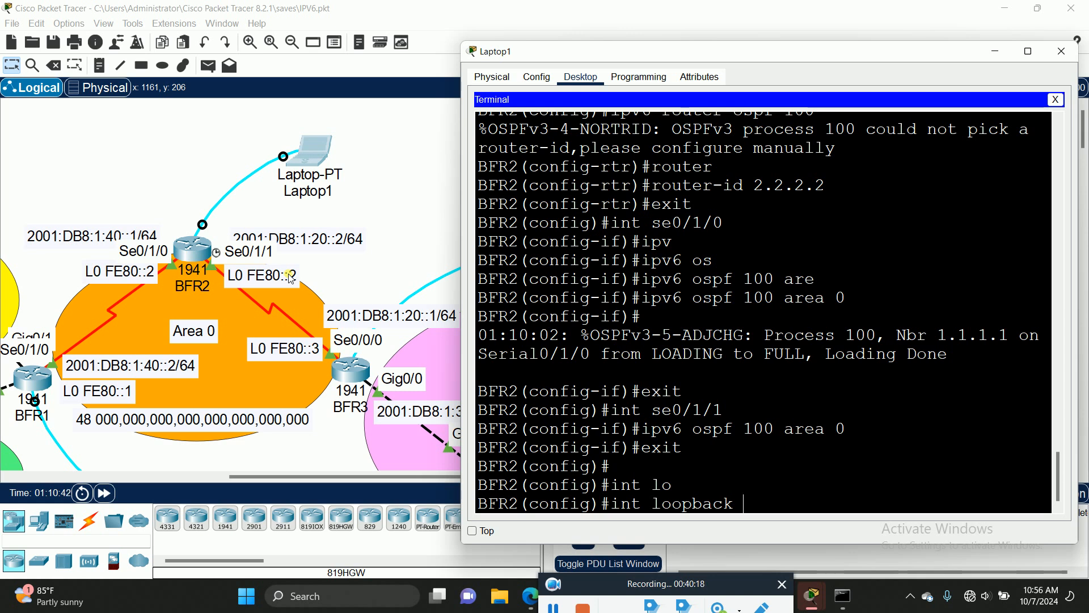
pyautogui.write('1')
pyautogui.press('Return')
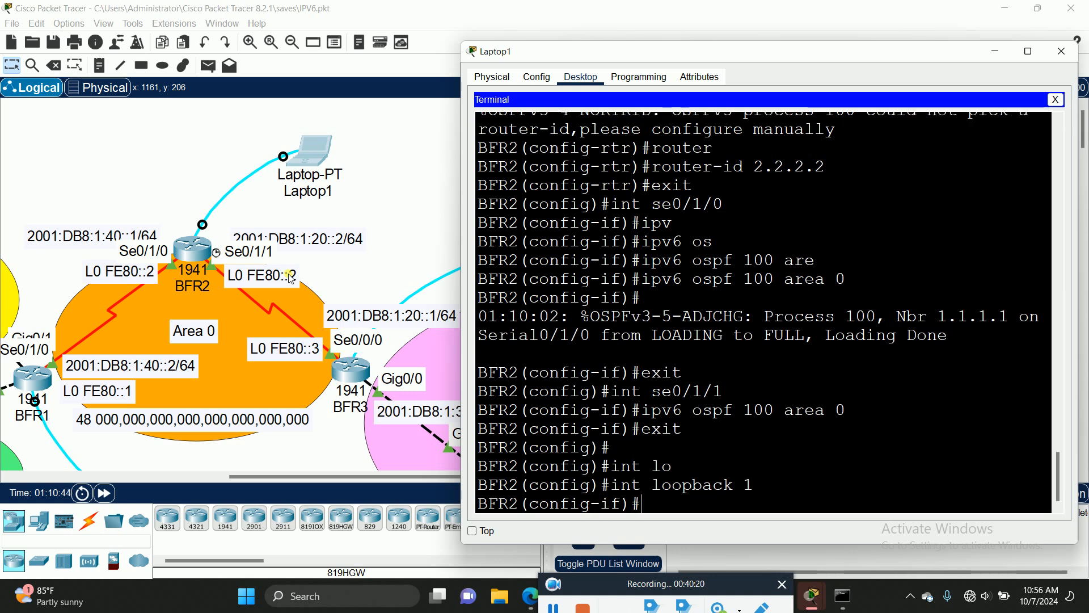
pyautogui.write('ipv')
pyautogui.press('Tab')
pyautogui.write('os')
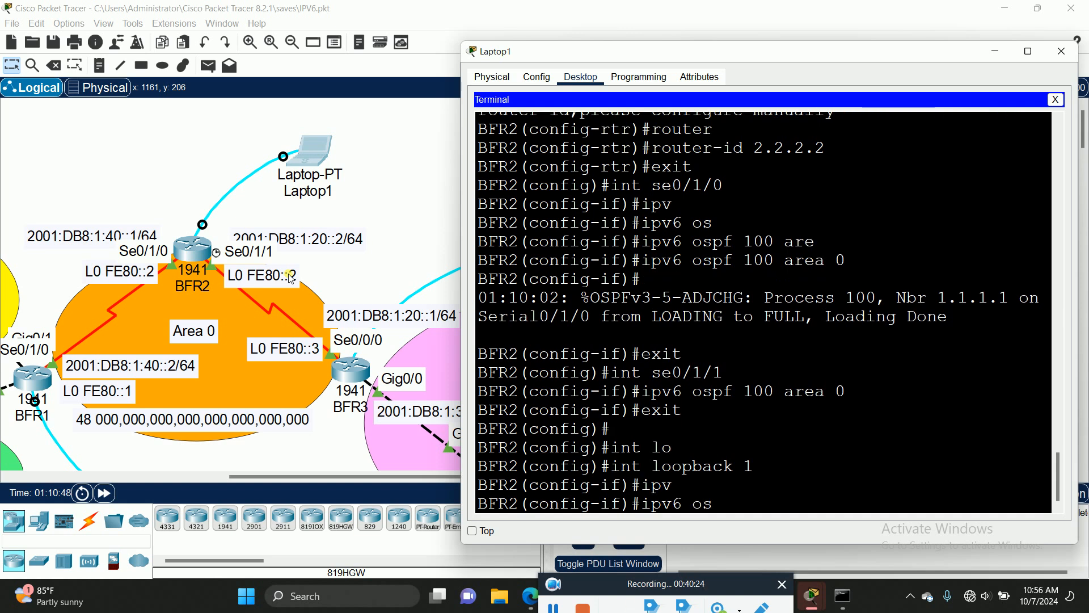
pyautogui.press('Tab')
pyautogui.write('100 ')
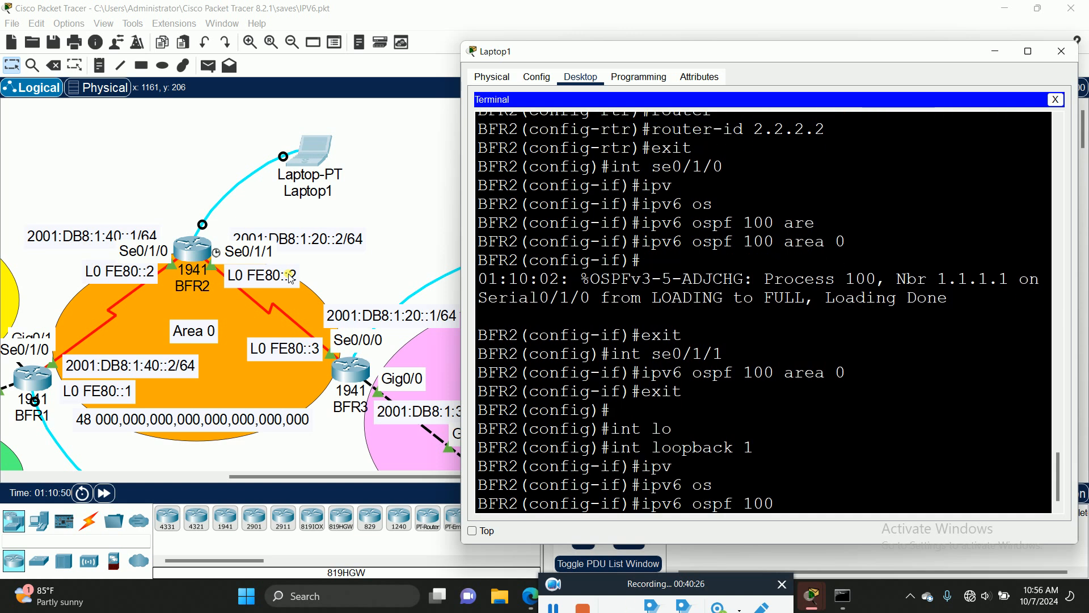
pyautogui.write('are')
pyautogui.press('Tab')
pyautogui.write('0')
pyautogui.press('Return')
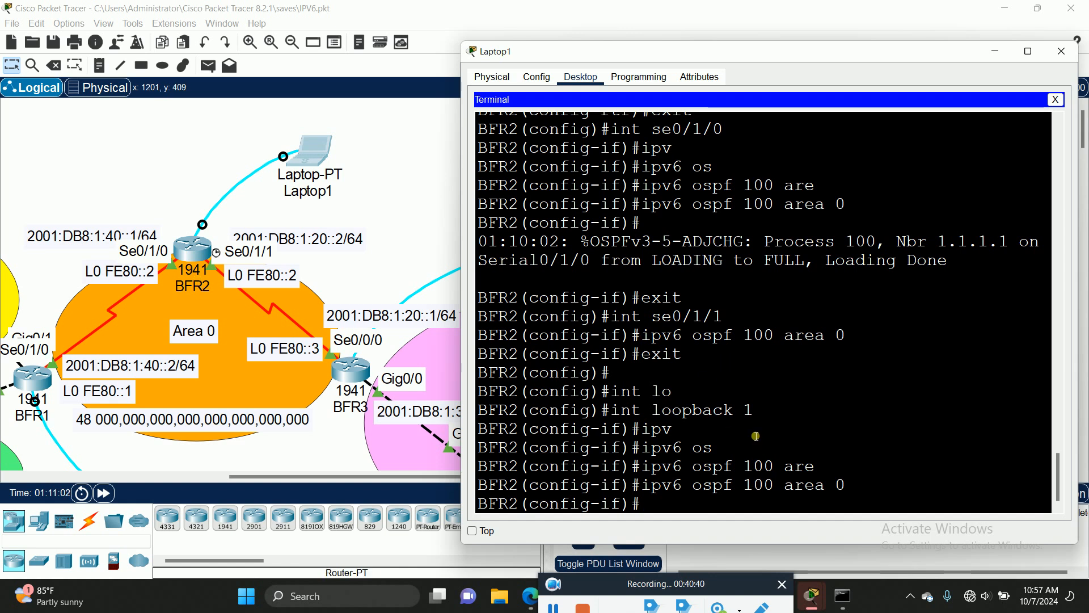
# Review the interface commands entered on BFR2 for loopback 1, Se0/1/1 and Se0/1/0
pyautogui.moveTo(754, 411); pyautogui.dragTo(611, 411)
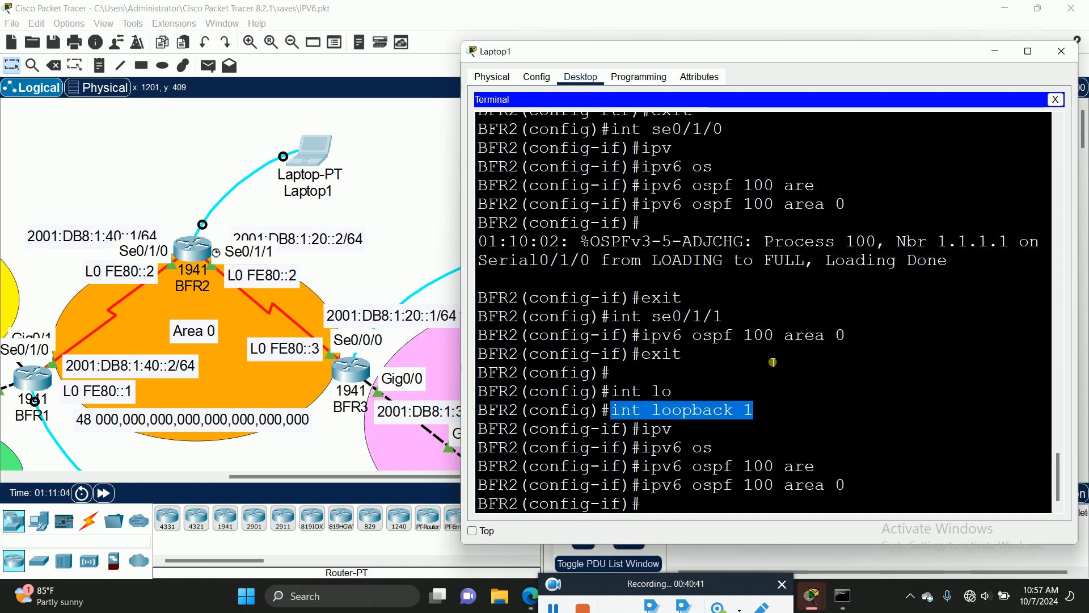
pyautogui.moveTo(724, 318); pyautogui.dragTo(621, 322)
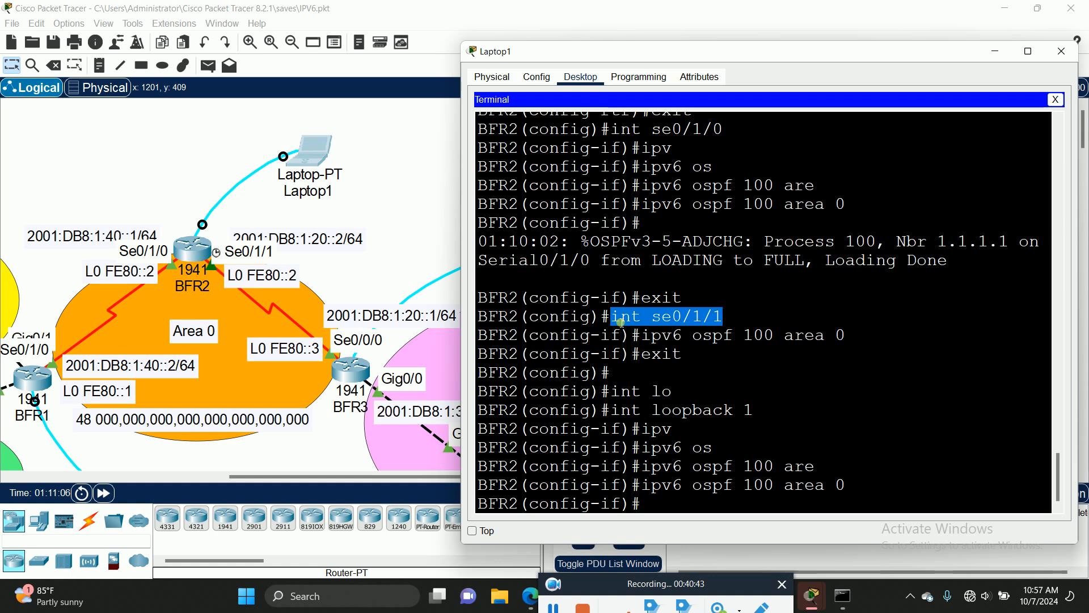
pyautogui.moveTo(728, 130); pyautogui.dragTo(631, 137)
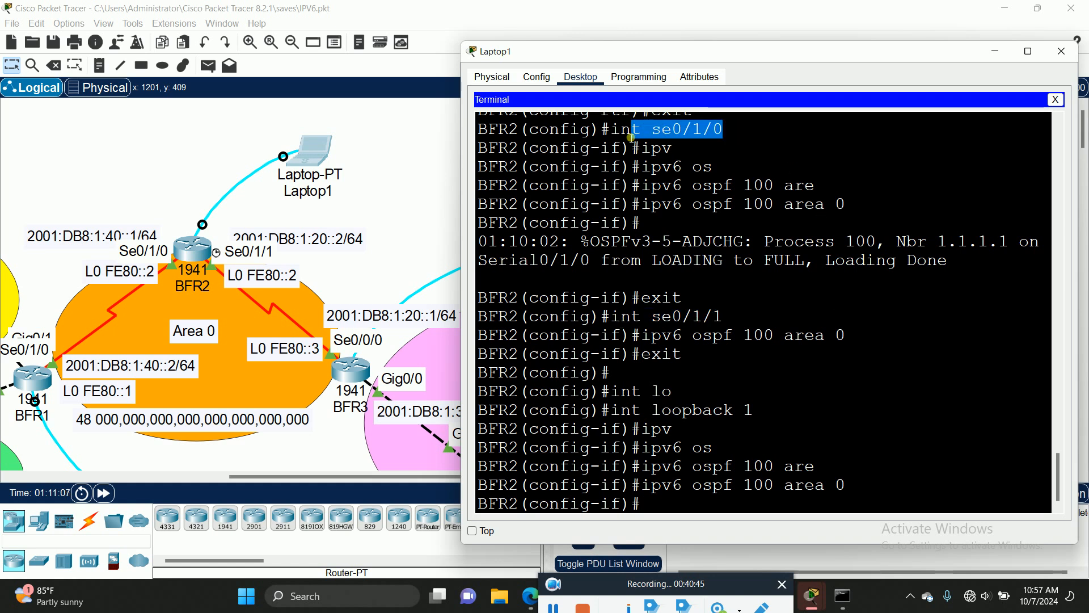
pyautogui.click(713, 166)
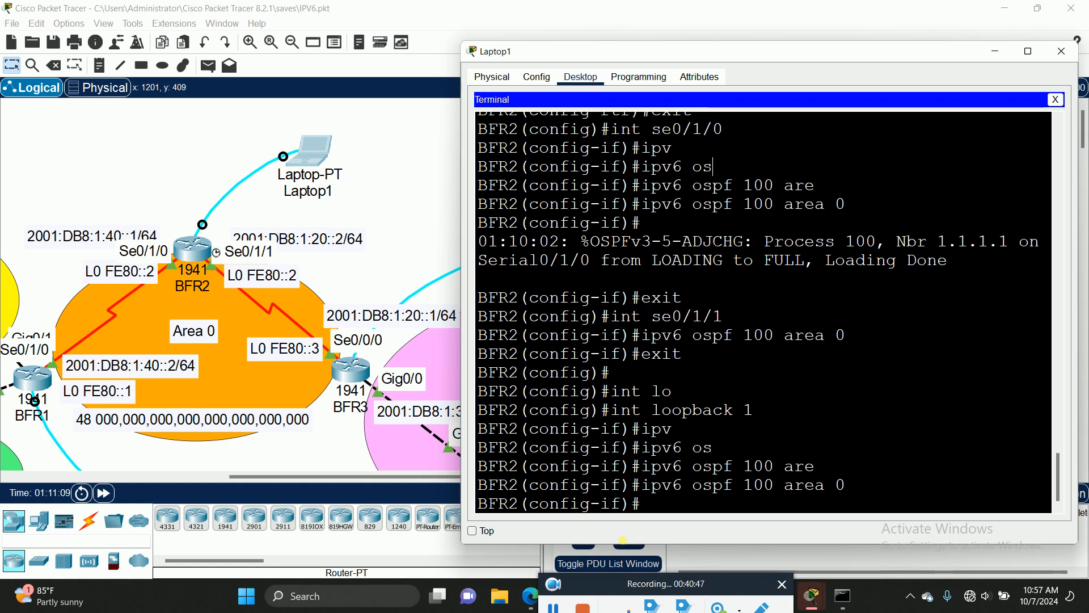
pyautogui.click(554, 608)
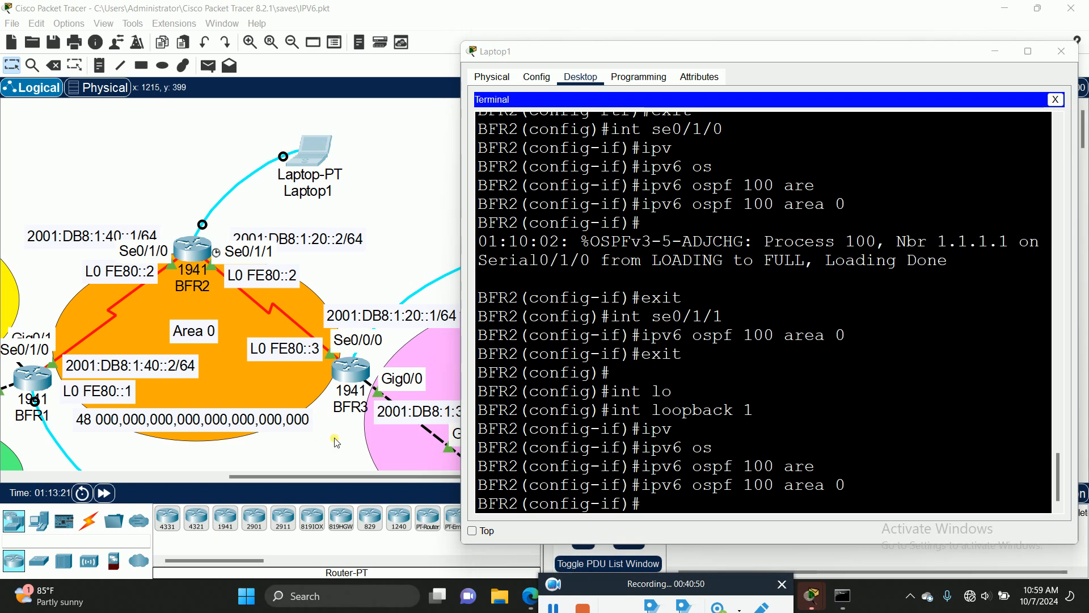
# Bring up BFR3's console terminal on Laptop2 and move its window clear of the topology around BFR3
pyautogui.click(336, 444)
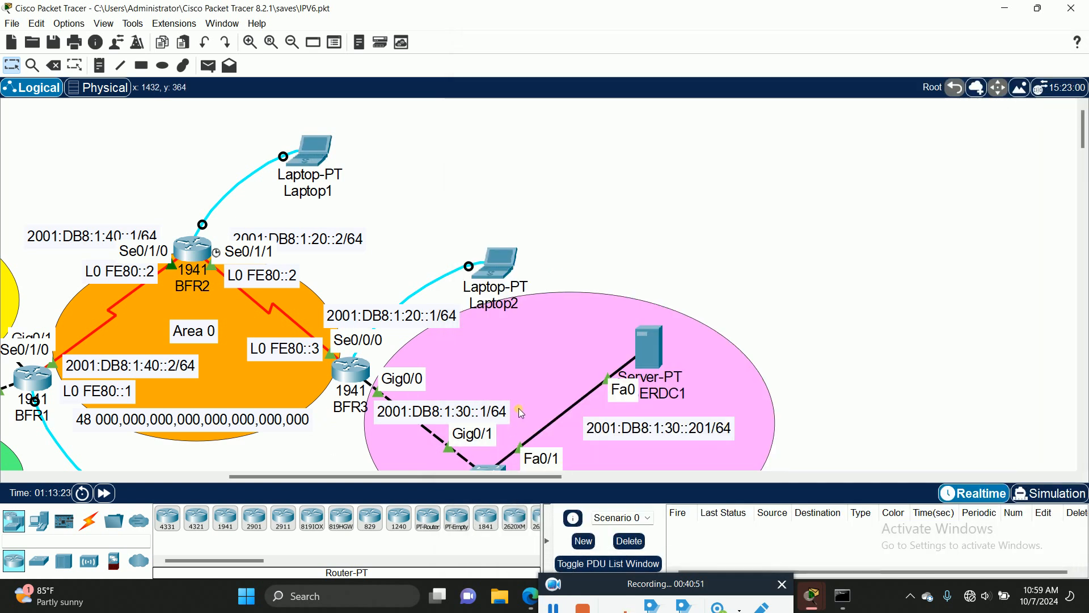
pyautogui.scroll(-1, 525, 394)
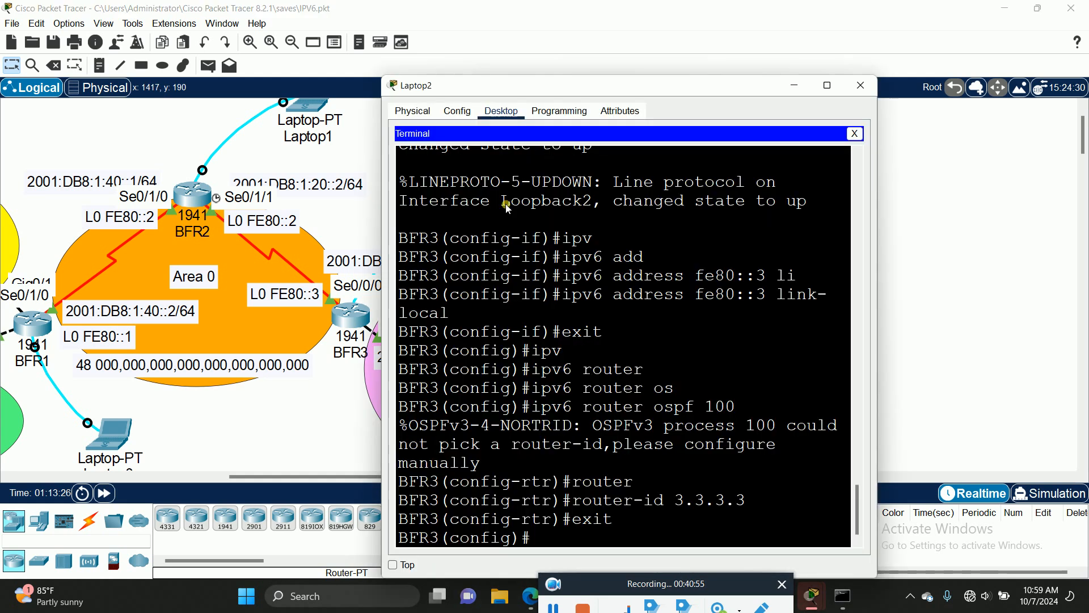
pyautogui.click(502, 209)
pyautogui.moveTo(472, 75); pyautogui.dragTo(628, 48)
pyautogui.click(709, 516)
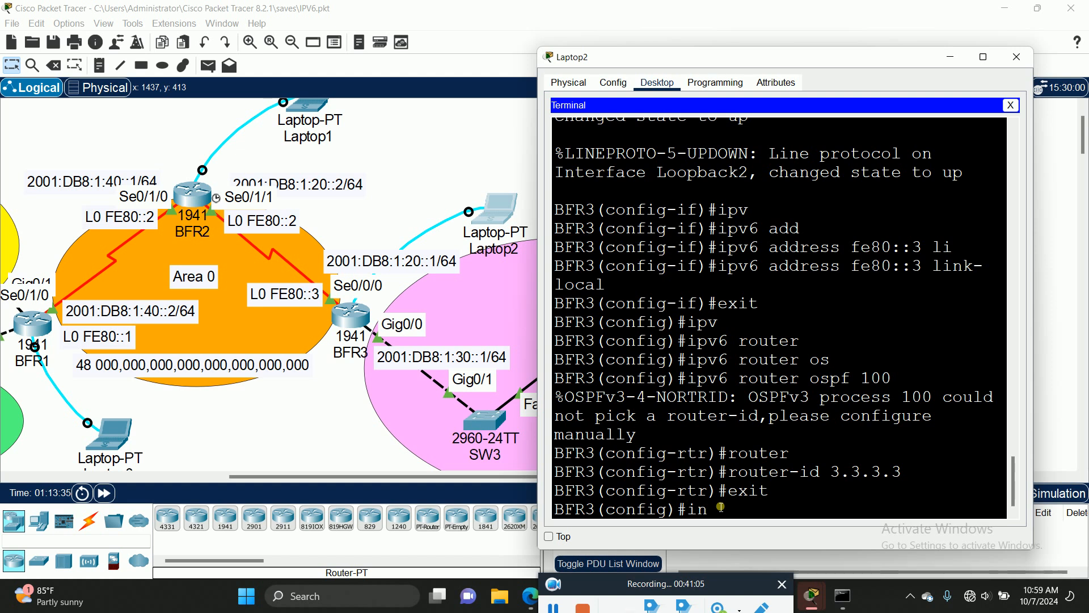
# Enable OSPFv3 on BFR3's Se0/0/0 with ipv6 ospf 100 area 0
pyautogui.write('t')
pyautogui.write('se0/0/0')
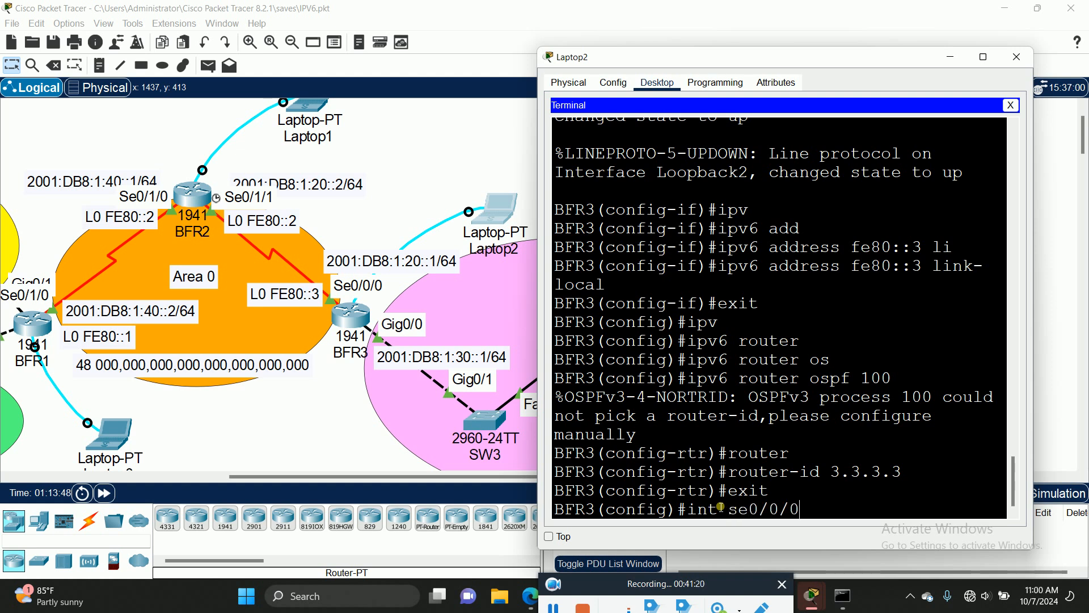
pyautogui.press('Return')
pyautogui.write('ip')
pyautogui.press('Tab')
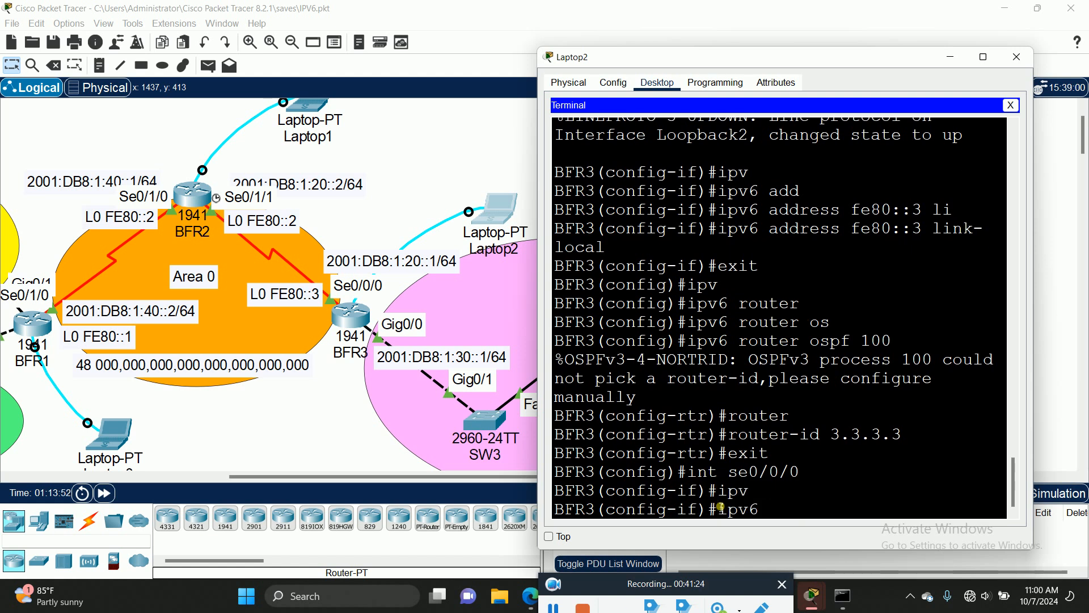
pyautogui.write('so')
pyautogui.press('Tab')
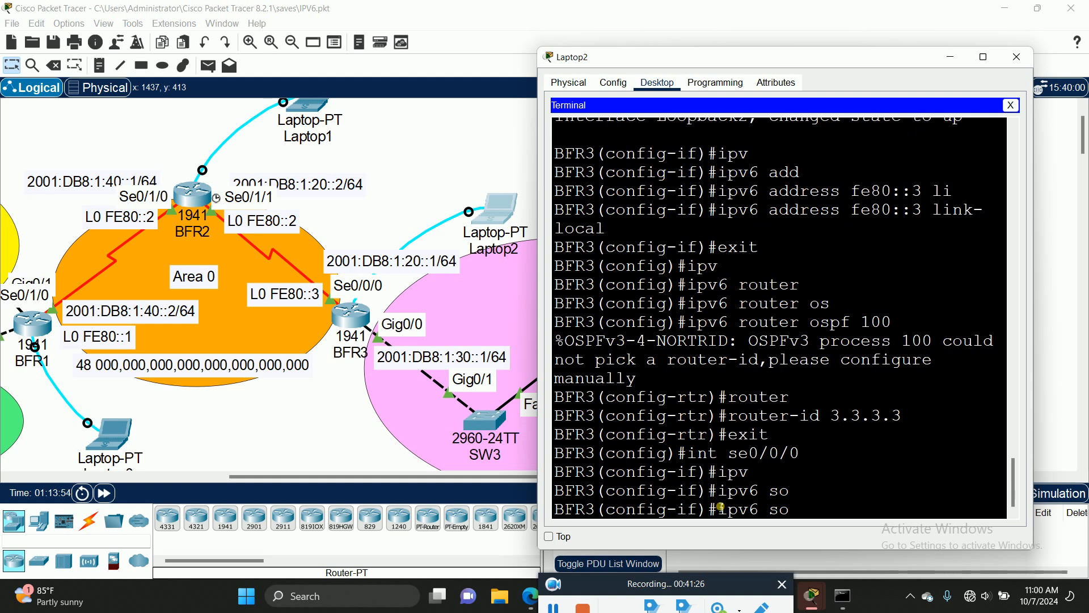
pyautogui.press('BackSpace')
pyautogui.press('BackSpace')
pyautogui.write('osp')
pyautogui.press('Tab')
pyautogui.write('10')
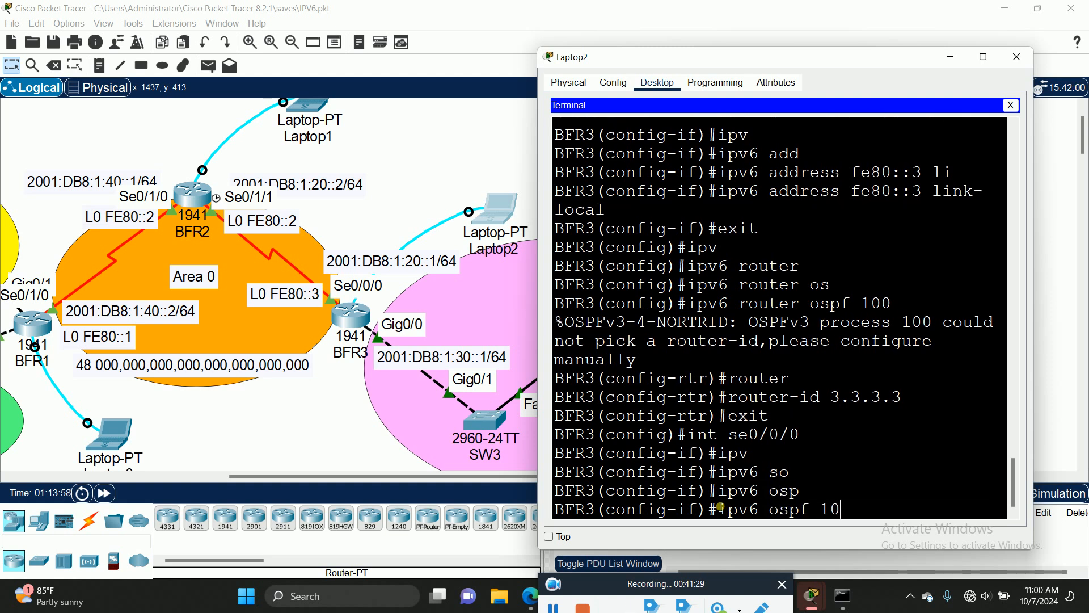
pyautogui.write('0 are')
pyautogui.press('Tab')
pyautogui.write('0')
pyautogui.press('Return')
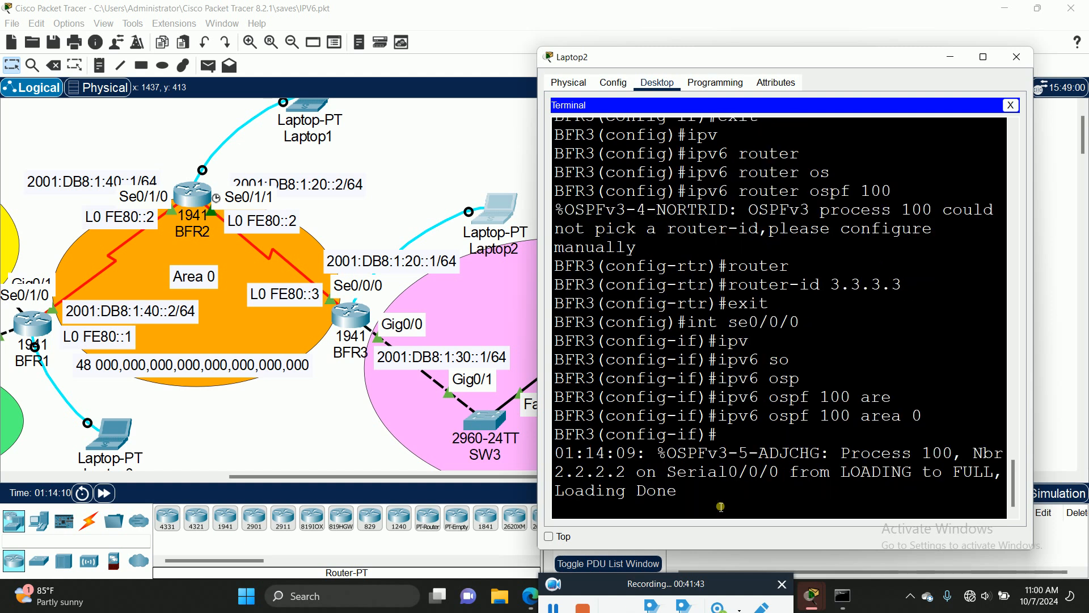
# Enable OSPFv3 on BFR3's Gig0/0 interface with ipv6 ospf 100 area 0
pyautogui.press('Return')
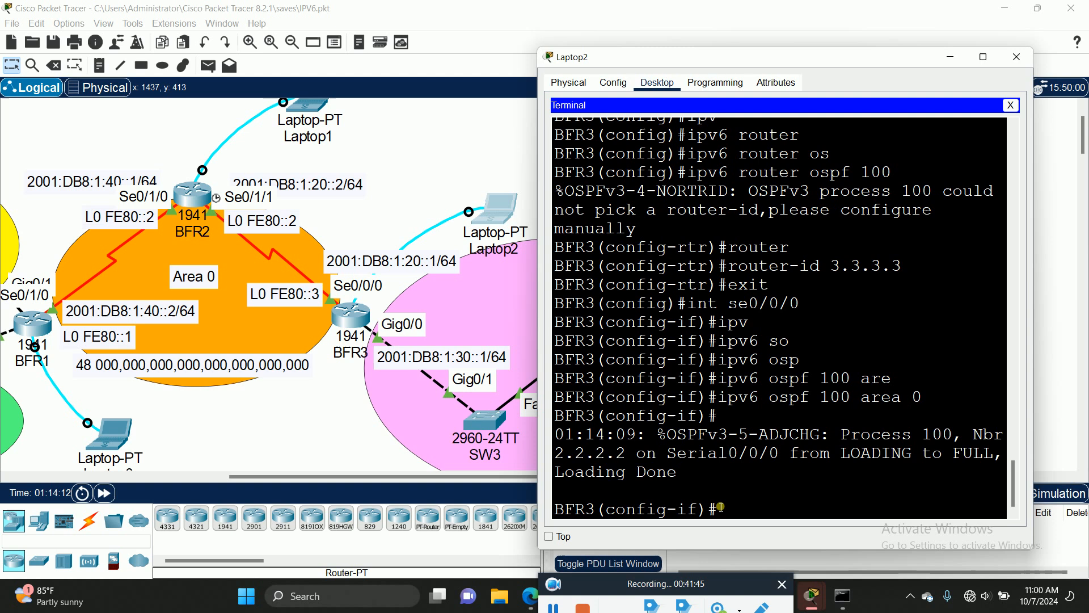
pyautogui.write('exit')
pyautogui.press('Return')
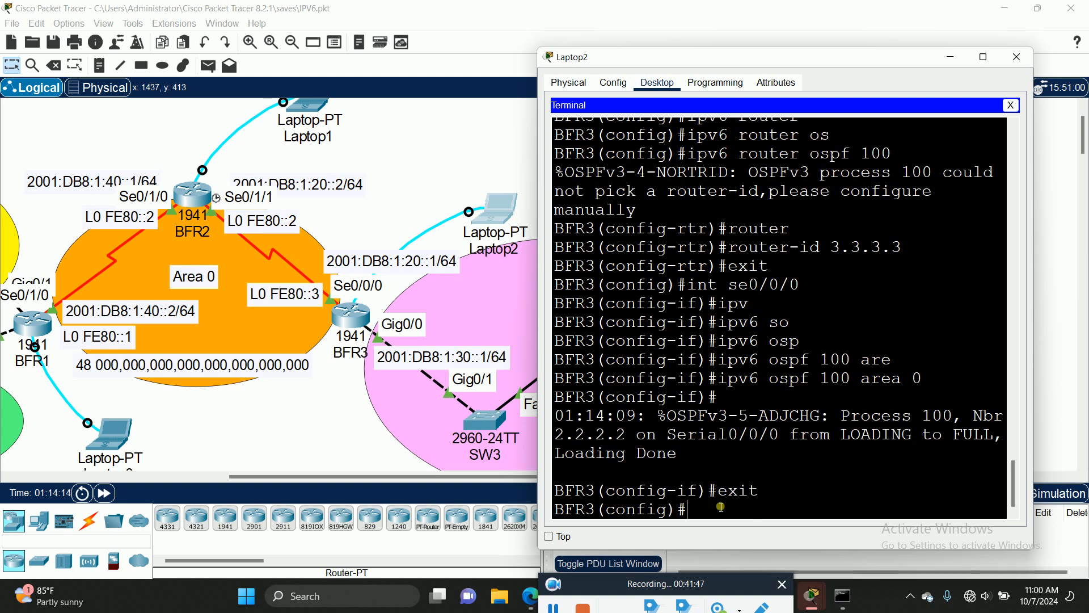
pyautogui.write('int gig')
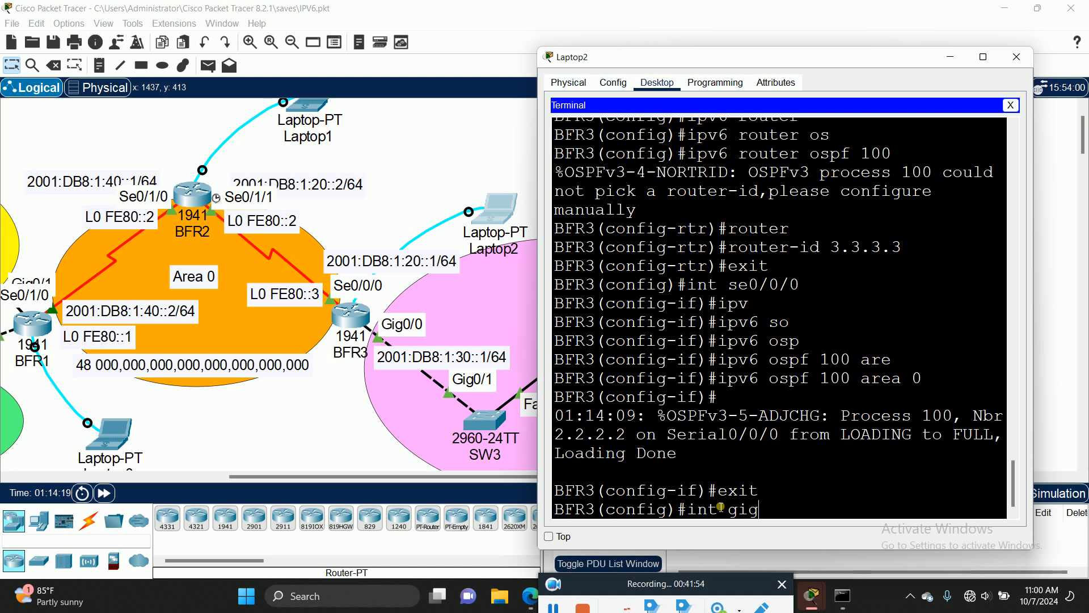
pyautogui.write('0/0')
pyautogui.press('Return')
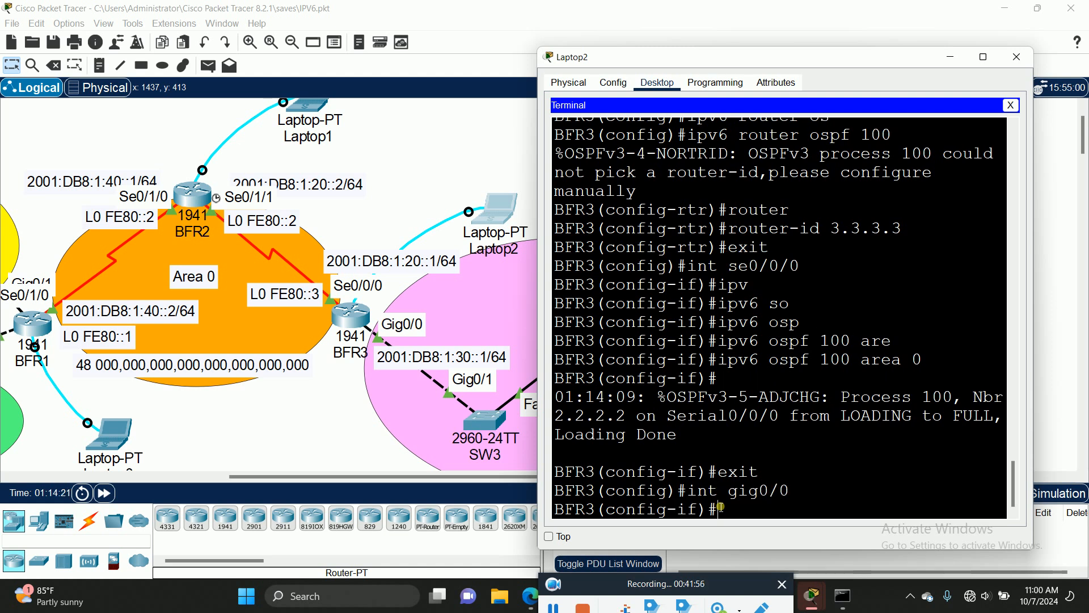
pyautogui.write('ipv')
pyautogui.press('Tab')
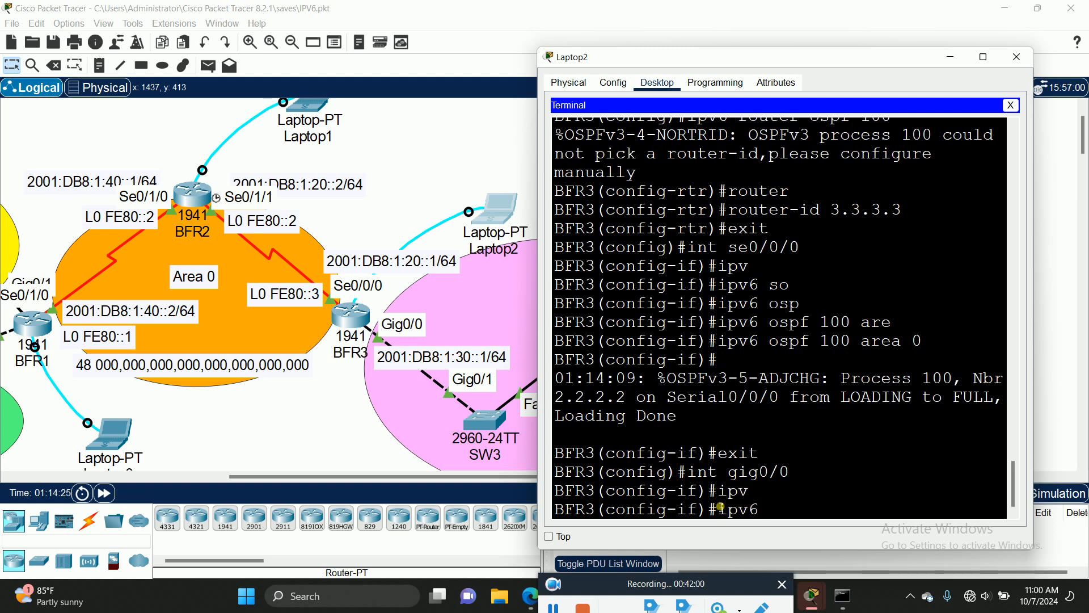
pyautogui.write('osp')
pyautogui.press('Tab')
pyautogui.write('100')
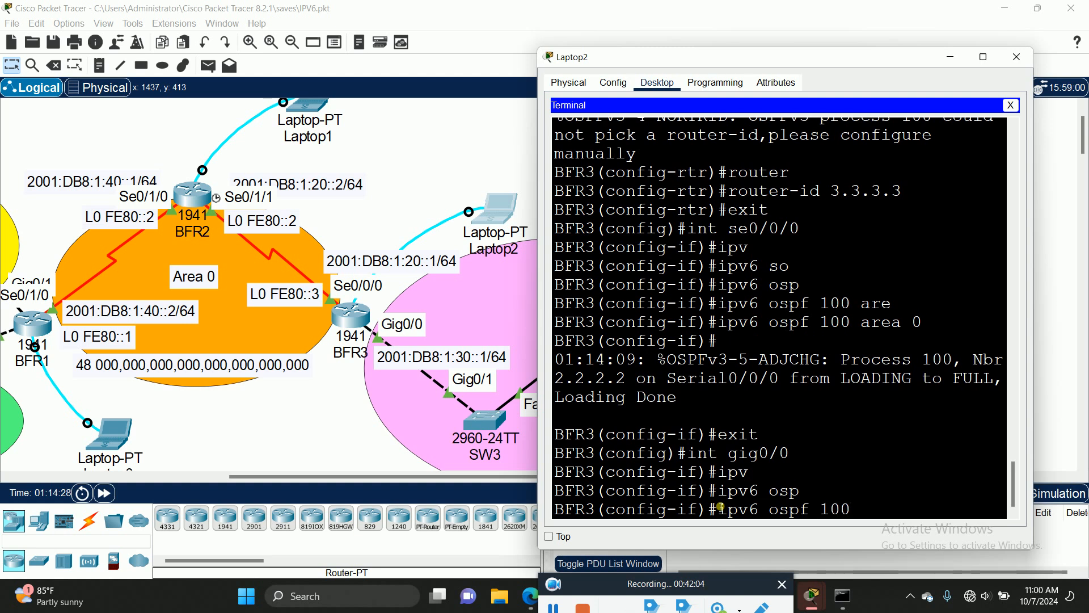
pyautogui.write(' are')
pyautogui.press('Tab')
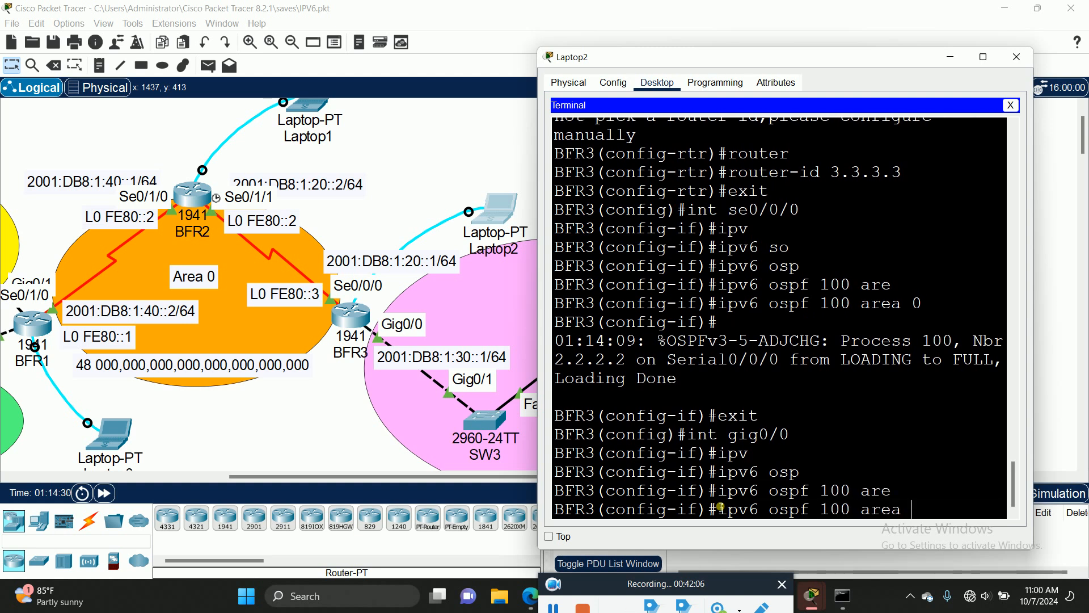
pyautogui.write('0')
pyautogui.press('Return')
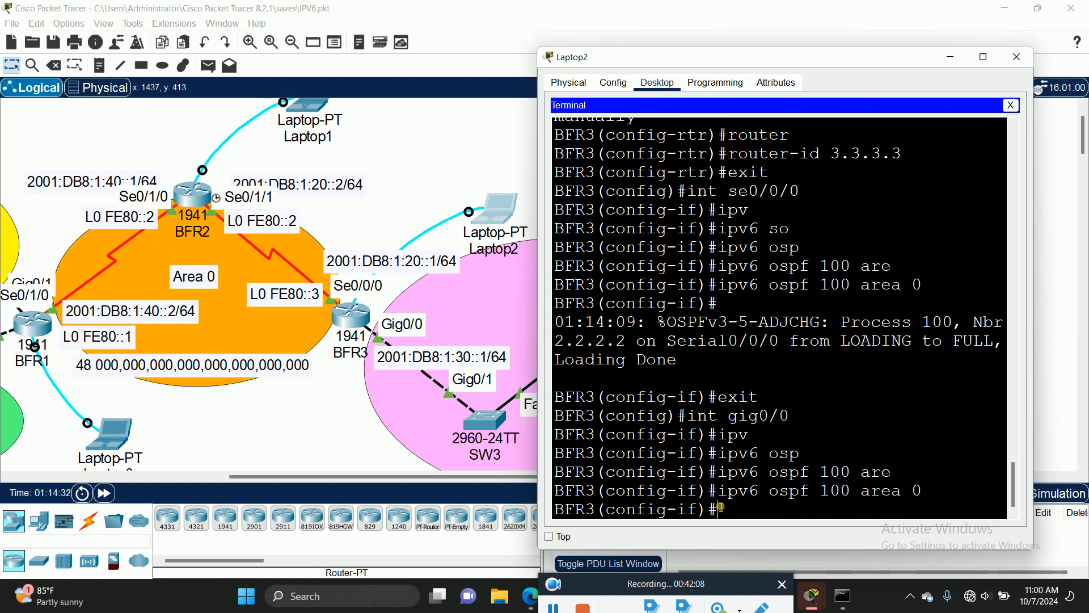
# Leave BFR3's Gig0/0 configuration and enter interface configuration for loopback 2
pyautogui.write('exit')
pyautogui.press('Return')
pyautogui.write('loo')
pyautogui.press('Tab')
pyautogui.press('BackSpace')
pyautogui.press('BackSpace')
pyautogui.press('BackSpace')
pyautogui.write('int')
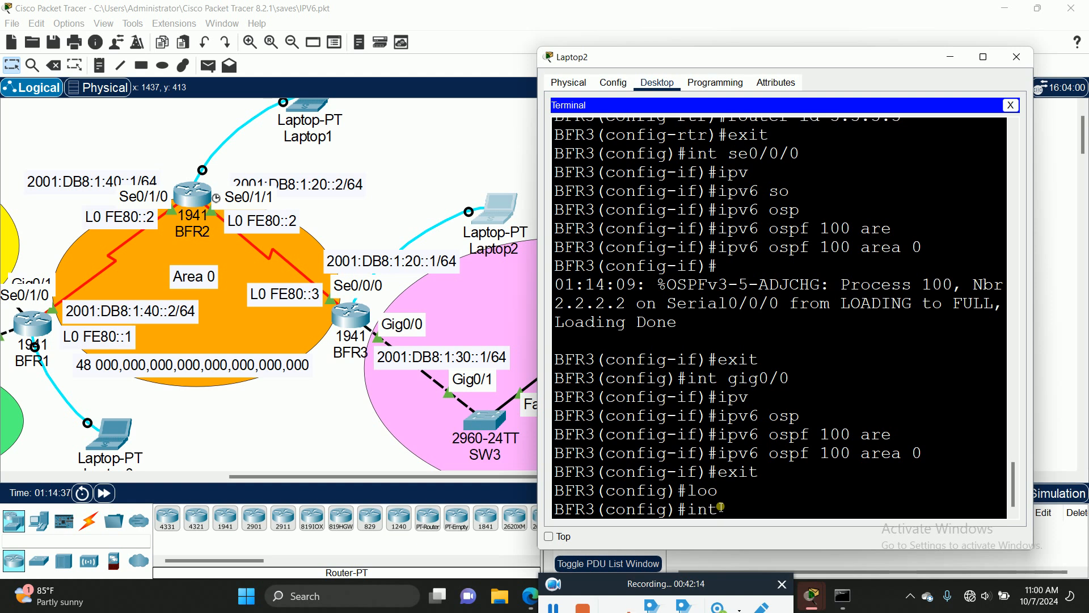
pyautogui.write(' lo')
pyautogui.press('Tab')
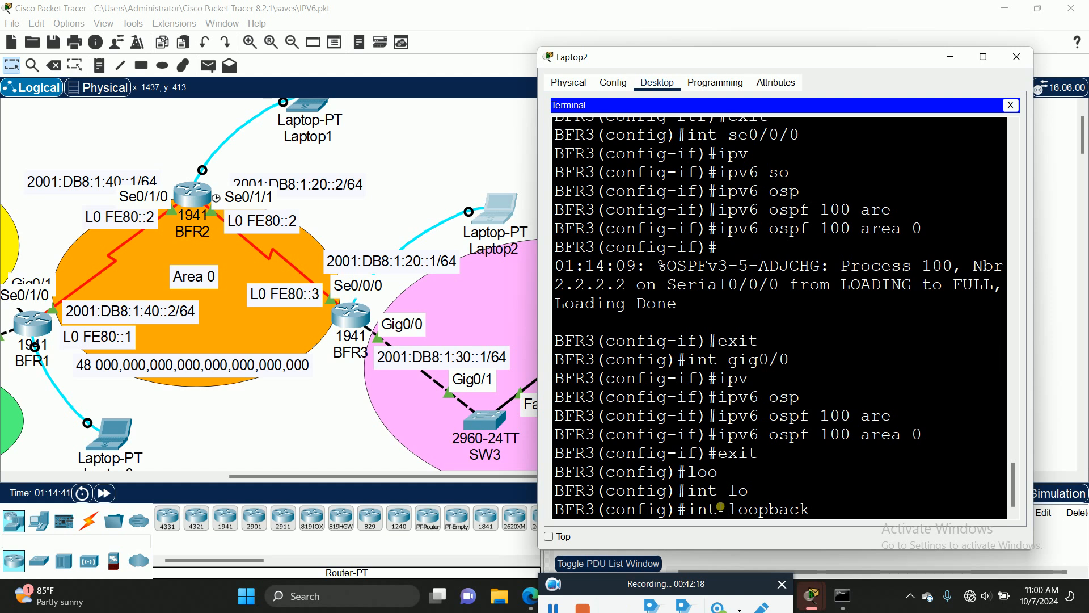
pyautogui.write('2')
pyautogui.press('Return')
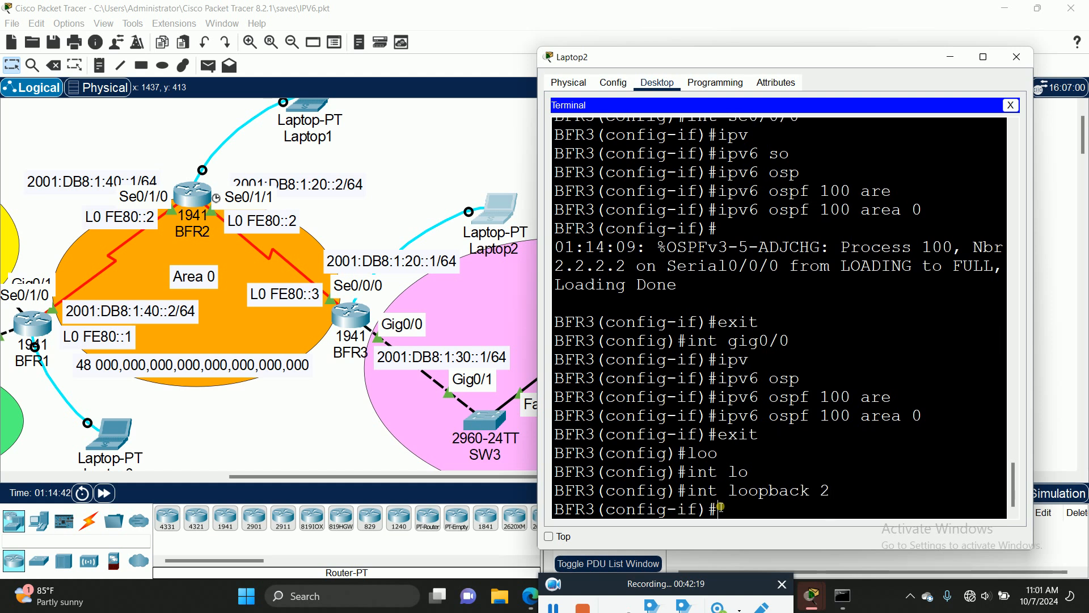
# Enable OSPFv3 on BFR3's loopback 2 interface with ipv6 ospf 100 area 0
pyautogui.write('ipv')
pyautogui.press('Tab')
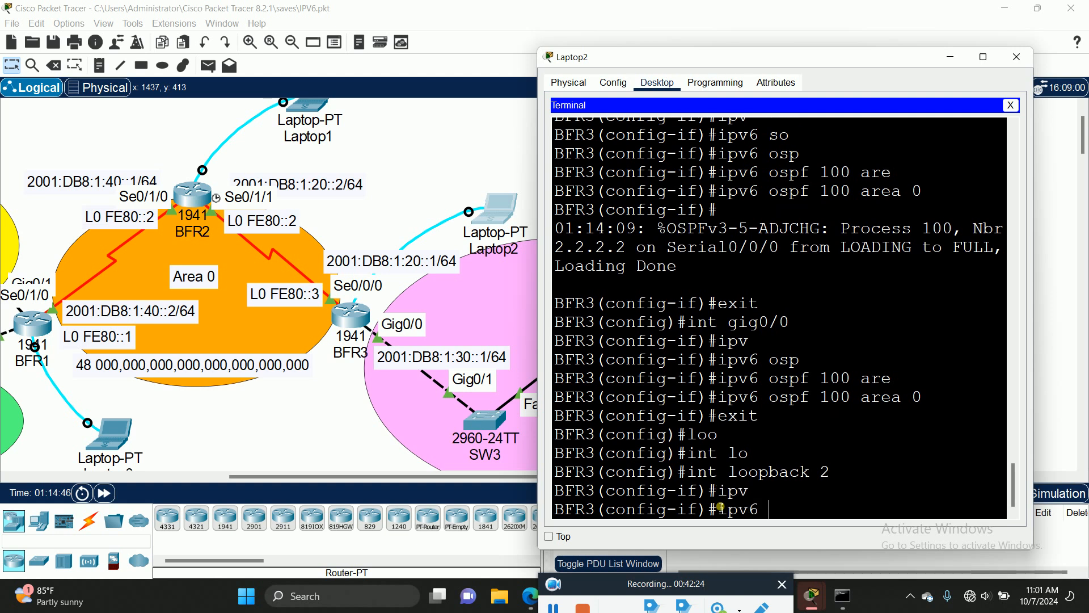
pyautogui.write('osp')
pyautogui.press('Tab')
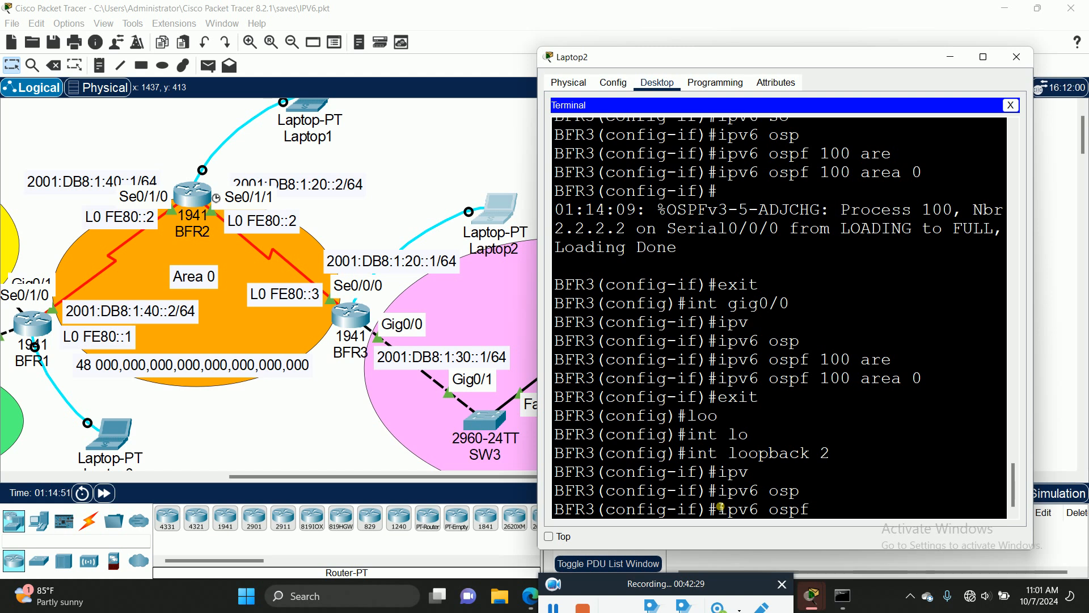
pyautogui.write('00 are')
pyautogui.press('Tab')
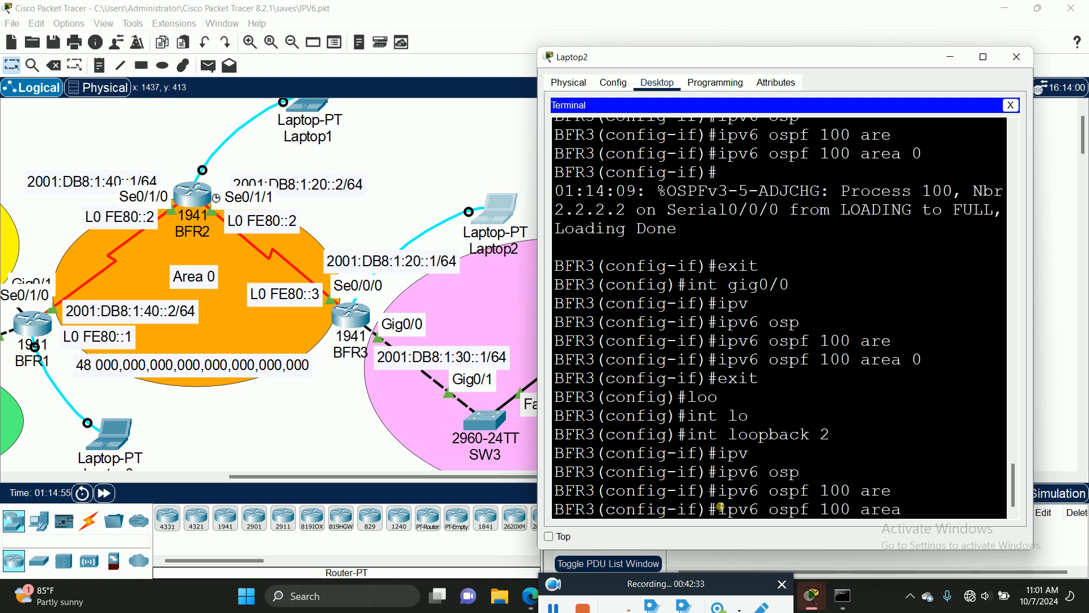
pyautogui.write('0')
pyautogui.press('Return')
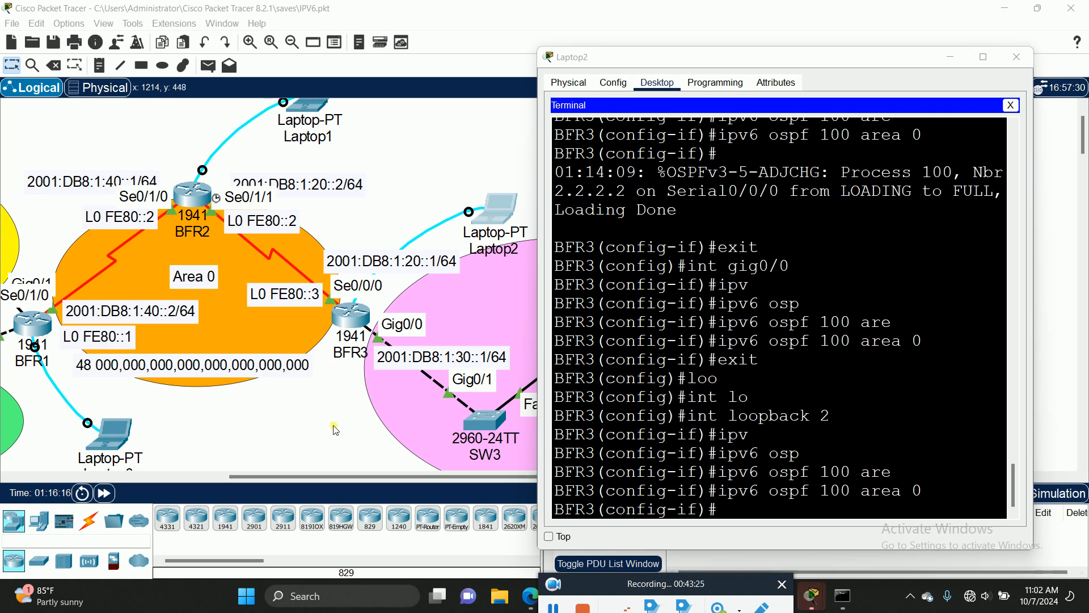
# Copy AMA-PC's IPv6 address from its IP configuration and close the PC's window
pyautogui.click(315, 479)
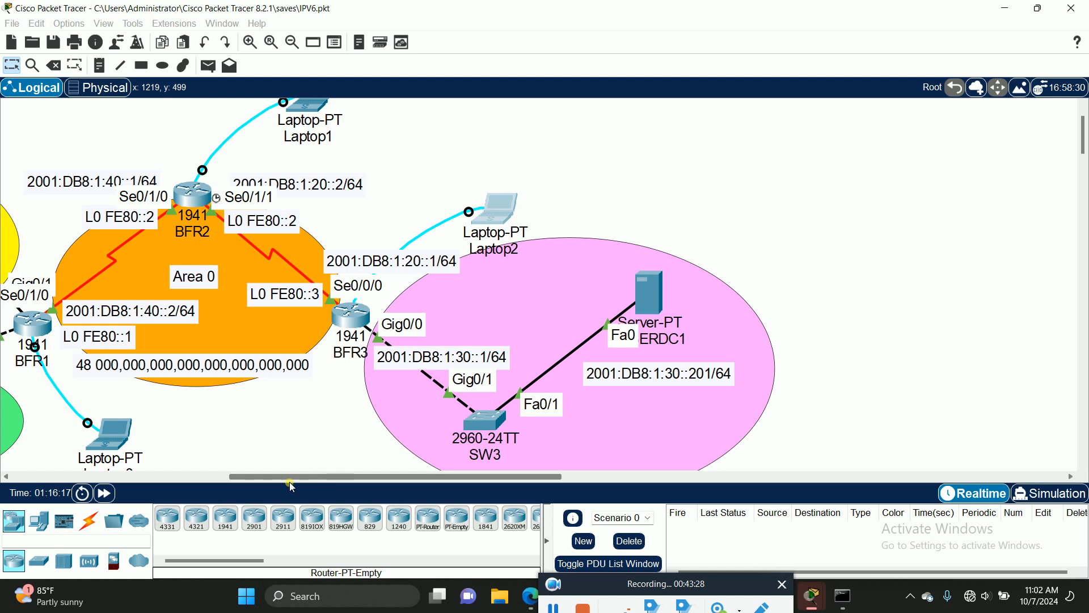
pyautogui.moveTo(315, 479); pyautogui.dragTo(208, 499)
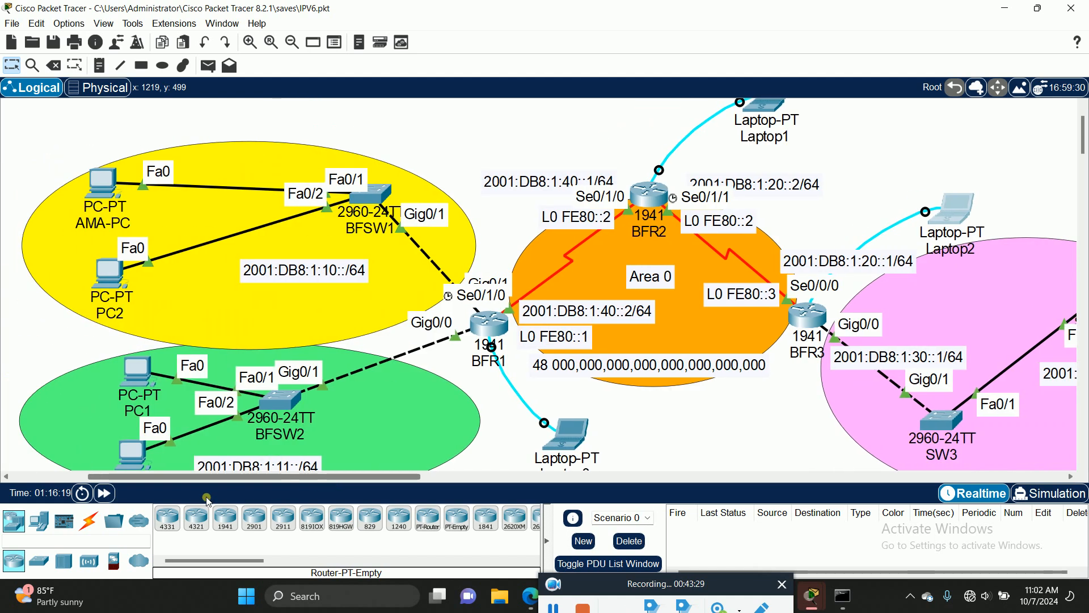
pyautogui.click(101, 186)
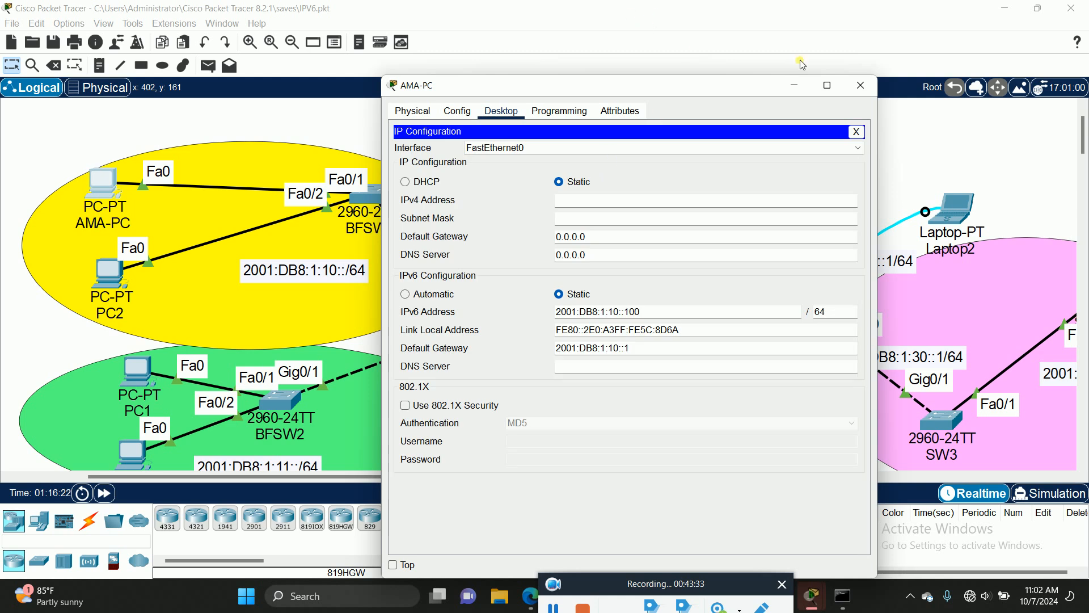
pyautogui.click(860, 85)
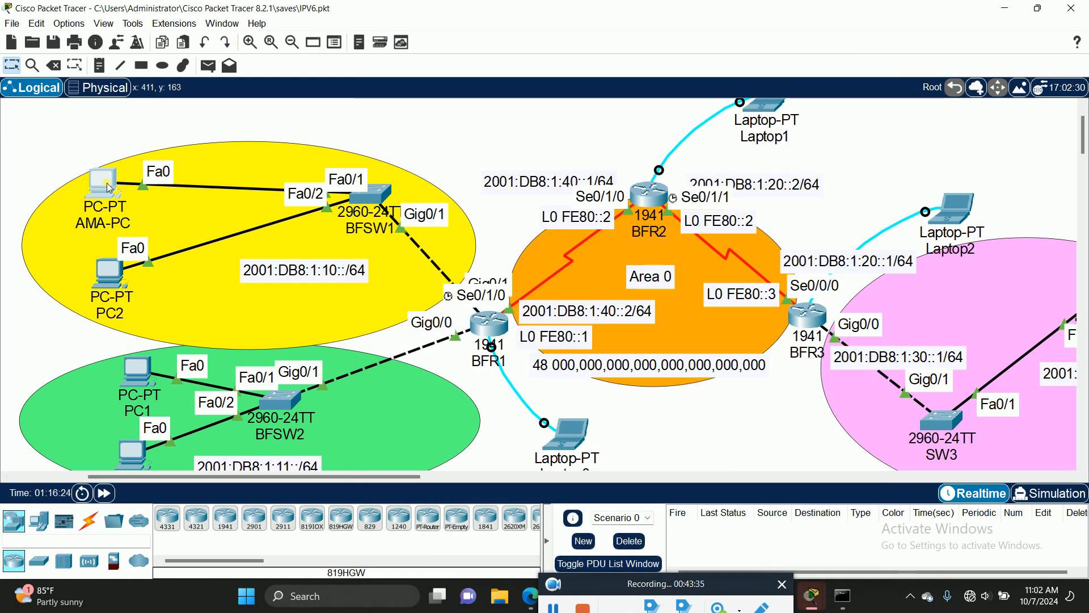
pyautogui.click(108, 191)
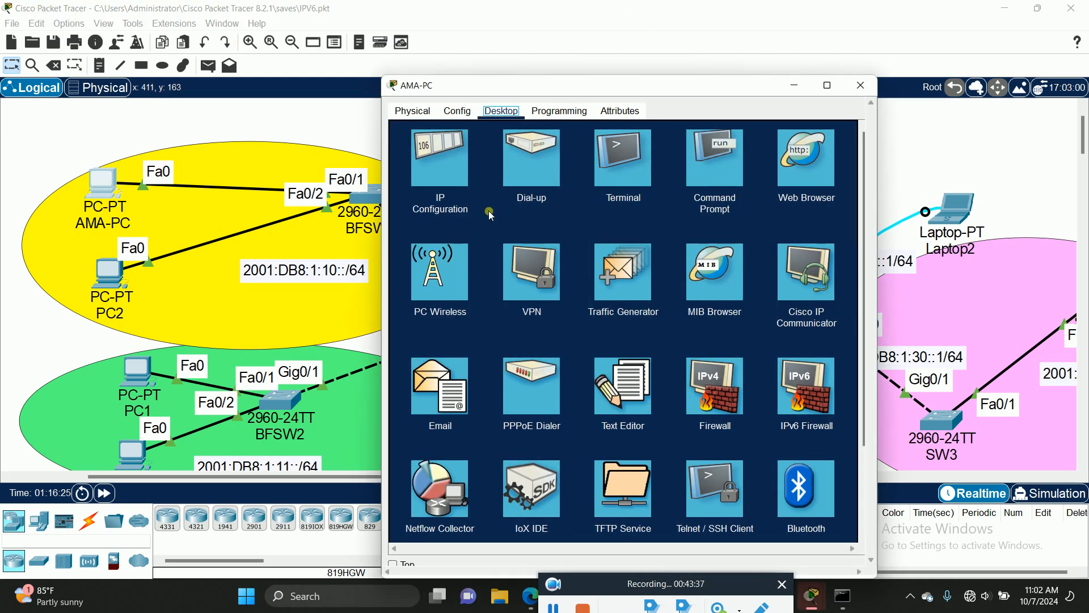
pyautogui.click(445, 152)
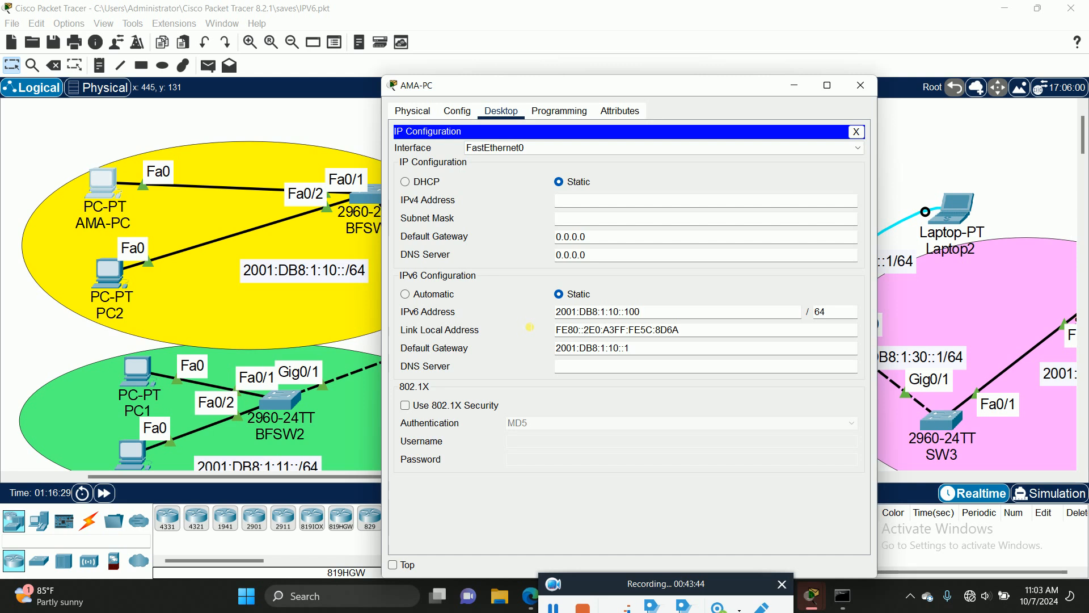
pyautogui.moveTo(641, 311); pyautogui.dragTo(544, 311)
pyautogui.rightClick(582, 312)
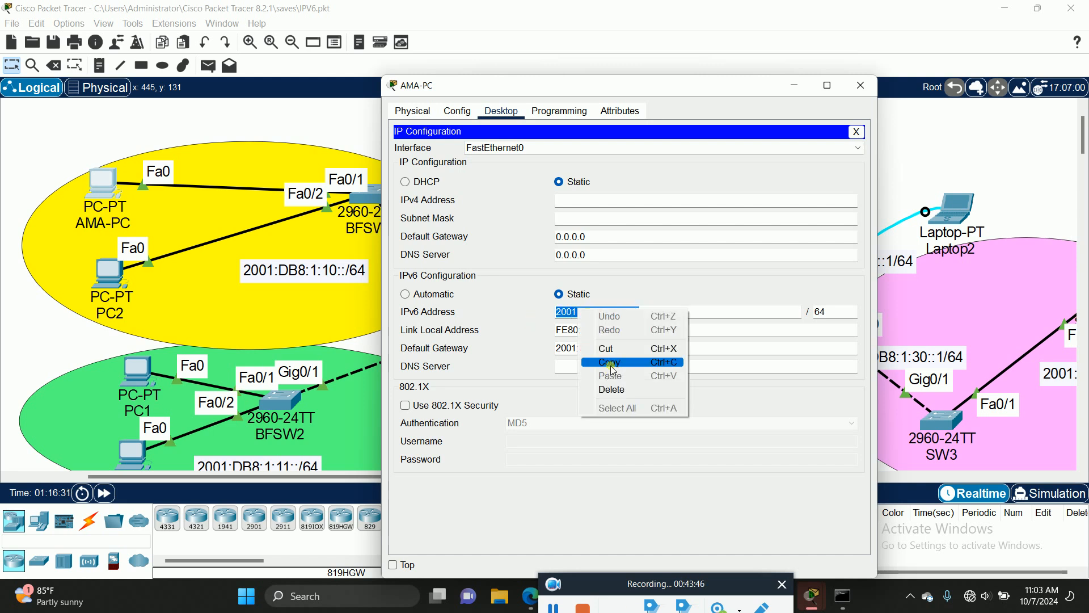
pyautogui.click(612, 362)
pyautogui.click(860, 86)
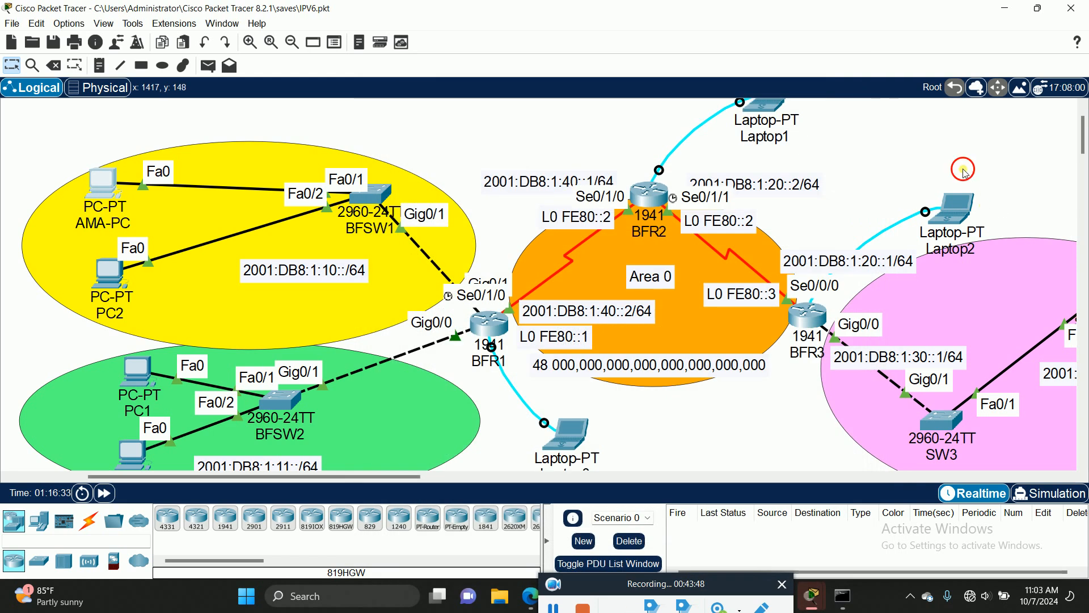
# Copy the IPv6 address 2001:DB8:1:30::201 from server BFSERDC1's IP configuration and close the server's window
pyautogui.moveTo(412, 481); pyautogui.dragTo(531, 482)
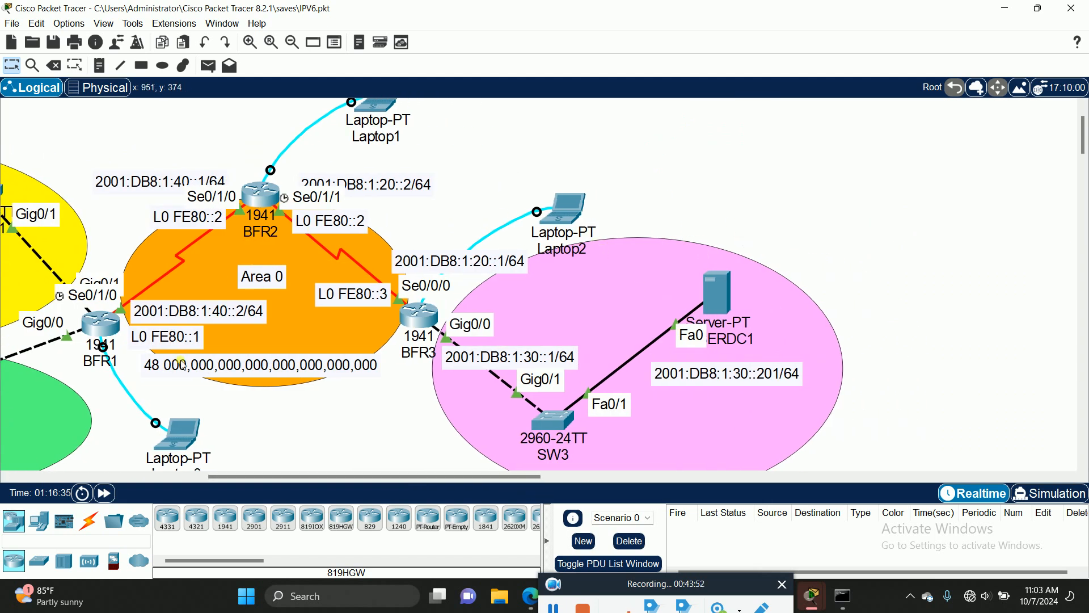
pyautogui.click(719, 290)
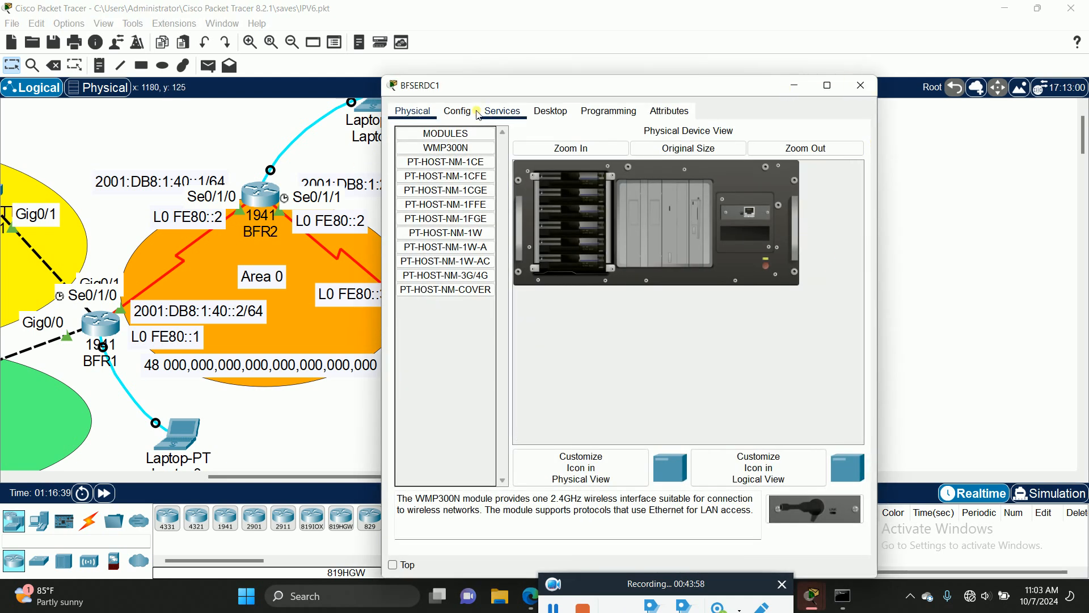
pyautogui.click(546, 112)
pyautogui.click(454, 157)
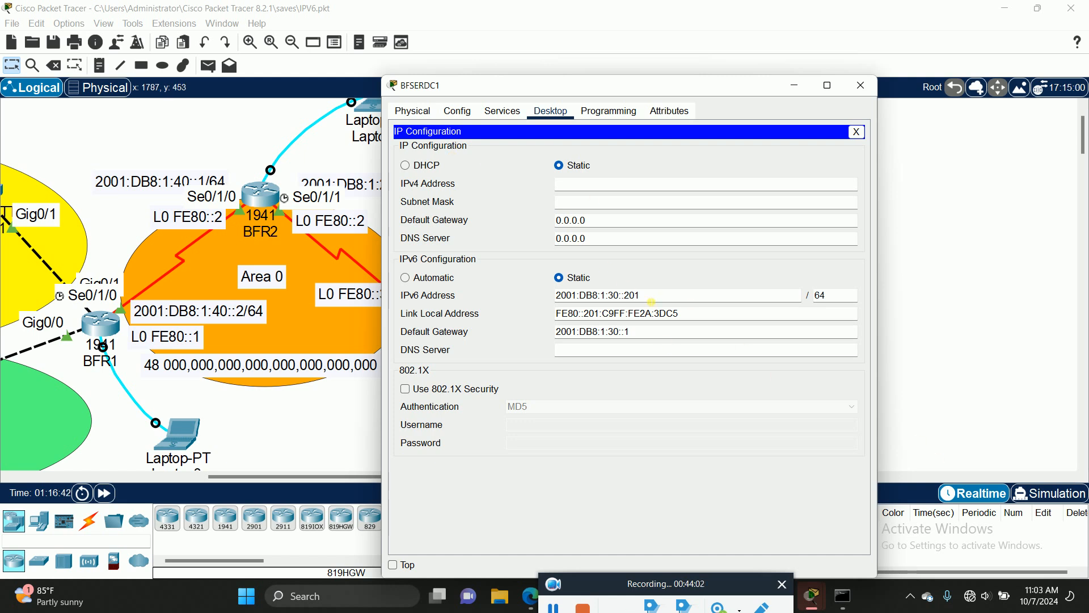
pyautogui.moveTo(641, 296); pyautogui.dragTo(544, 299)
pyautogui.rightClick(590, 302)
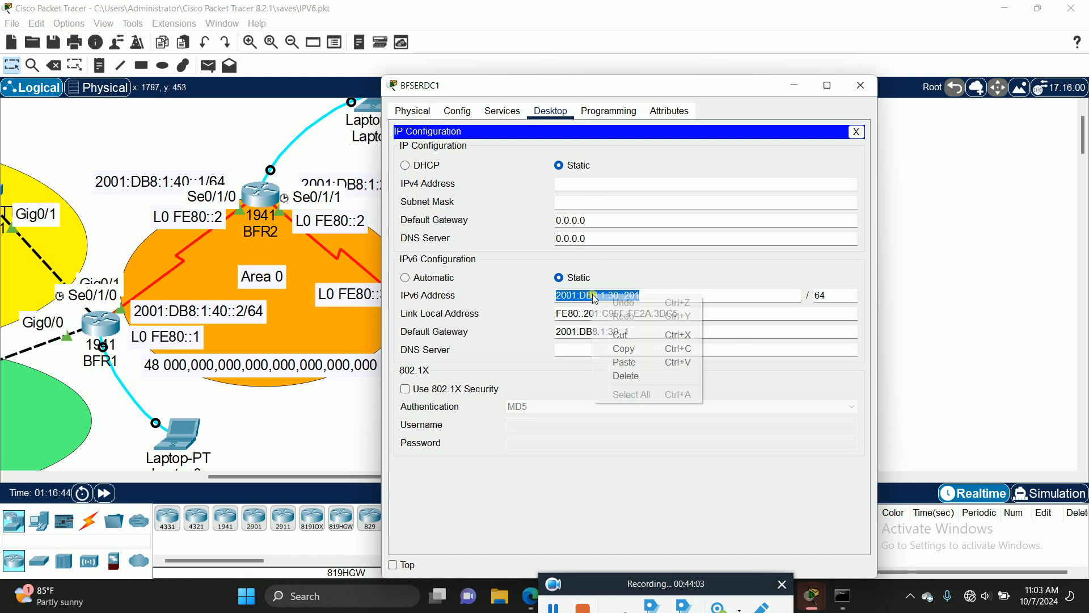
pyautogui.click(627, 344)
pyautogui.click(857, 132)
pyautogui.click(861, 86)
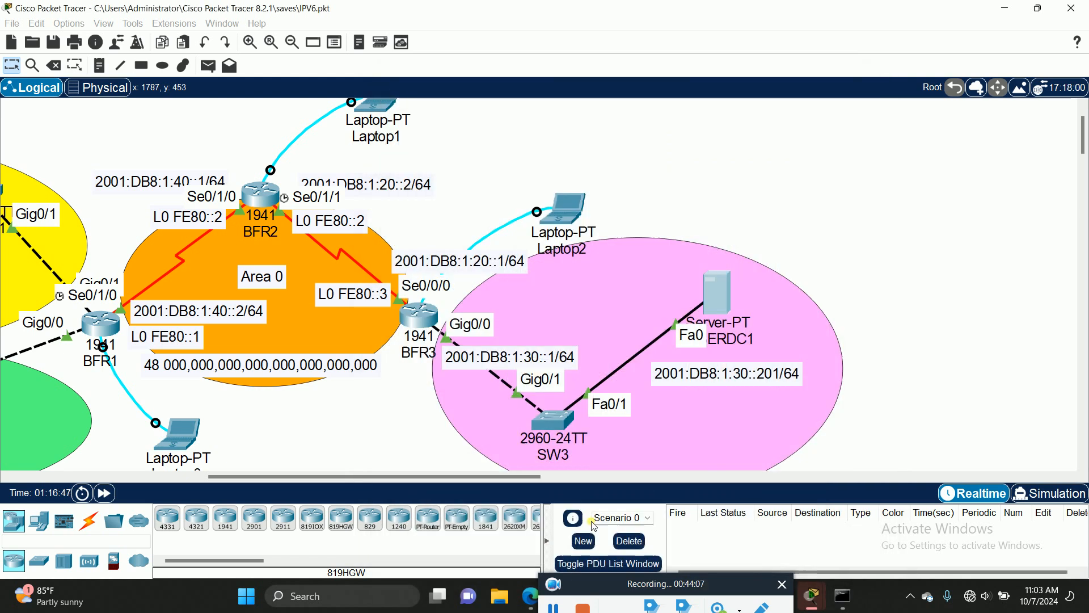
# Ping the server at 2001:DB8:1:30::201 from AMA-PC's command prompt, pasting in the copied address
pyautogui.moveTo(499, 477); pyautogui.dragTo(355, 481)
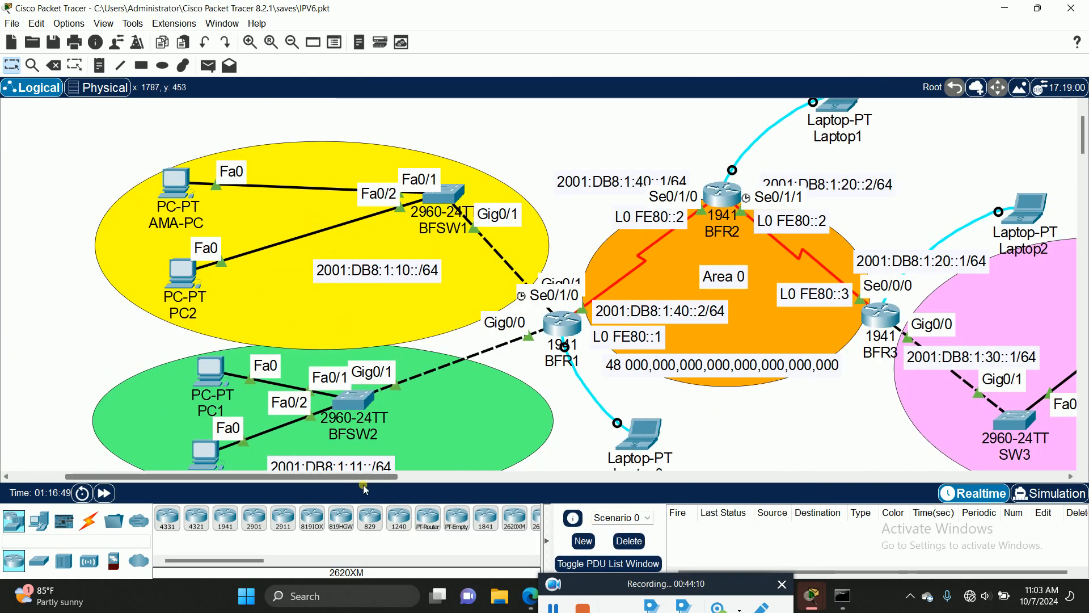
pyautogui.click(176, 184)
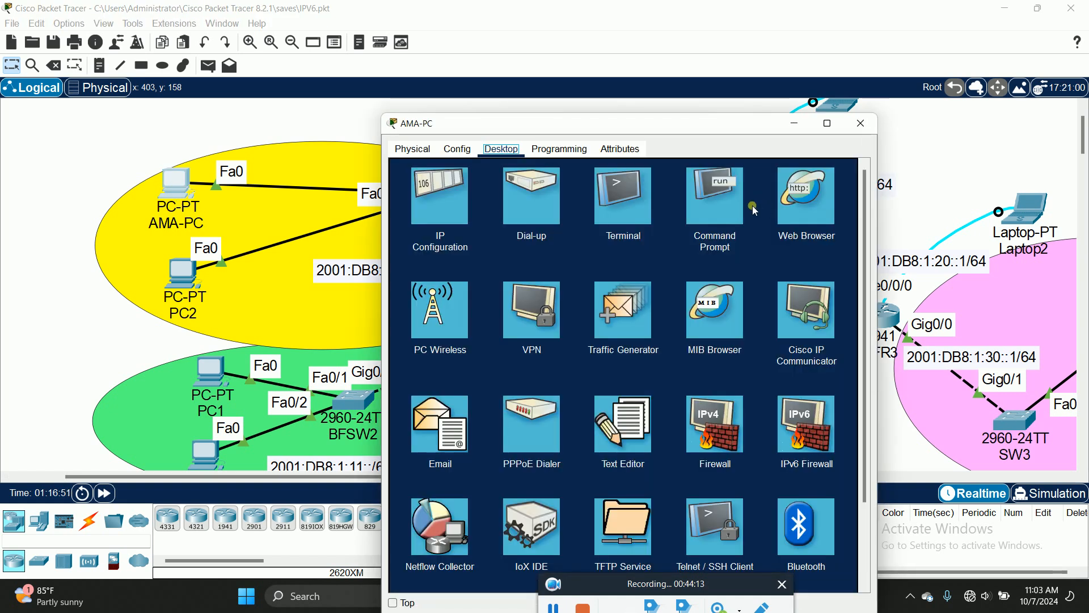
pyautogui.click(713, 190)
pyautogui.write('ping')
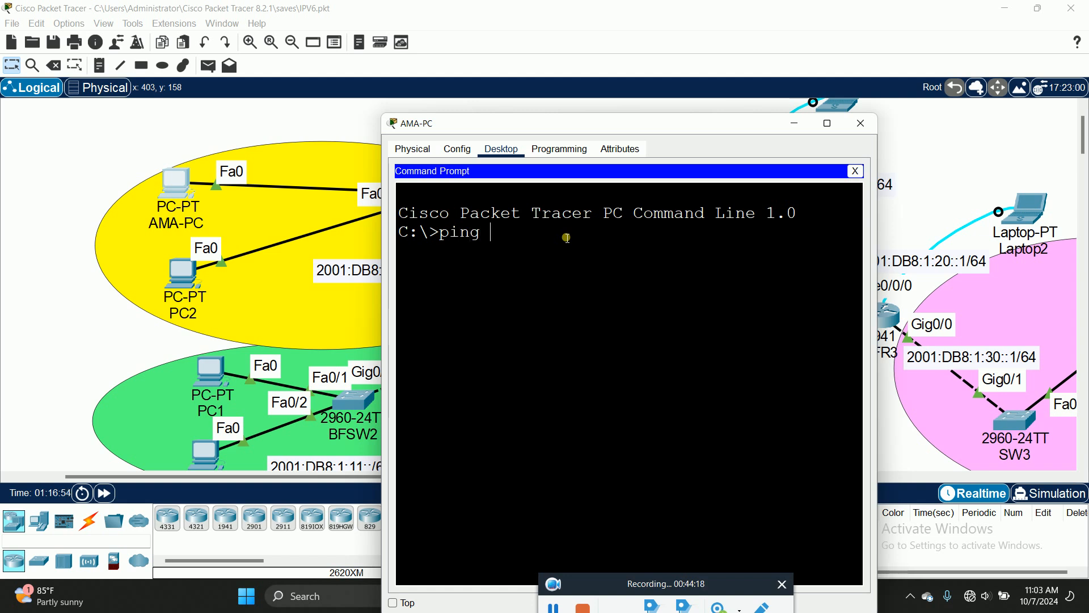
pyautogui.rightClick(566, 238)
pyautogui.click(590, 256)
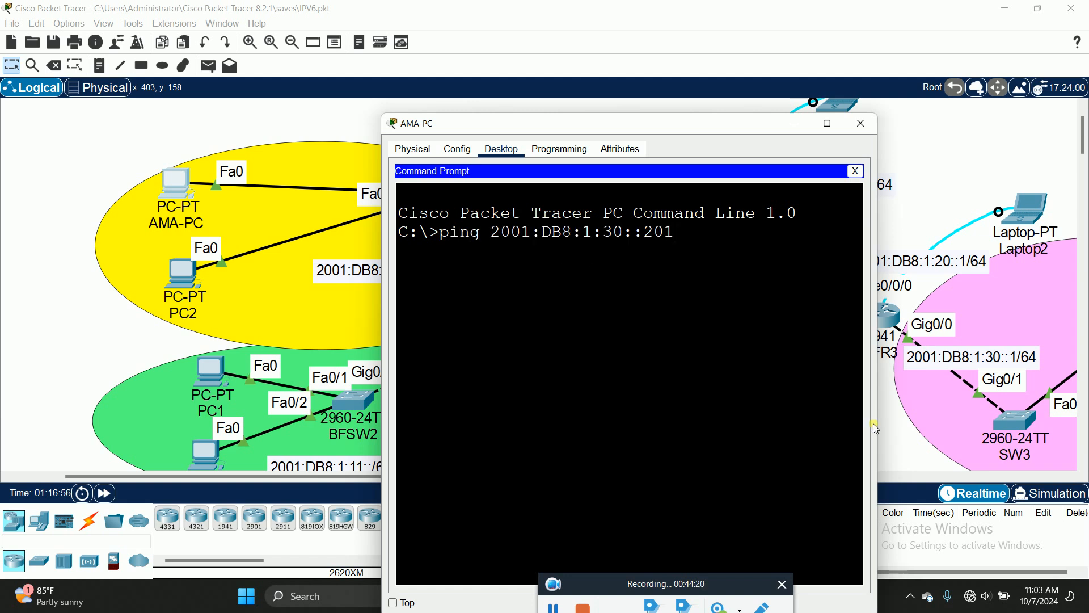
pyautogui.press('Return')
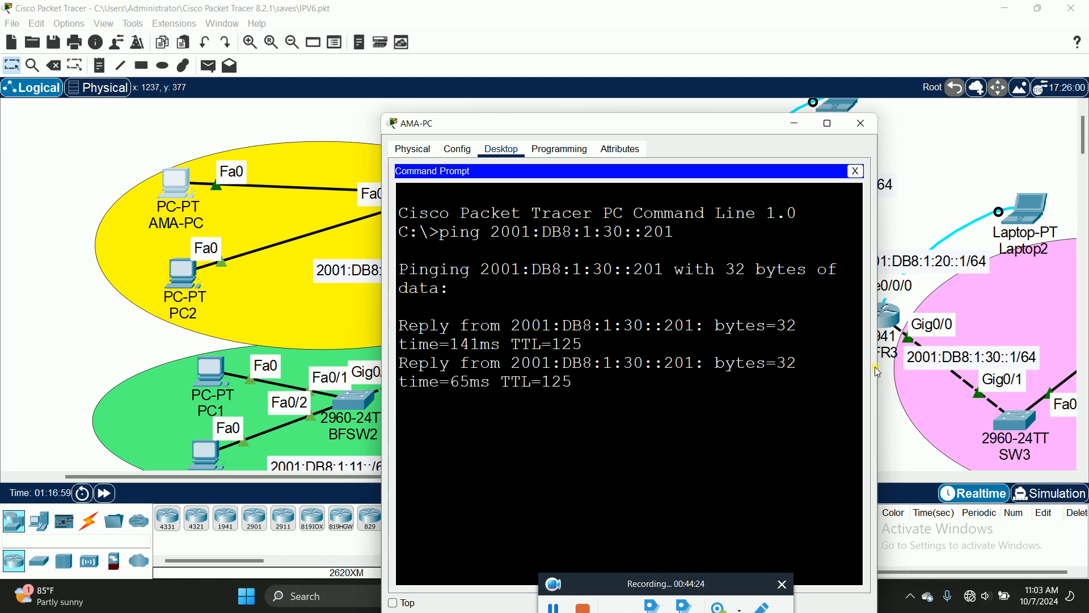
# Widen AMA-PC's window, move it clear of BFR3 and its LAN, and examine the ping output for the server
pyautogui.moveTo(876, 367); pyautogui.dragTo(1074, 369)
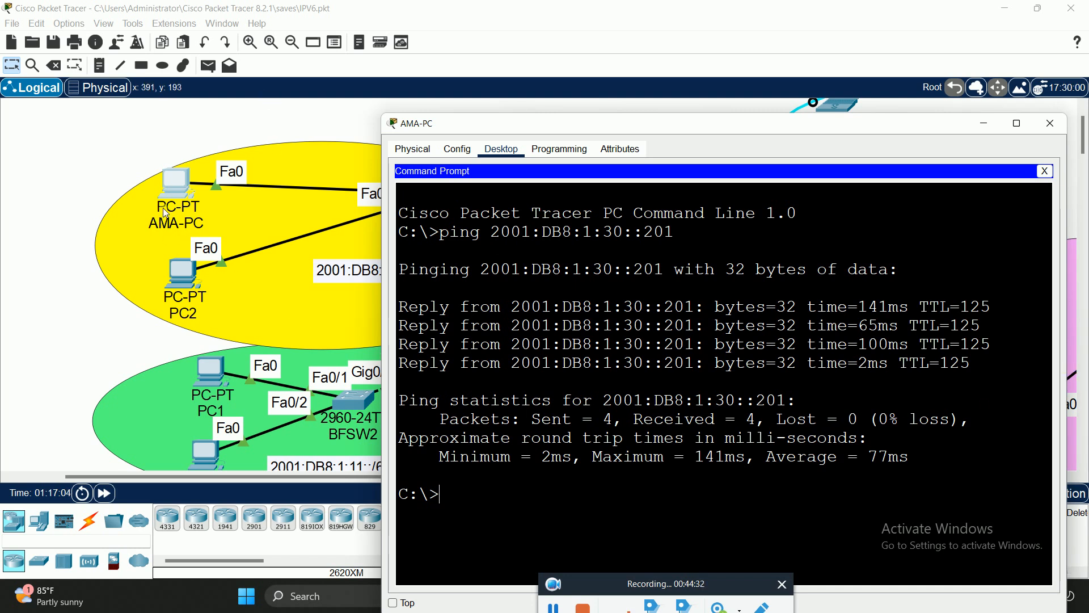
pyautogui.moveTo(756, 131); pyautogui.dragTo(502, 97)
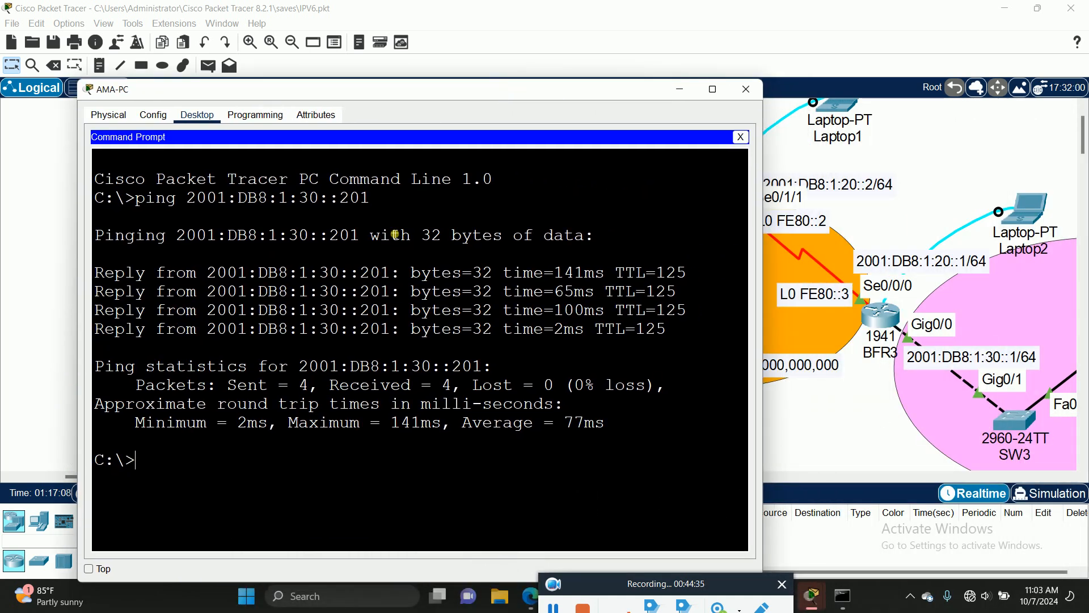
pyautogui.moveTo(361, 239); pyautogui.dragTo(337, 239)
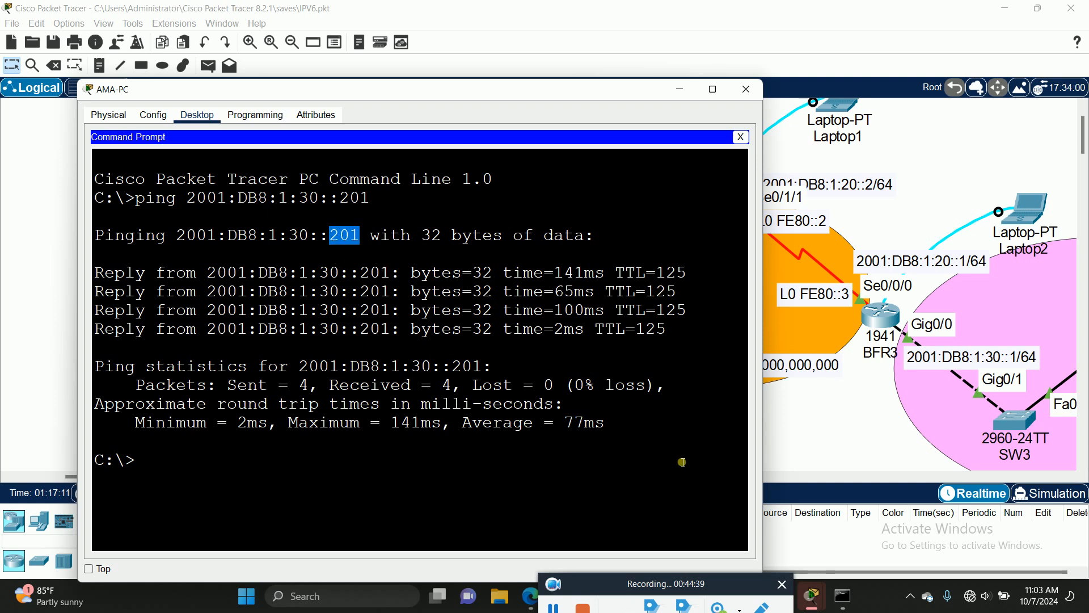
pyautogui.moveTo(554, 87); pyautogui.dragTo(522, 47)
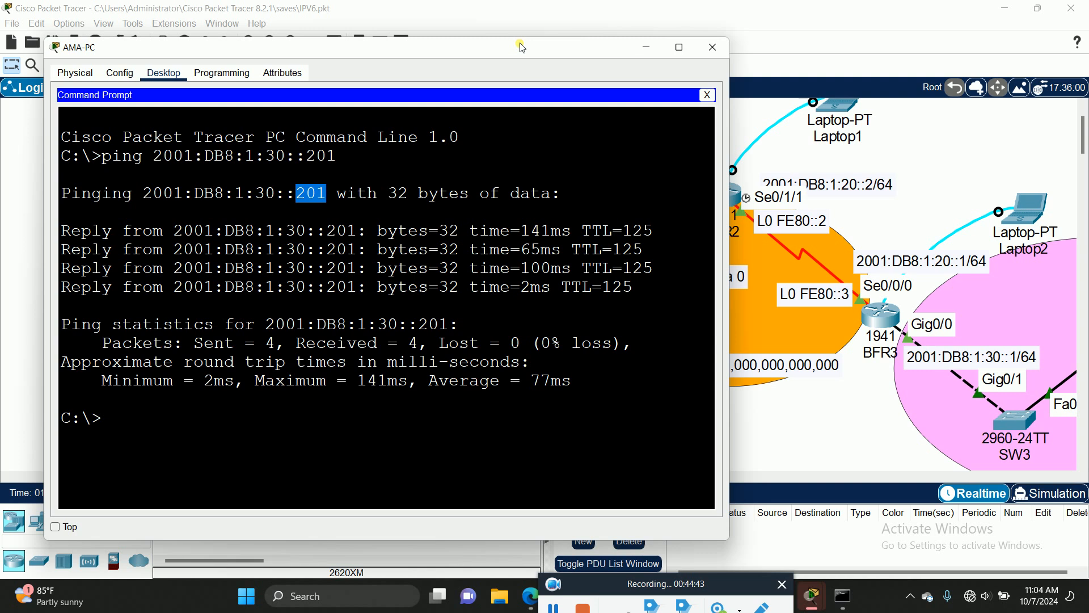